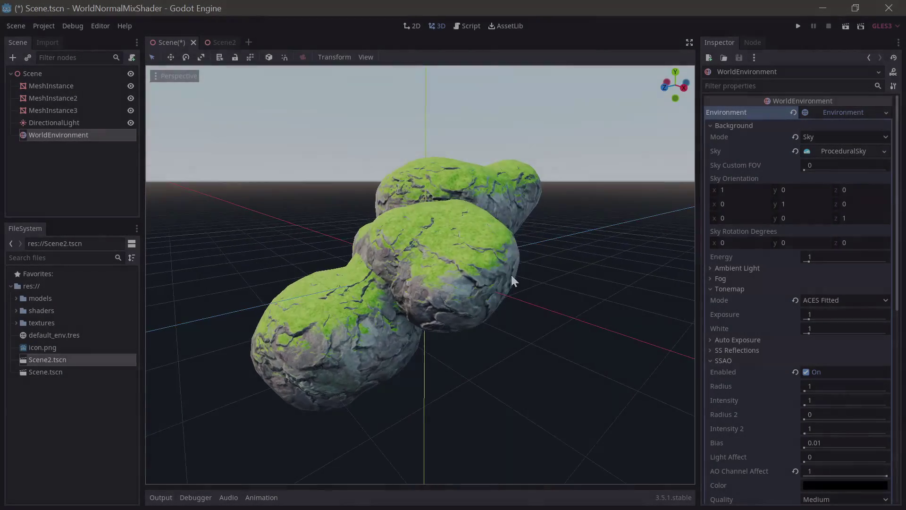
Step: Examine the moss-covered boulders in the finished example scene from several angles
middle_click_drag(524, 276, 451, 229)
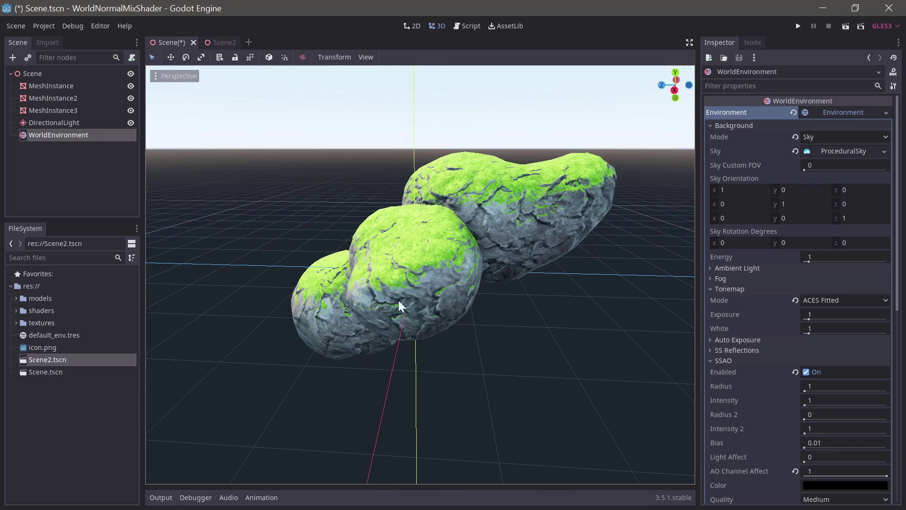
mouse_move(436, 292)
middle_mouse_down()
mouse_move(365, 295)
mouse_move(420, 288)
middle_mouse_up()
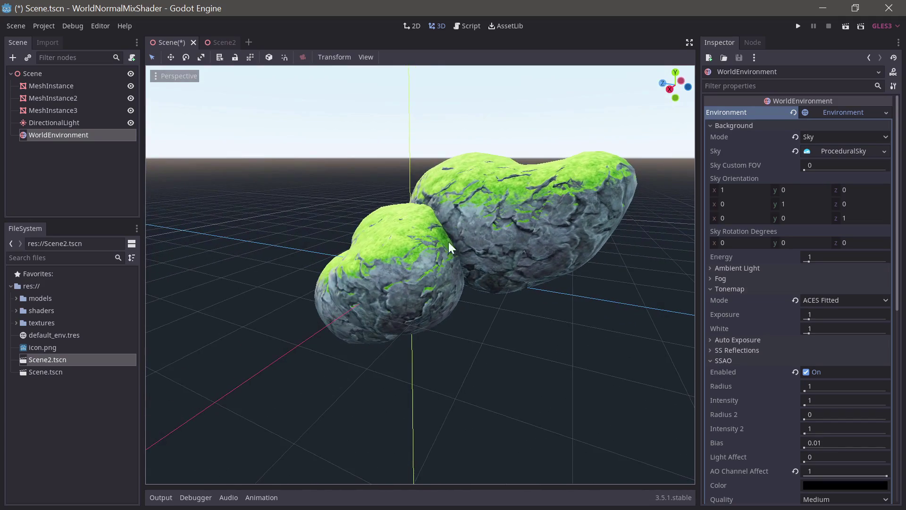
middle_click_drag(448, 242, 363, 271)
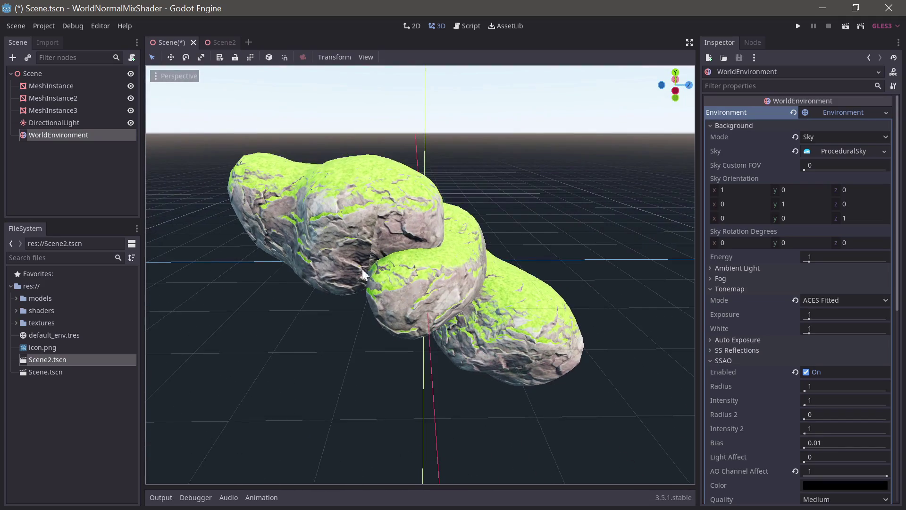
middle_click_drag(538, 197, 314, 251)
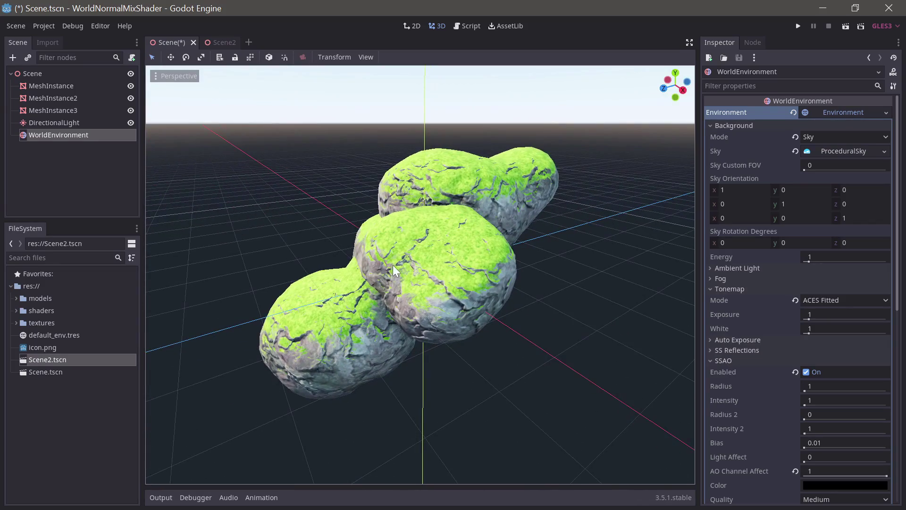
middle_click_drag(393, 265, 413, 265)
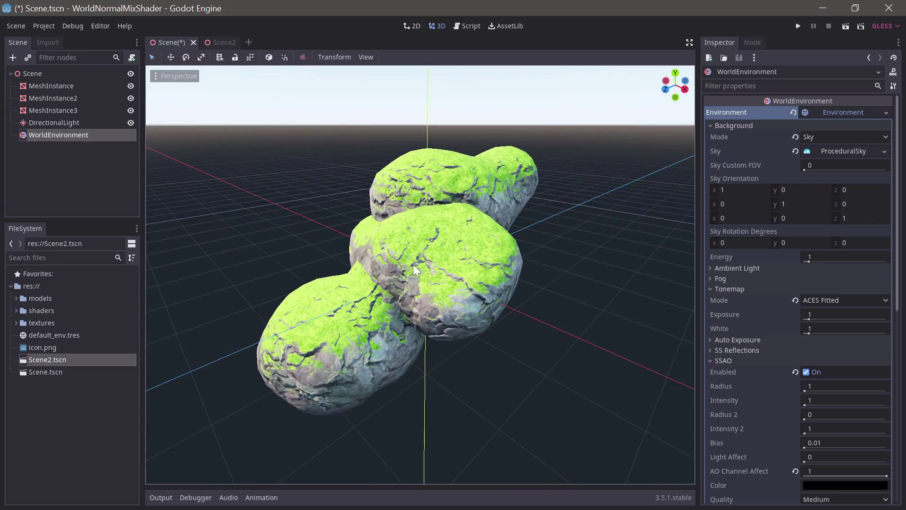
mouse_move(468, 253)
middle_mouse_down()
mouse_move(525, 239)
mouse_move(459, 242)
middle_mouse_up()
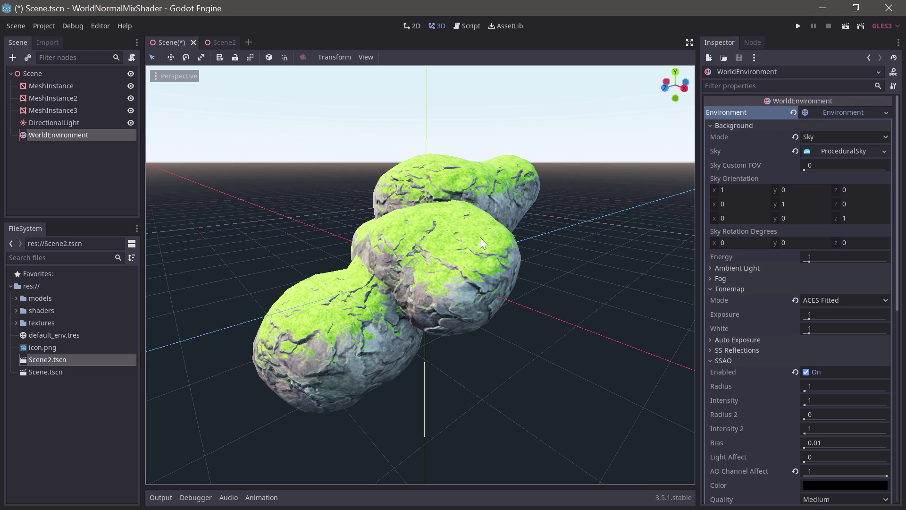
middle_click_drag(475, 245, 458, 251)
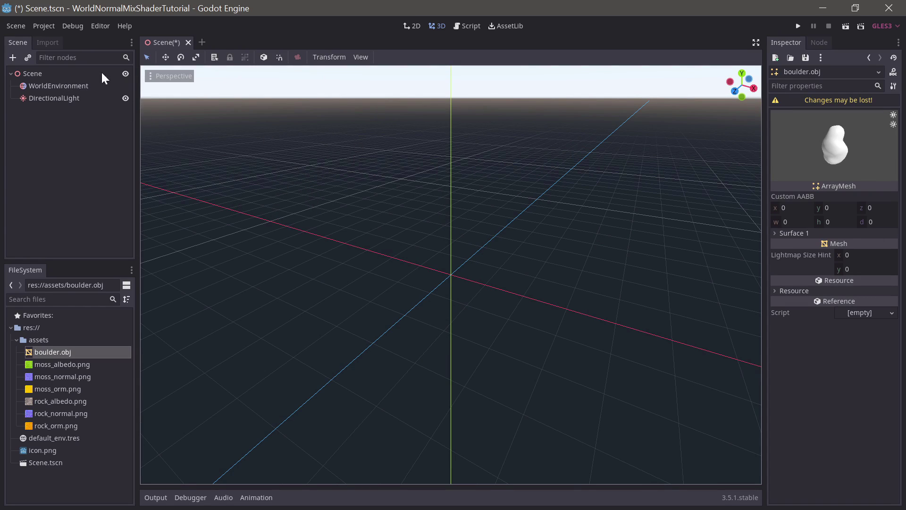
Step: Review the WorldEnvironment and DirectionalLight nodes and the boulder mesh, moss and rock texture assets of the tutorial project
left_click(58, 87)
left_click(78, 100)
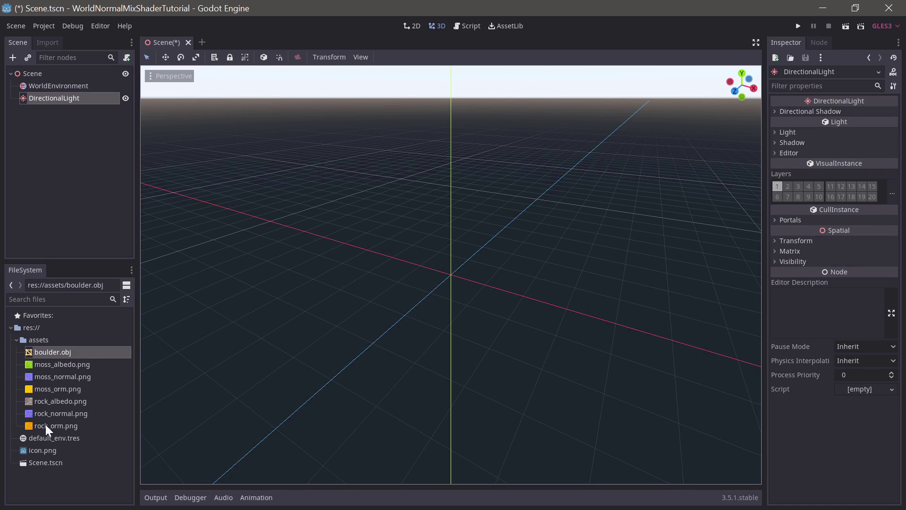
double_click(38, 351)
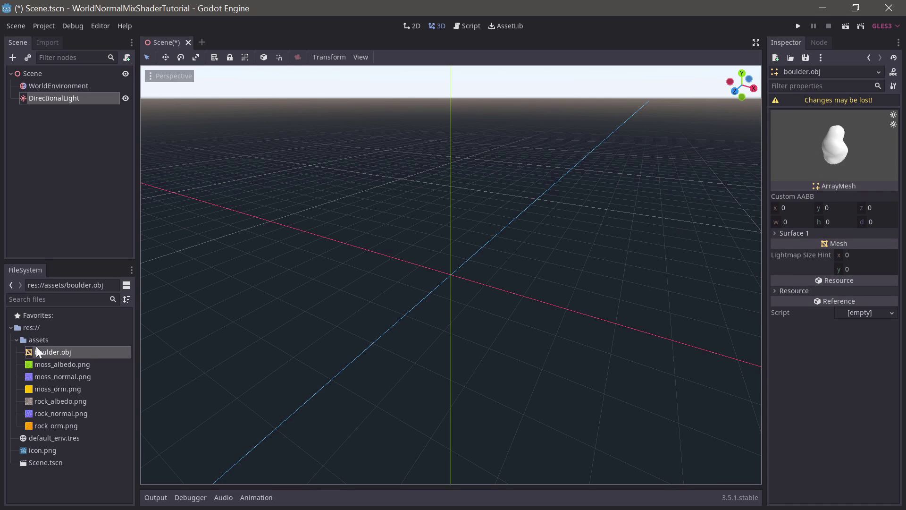
left_click(56, 365)
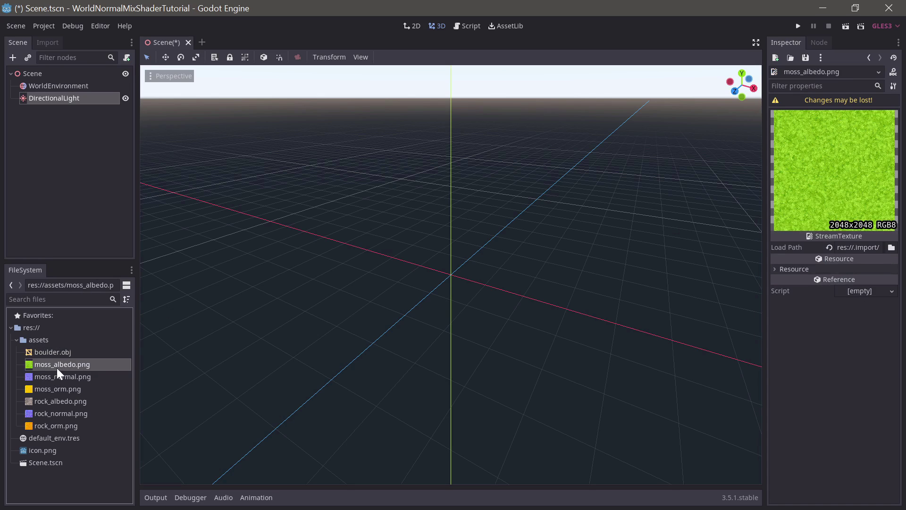
left_click(51, 402)
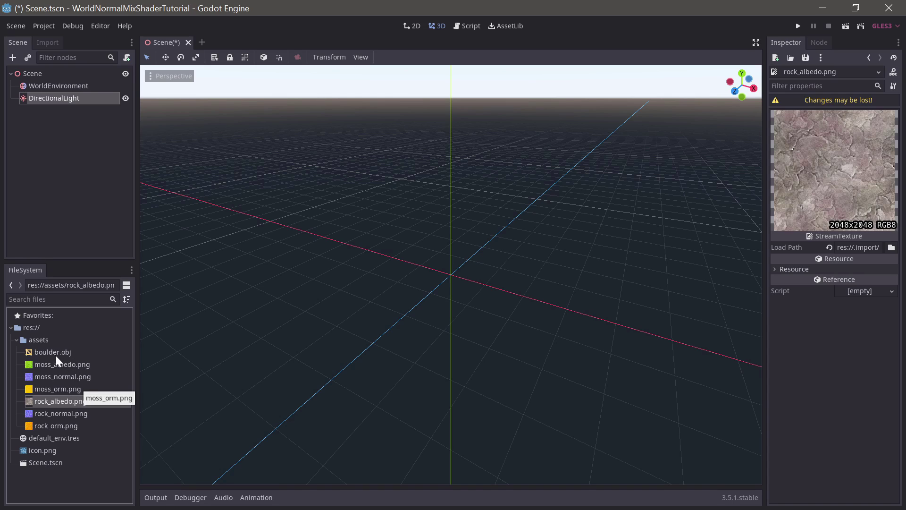
left_click(63, 368)
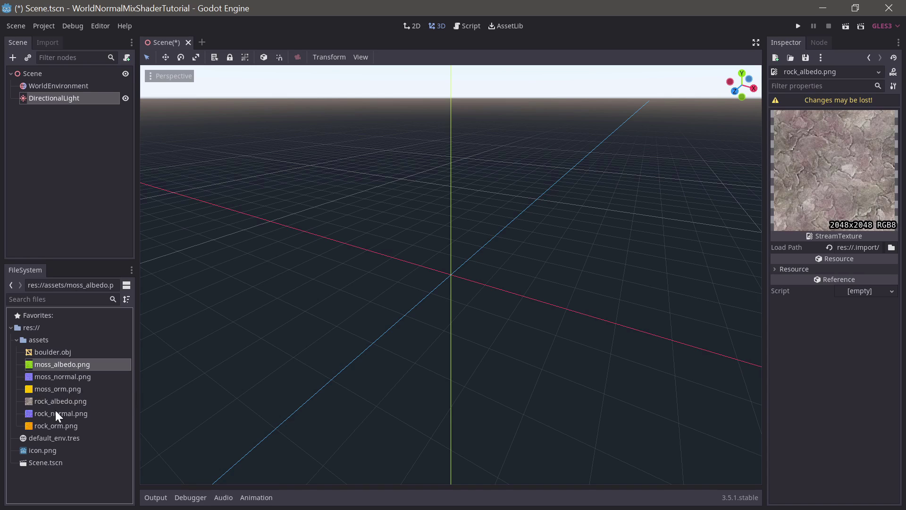
left_click(64, 376)
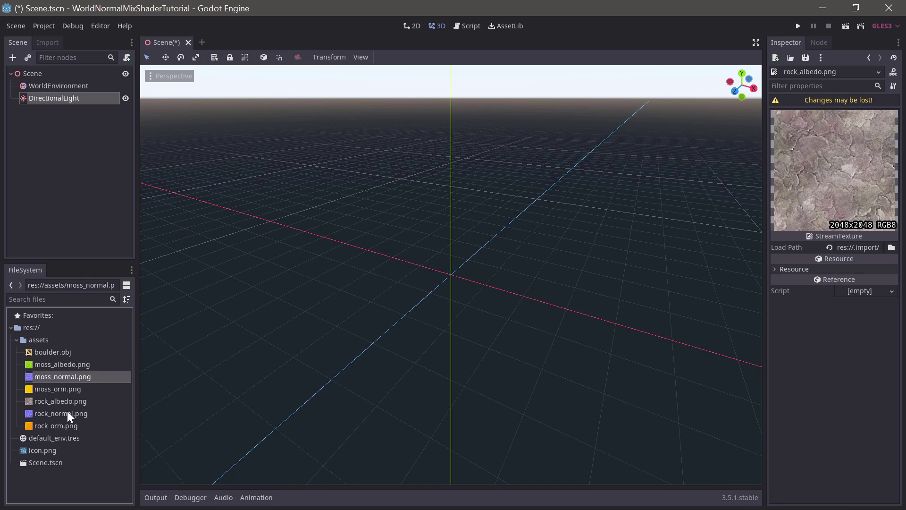
left_click(69, 404)
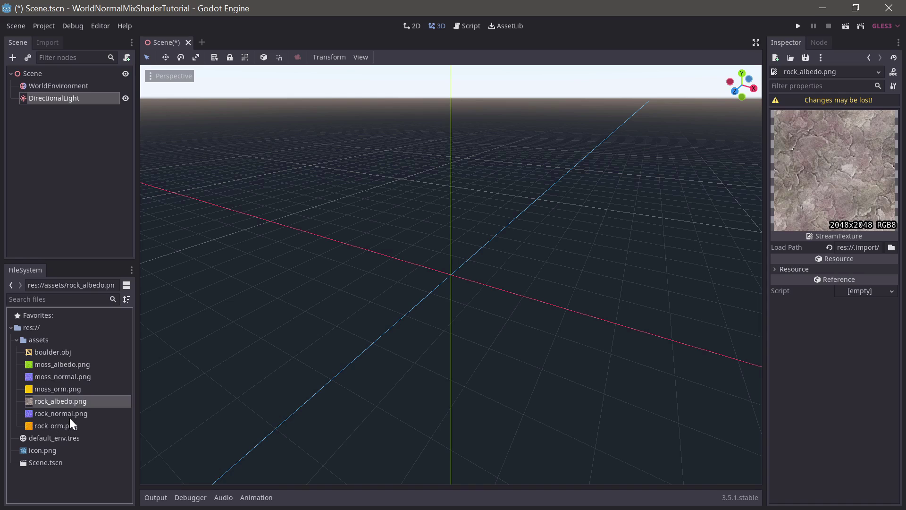
left_click(69, 417)
Step: Place the boulder.obj mesh under the Scene root at the origin and show its transform properties
left_click(44, 354)
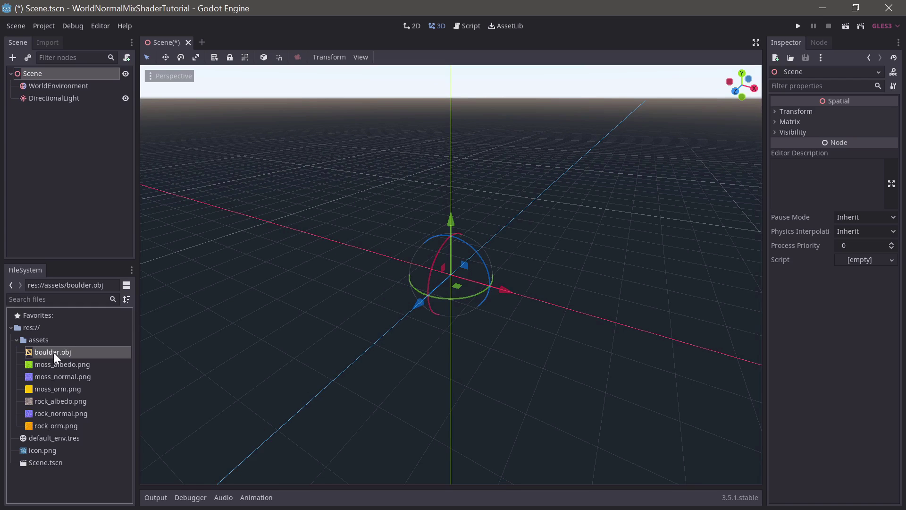
left_click_drag(53, 353, 460, 274)
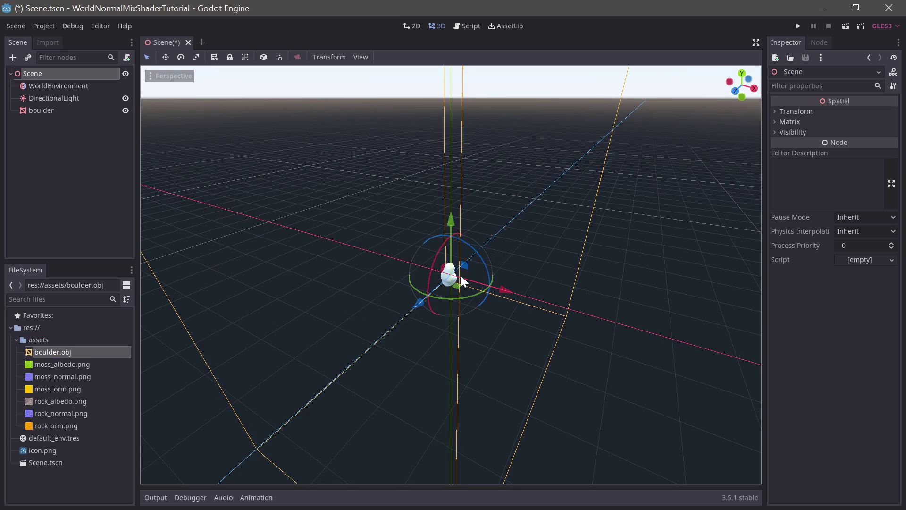
left_click(38, 110)
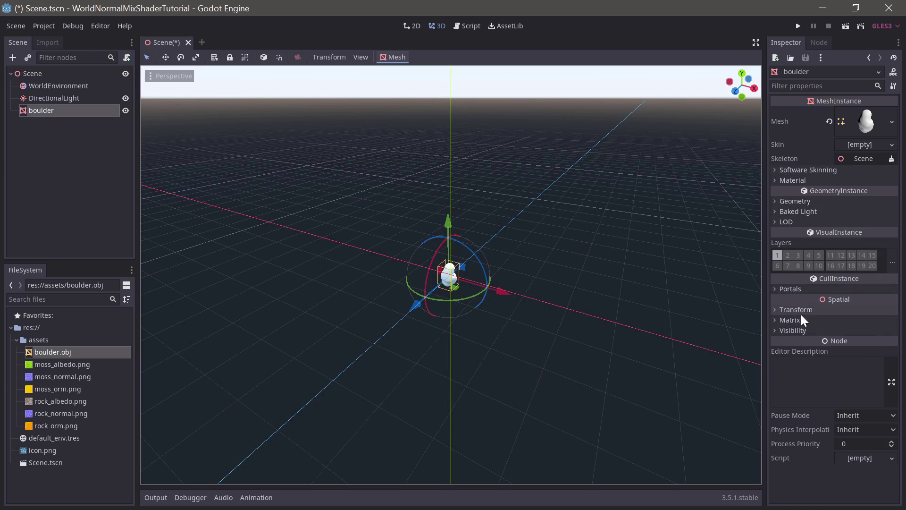
left_click(837, 309)
key("f")
scroll(543, 304, "down", 2)
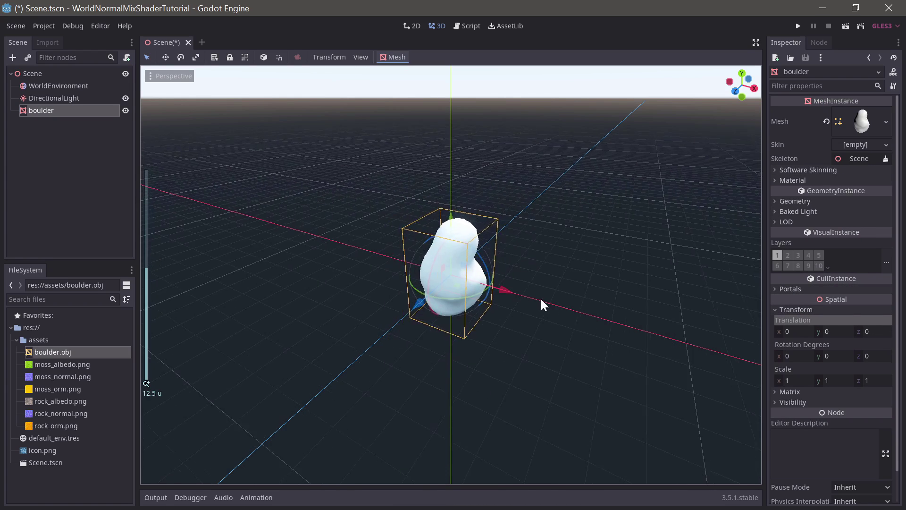
scroll(543, 305, "up", 3)
middle_click_drag(543, 305, 522, 283)
Step: Assign a new ShaderMaterial as the boulder's geometry material override and open it for editing
left_click(810, 200)
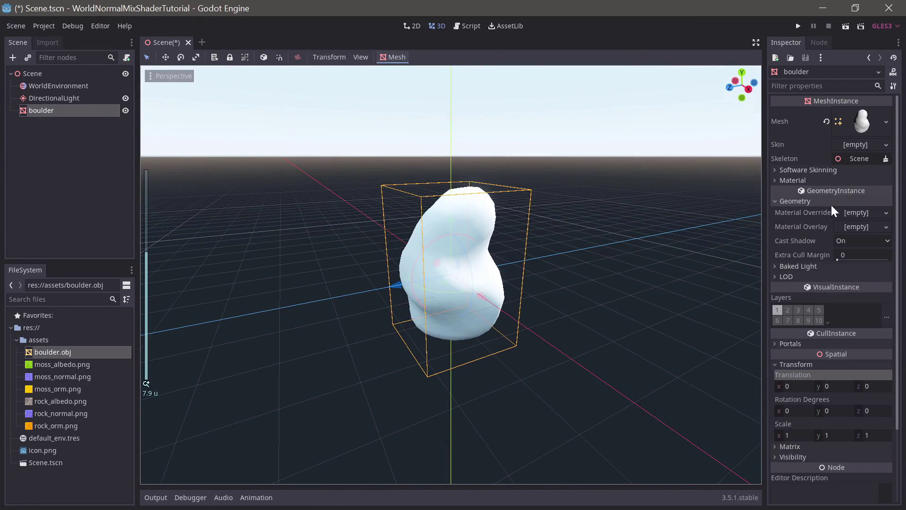
left_click(887, 213)
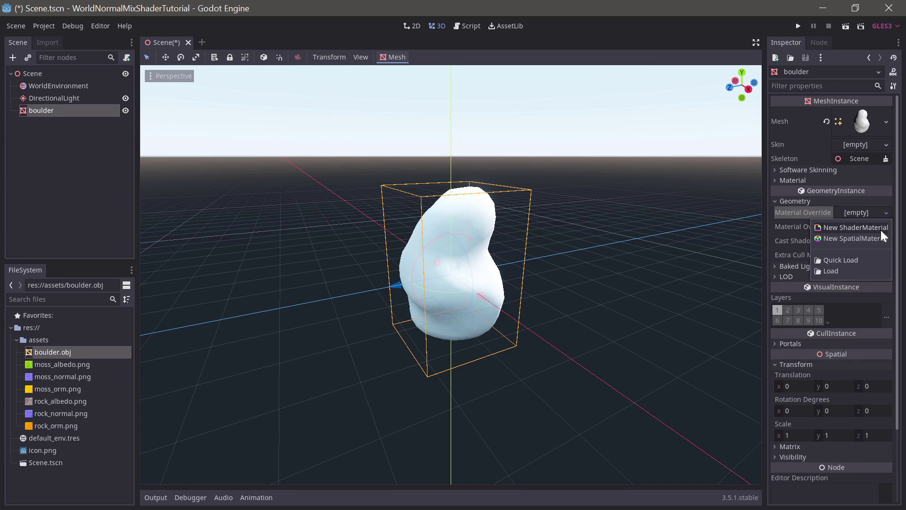
left_click(879, 230)
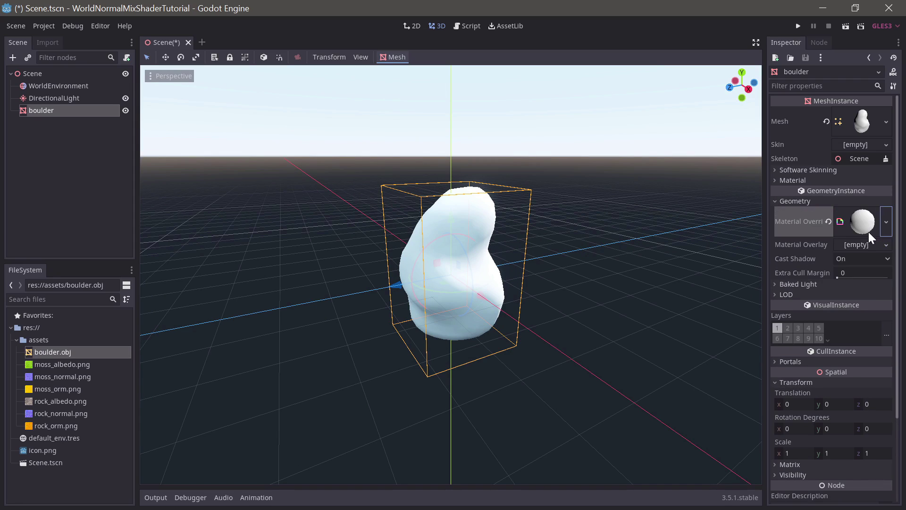
left_click(865, 235)
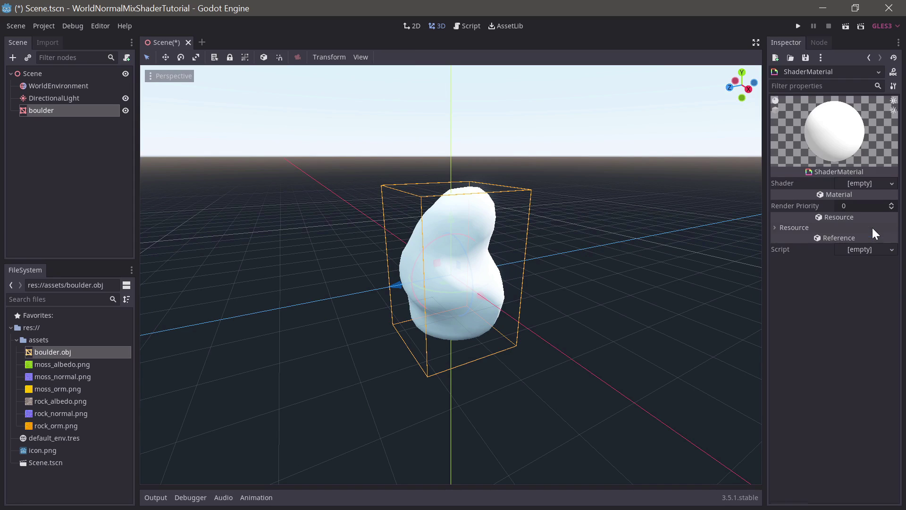
Step: Give the ShaderMaterial a new VisualShader and open its node graph
left_click(892, 183)
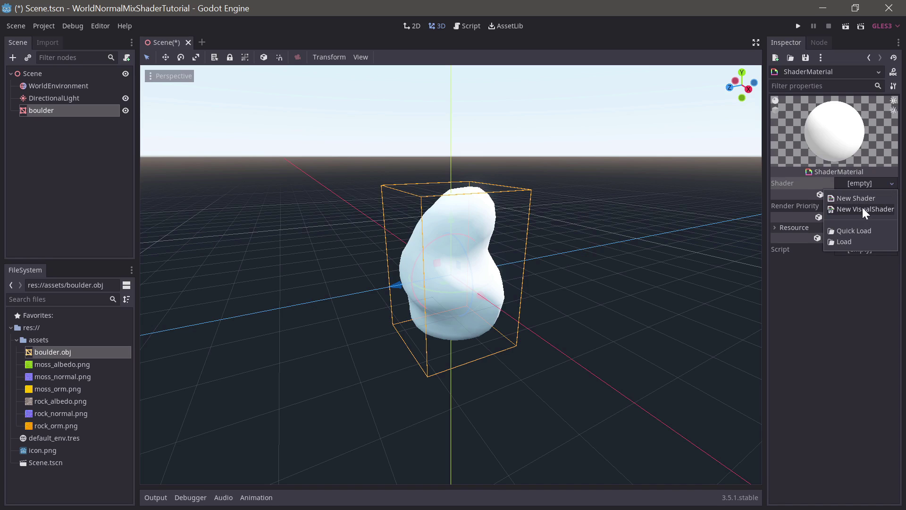
left_click(863, 208)
left_click(870, 183)
middle_click_drag(490, 403, 545, 375)
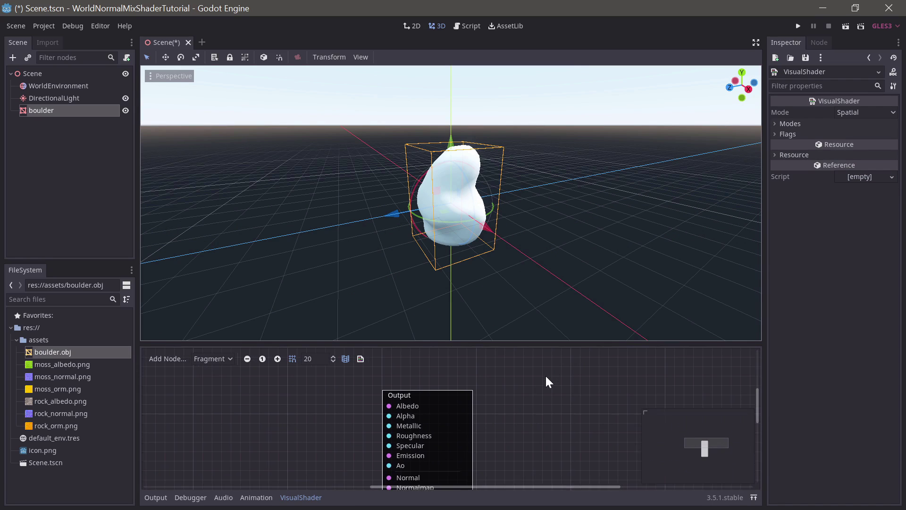
middle_click_drag(529, 406, 575, 382)
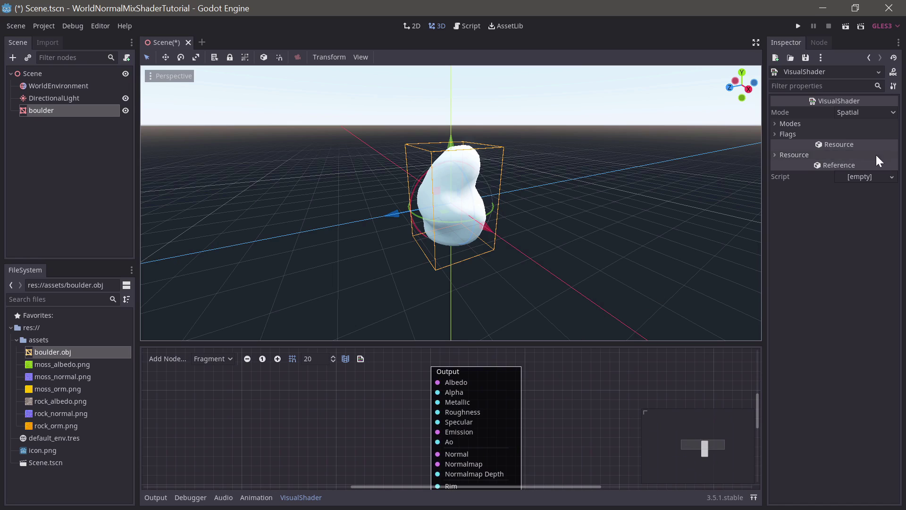
Step: Save the material's VisualShader as mix_shader.tres in the project root folder
left_click(869, 57)
left_click(891, 183)
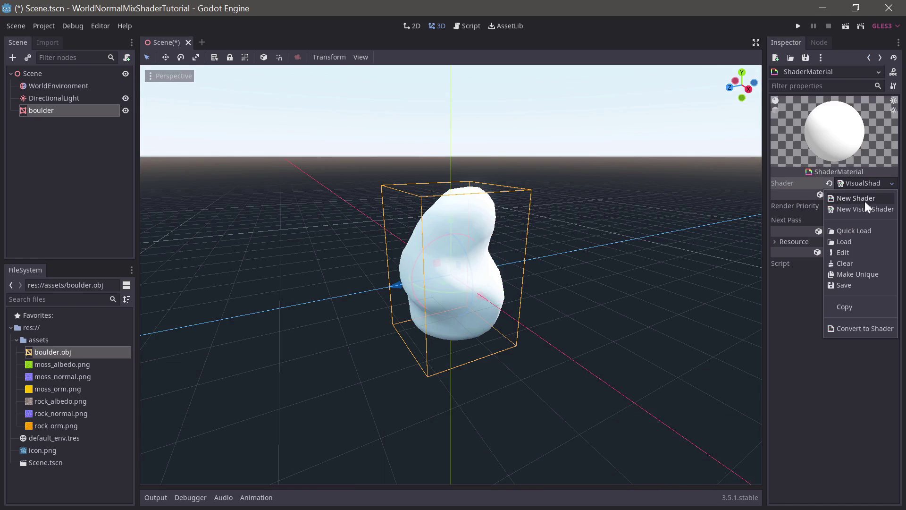
left_click(850, 285)
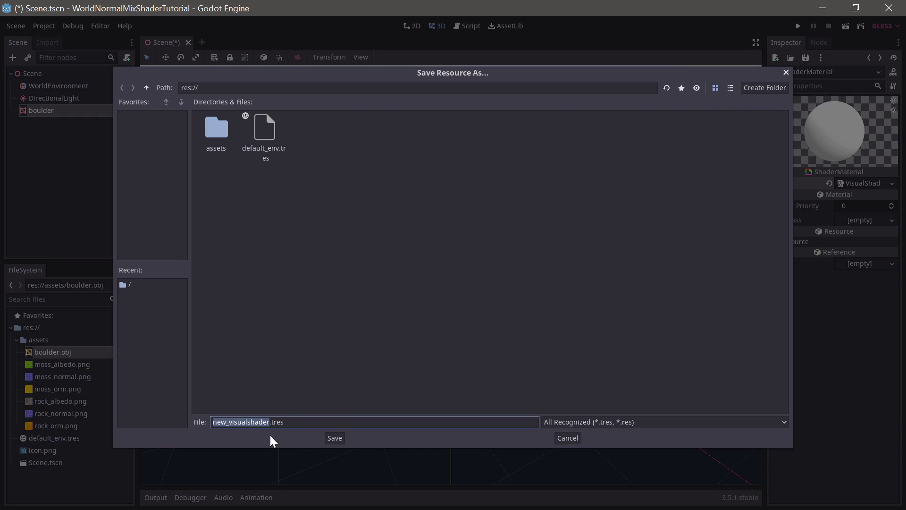
type("mix_shad")
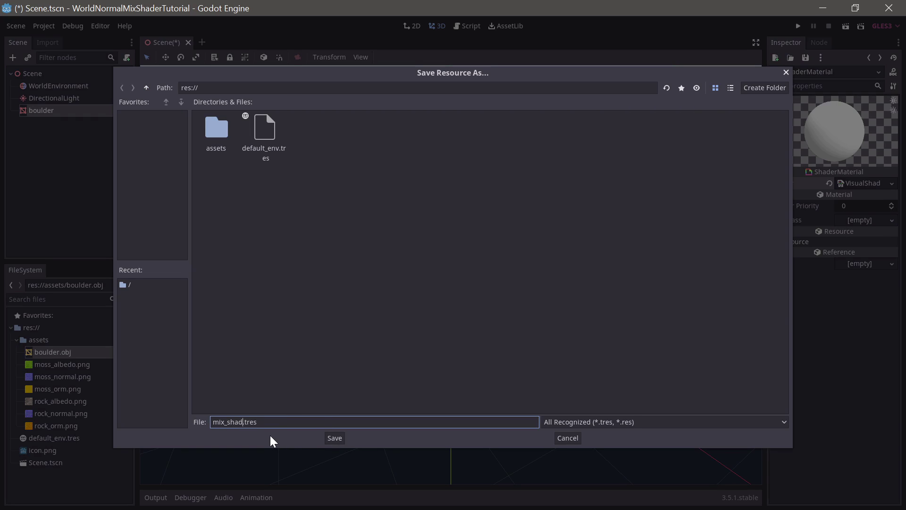
left_click(335, 438)
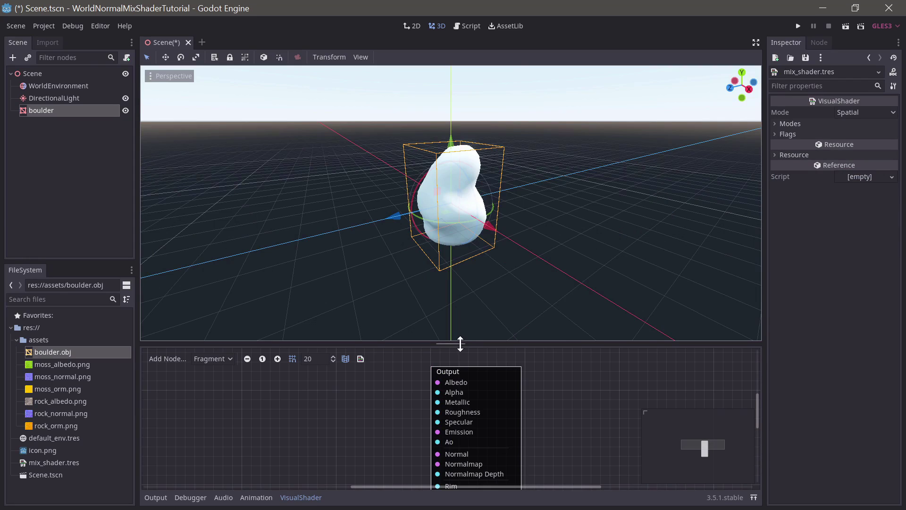
Step: Enlarge the shader graph area and add a TextureUniform node to the fragment graph
left_click_drag(461, 345, 477, 200)
middle_click_drag(454, 296, 468, 291)
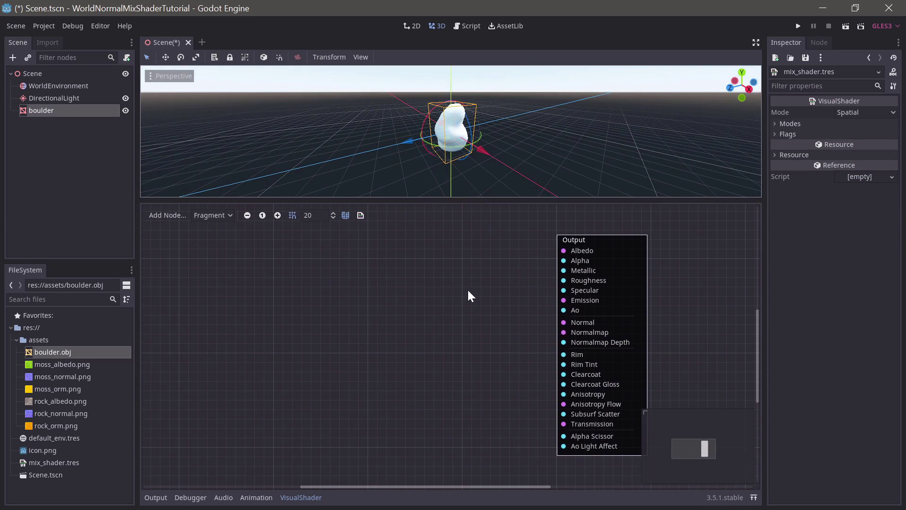
right_click(348, 284)
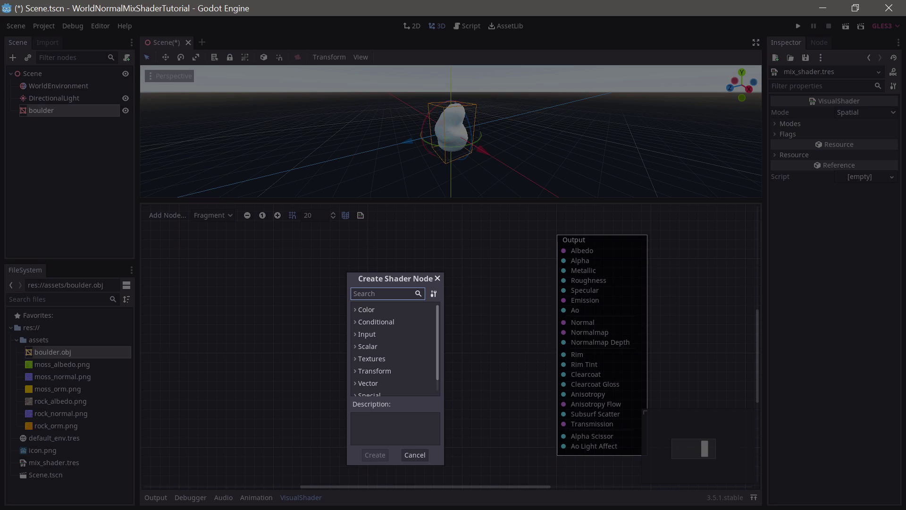
type("texture")
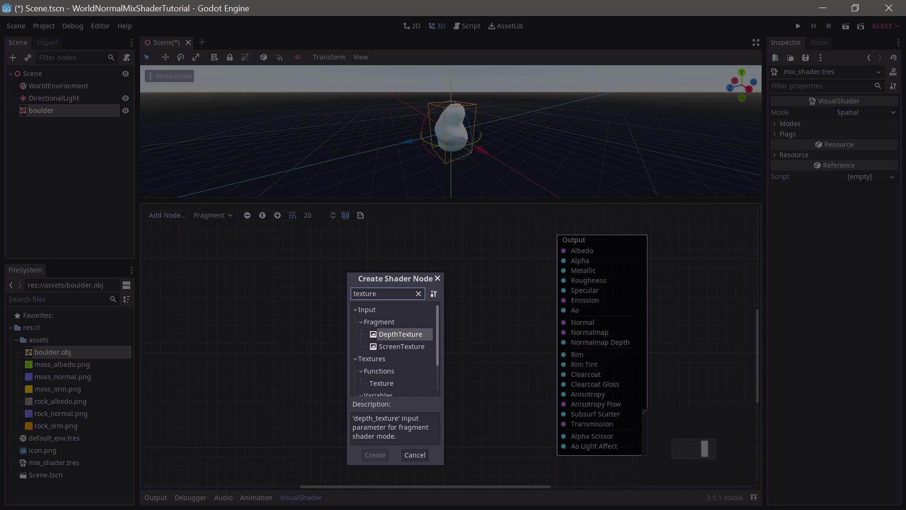
type("un")
key("Return")
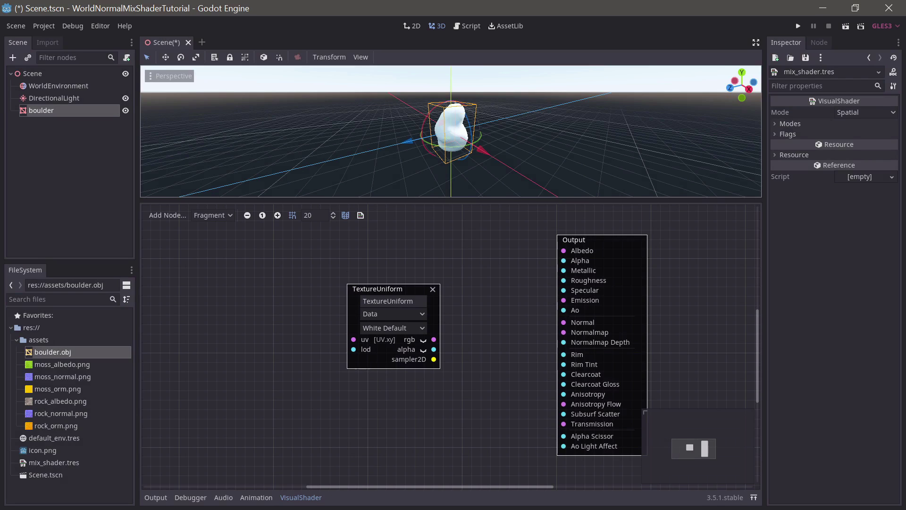
Step: Name the texture uniform albedo_bg and move its node up and further away from the Output node
left_click_drag(398, 289, 349, 247)
left_click(405, 248)
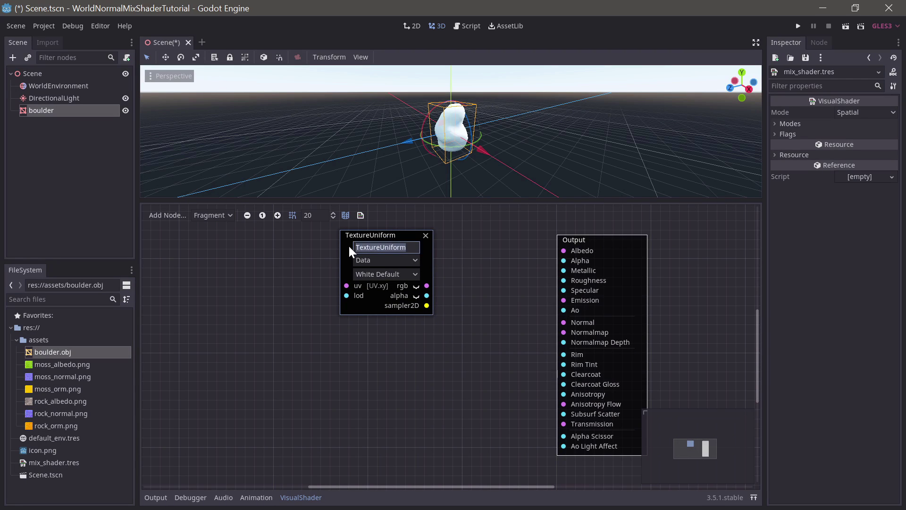
type("albedo_bg")
left_click_drag(379, 239, 369, 229)
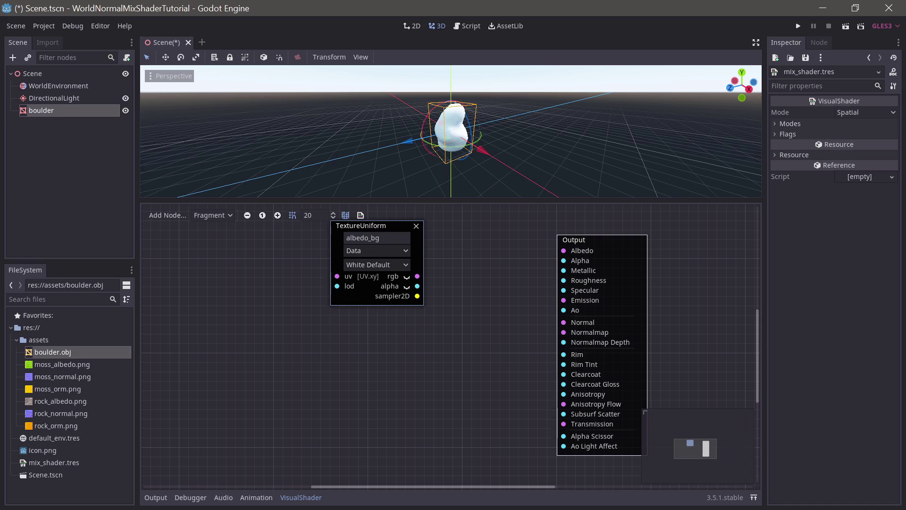
Step: Set the albedo_bg texture type to Color and place a duplicate of its node directly below it
left_click(390, 248)
left_click(400, 276)
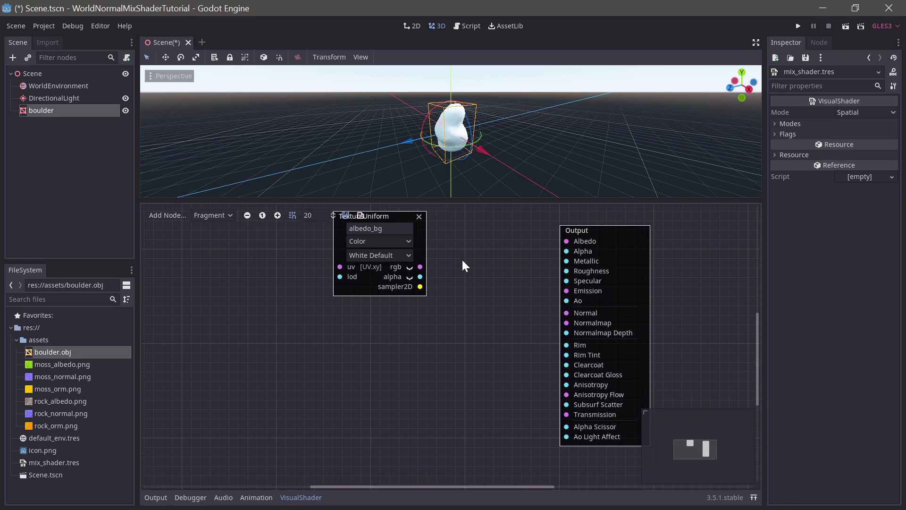
left_click_drag(397, 219, 332, 335)
key("ctrl+d")
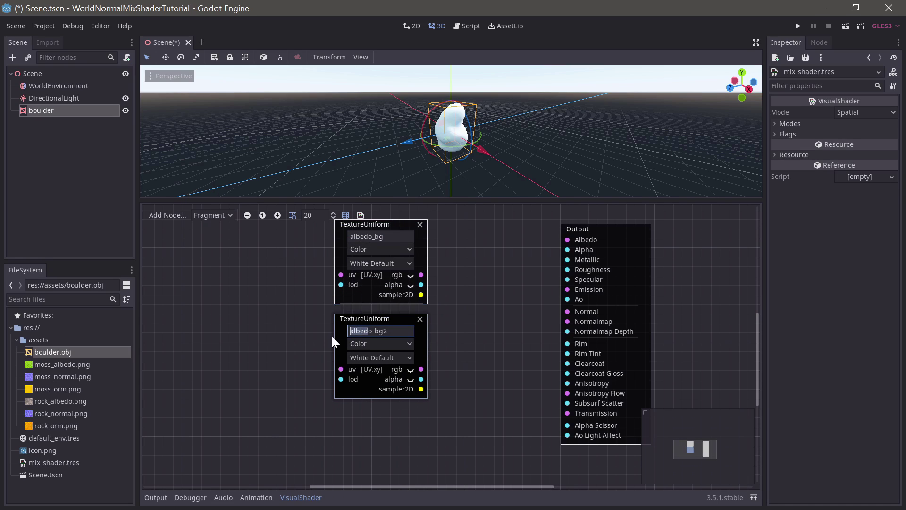
Step: Rename the duplicated texture uniform orm_bg and set its texture type to Data
key("BackSpace")
type("orm")
key("Delete")
left_click(381, 344)
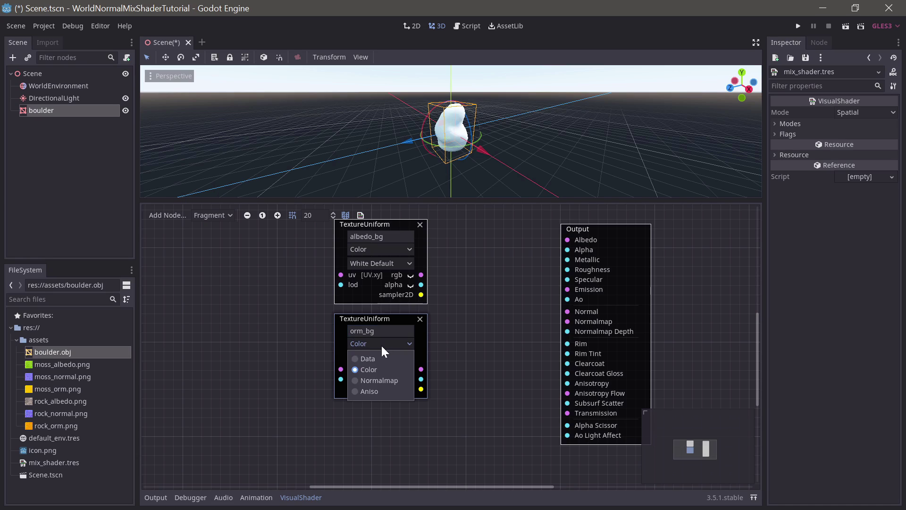
left_click(372, 359)
Step: Duplicate the orm_bg texture uniform and place the copy directly below it
scroll(465, 361, "down", 2)
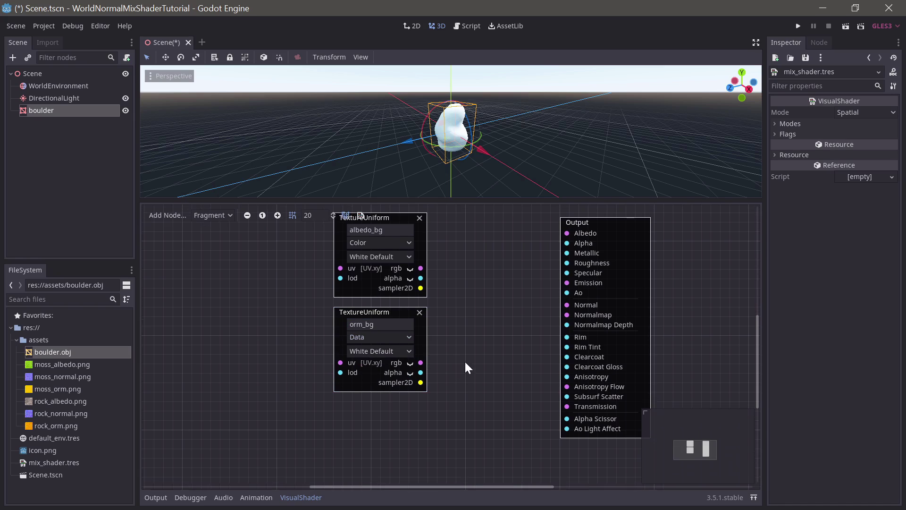
scroll(453, 373, "down", 3)
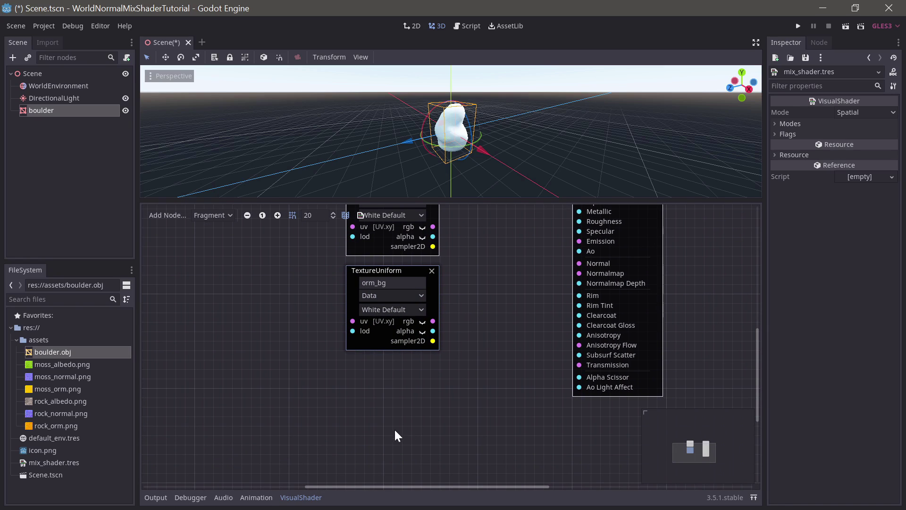
key("ctrl+d")
left_click_drag(395, 274, 387, 365)
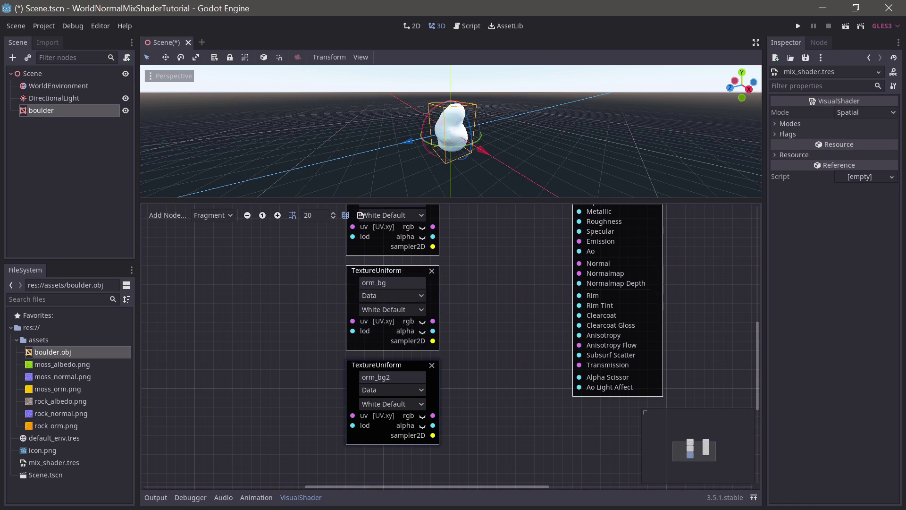
Step: Rename the newest texture uniform copy normal_bg and set its texture type to Normalmap
left_click(390, 377)
left_click(378, 378)
key("BackSpace")
key("BackSpace")
key("BackSpace")
type("normal")
key("Delete")
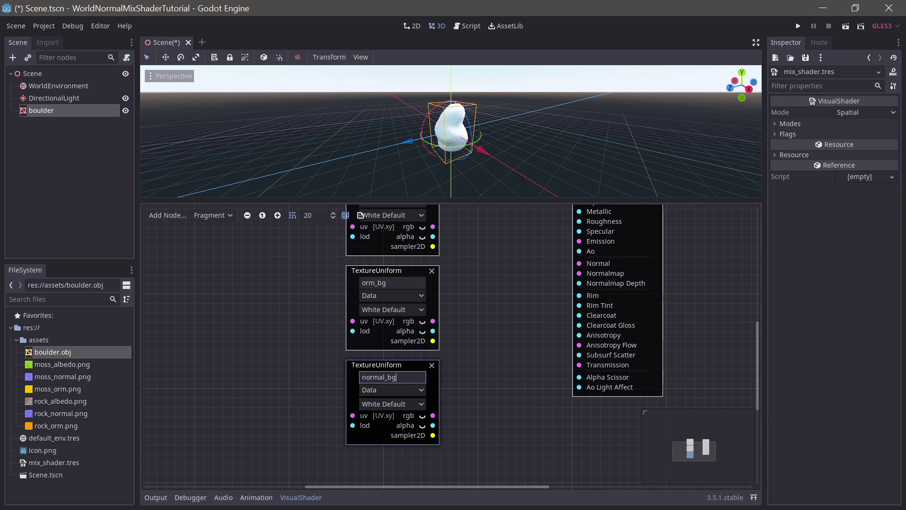
left_click(390, 388)
left_click(396, 426)
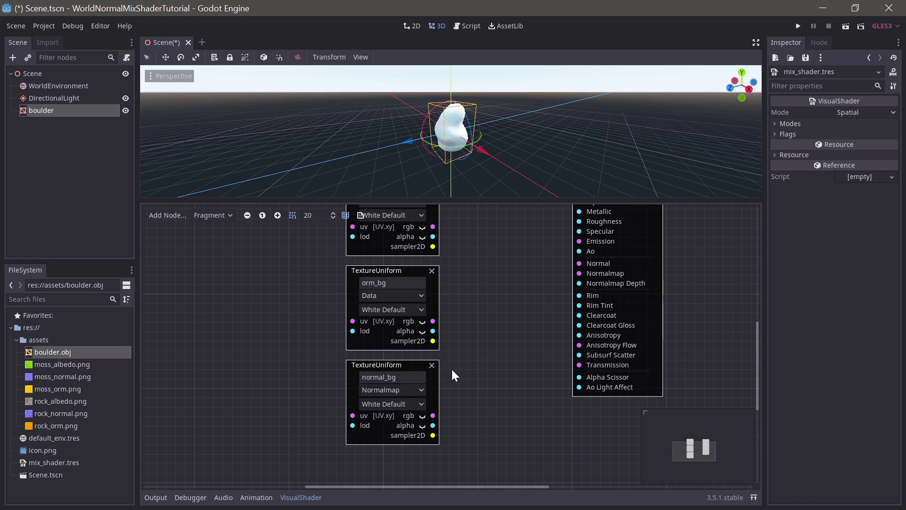
Step: Duplicate the three bg texture uniform nodes together and place the copies in a column below the originals
scroll(452, 373, "down", 4, "ctrl")
scroll(432, 339, "up", 2, "ctrl")
middle_click_drag(441, 338, 431, 364)
left_click_drag(436, 385, 354, 248)
scroll(441, 356, "down", 3)
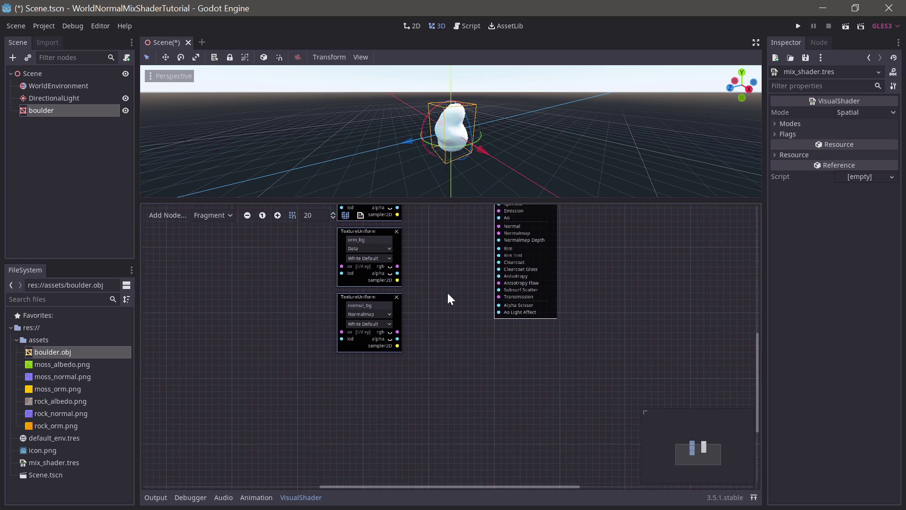
key("ctrl+d")
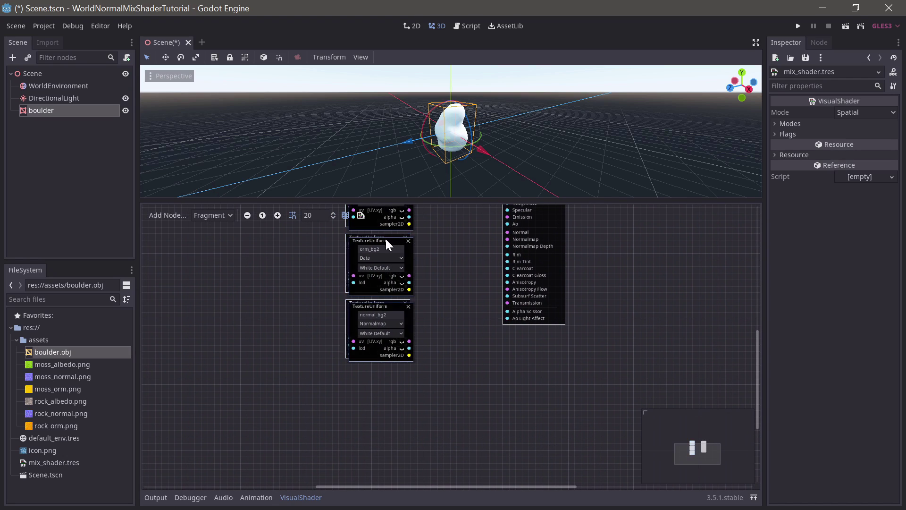
left_click_drag(386, 240, 383, 438)
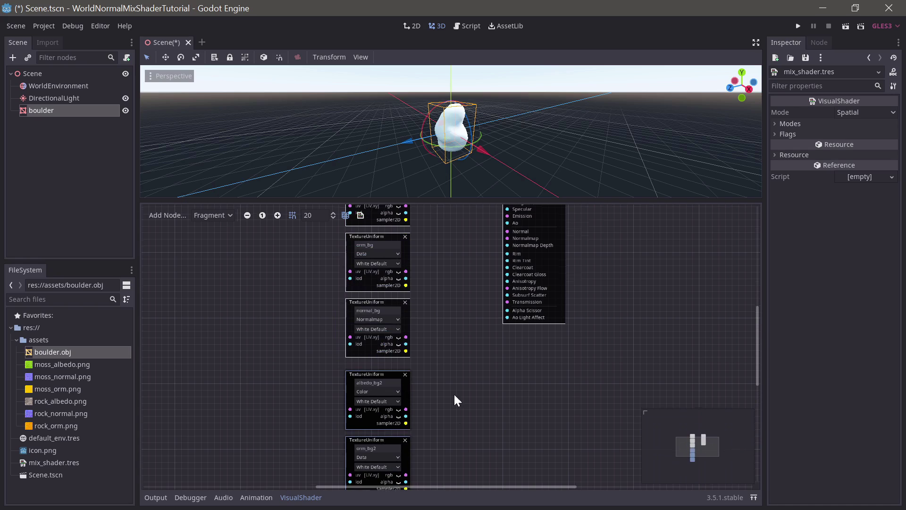
Step: Rename the duplicated albedo texture uniform albedo_fg
scroll(454, 393, "down", 4)
left_click(395, 306)
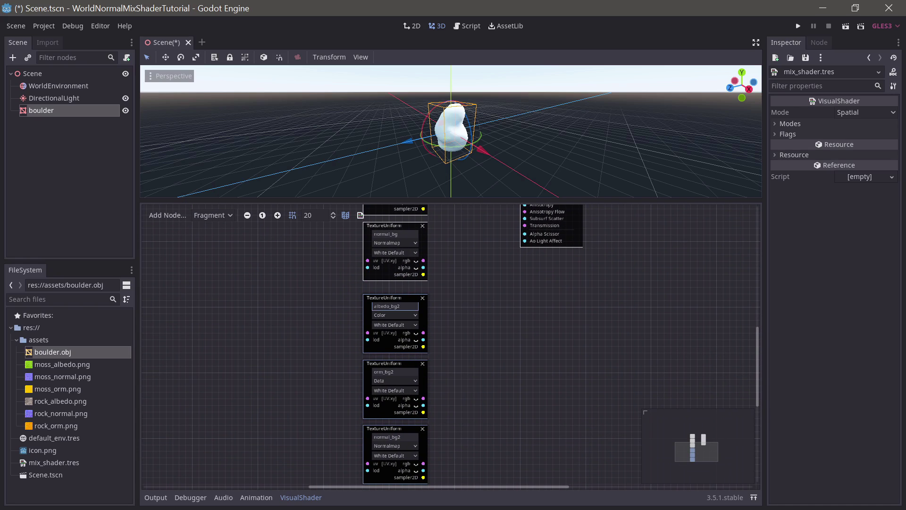
scroll(475, 318, "up", 2, "ctrl")
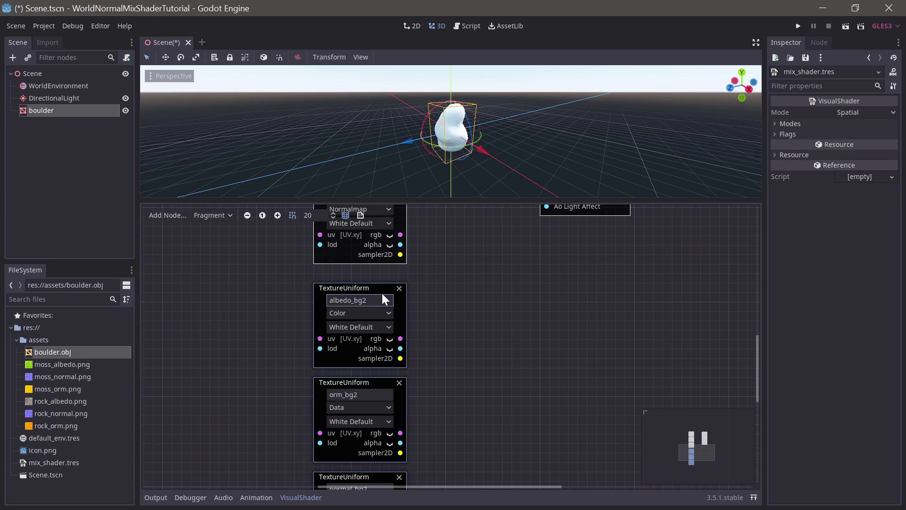
key("BackSpace")
key("BackSpace")
key("BackSpace")
type("fg")
Step: Rename the duplicated orm texture uniform orm_fg
left_click(378, 395)
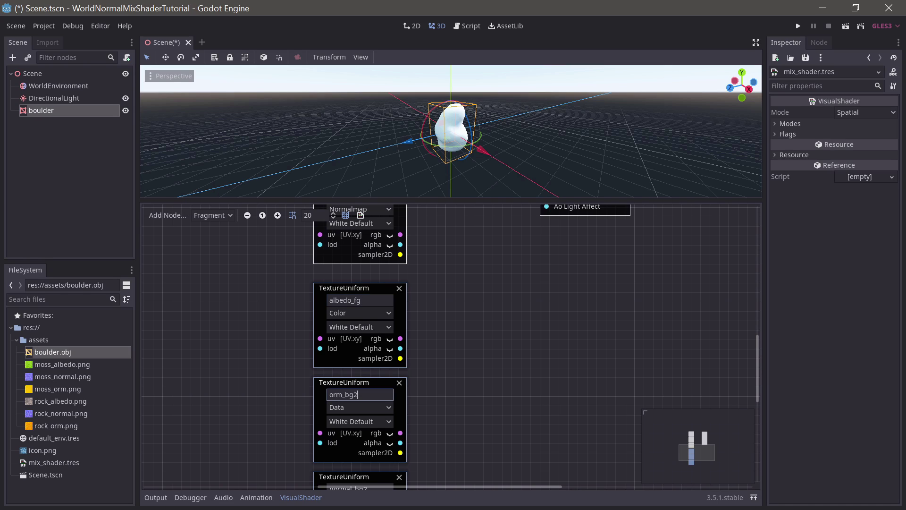
key("BackSpace")
key("BackSpace")
key("BackSpace")
type("fg")
Step: Rename the duplicated normal texture uniform normal_fg and deselect the copied nodes
scroll(415, 392, "down", 3, "ctrl")
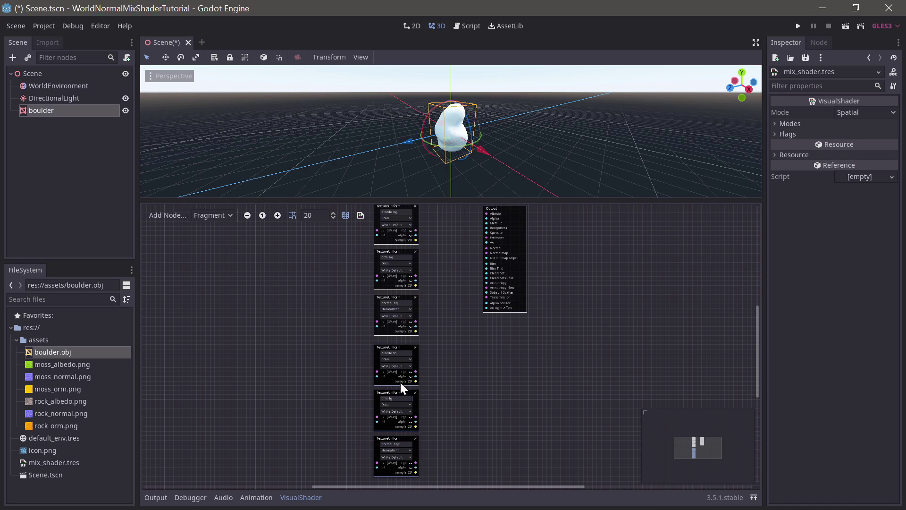
scroll(440, 406, "up", 3, "ctrl")
middle_click_drag(451, 406, 486, 267)
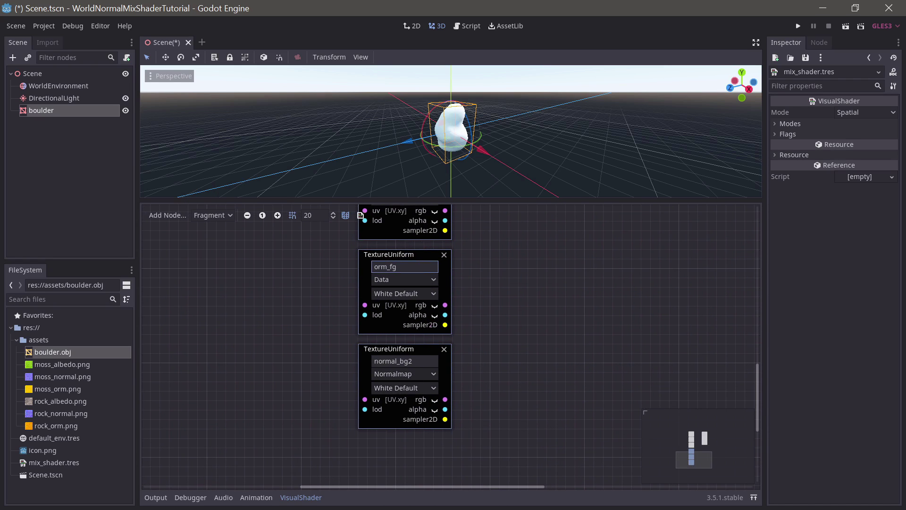
left_click(413, 361)
key("BackSpace")
key("BackSpace")
key("BackSpace")
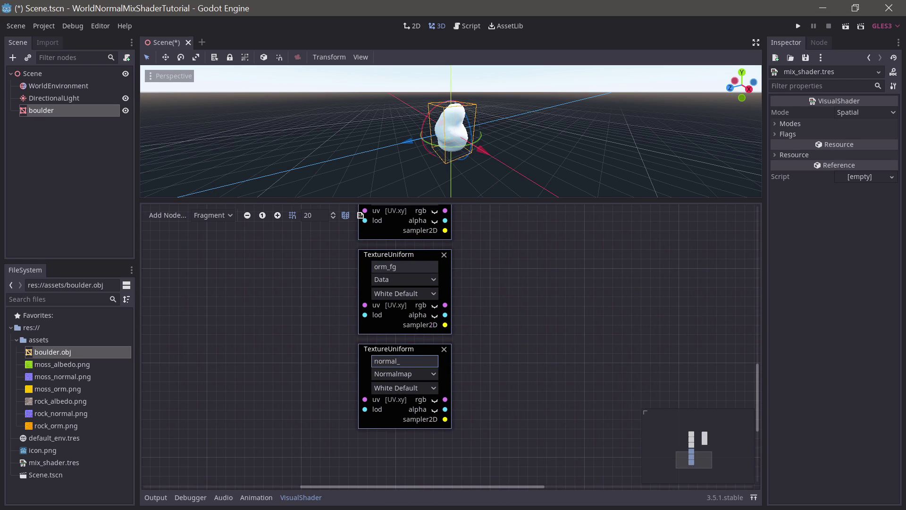
type("fg")
left_click(524, 331)
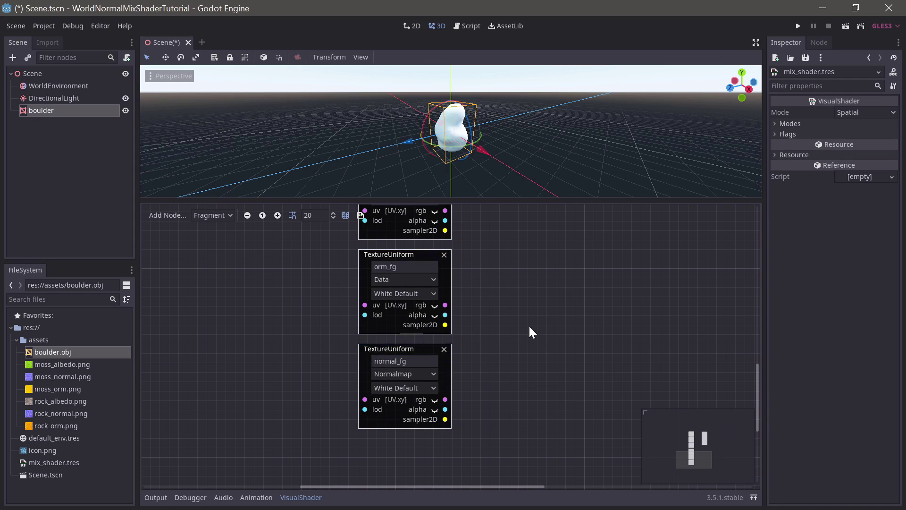
Step: Move the three bg texture uniforms up as a group to separate them from the fg nodes
scroll(529, 317, "down", 4)
scroll(530, 304, "up", 2)
middle_click_drag(529, 310, 475, 449)
middle_click_drag(478, 269, 473, 360)
left_click_drag(434, 269, 318, 431)
left_click_drag(366, 388, 353, 356)
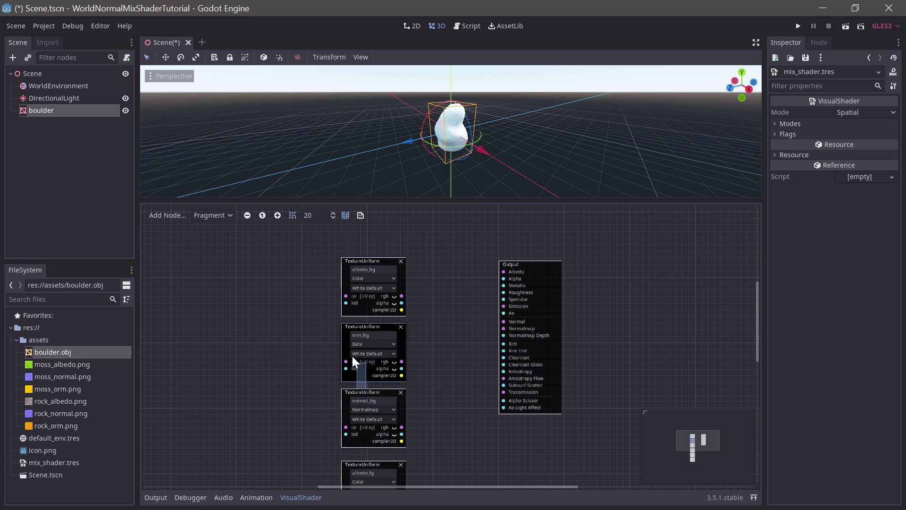
left_click_drag(465, 269, 350, 409)
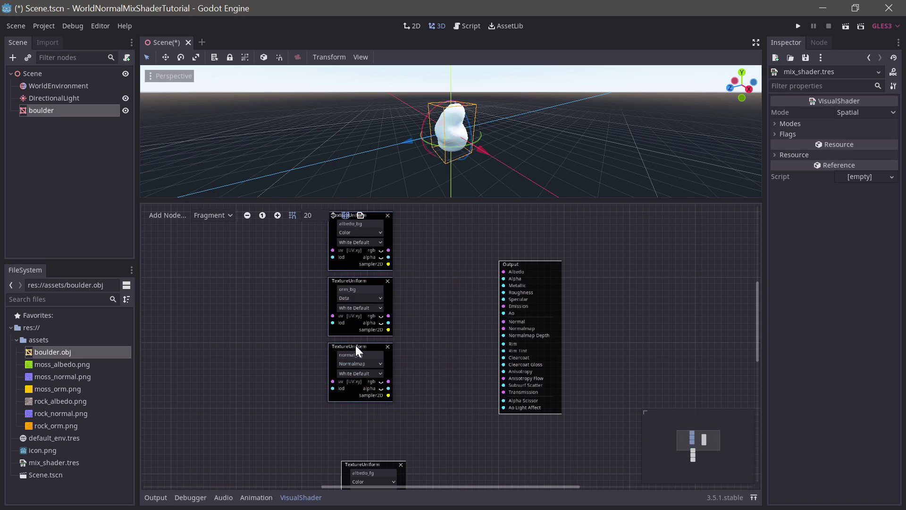
Step: Add a ScalarUniform node to the fragment graph and place it above the albedo_bg node
scroll(425, 406, "up", 2, "ctrl")
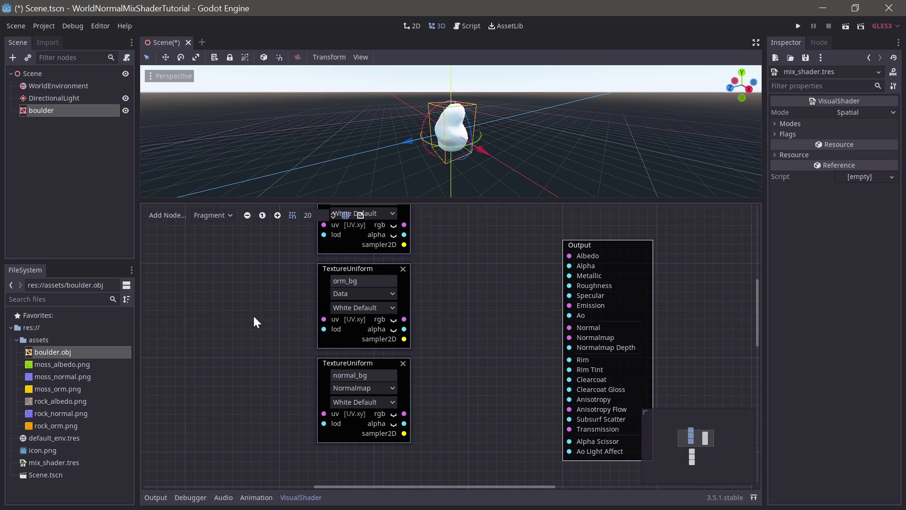
scroll(283, 292, "up", 5)
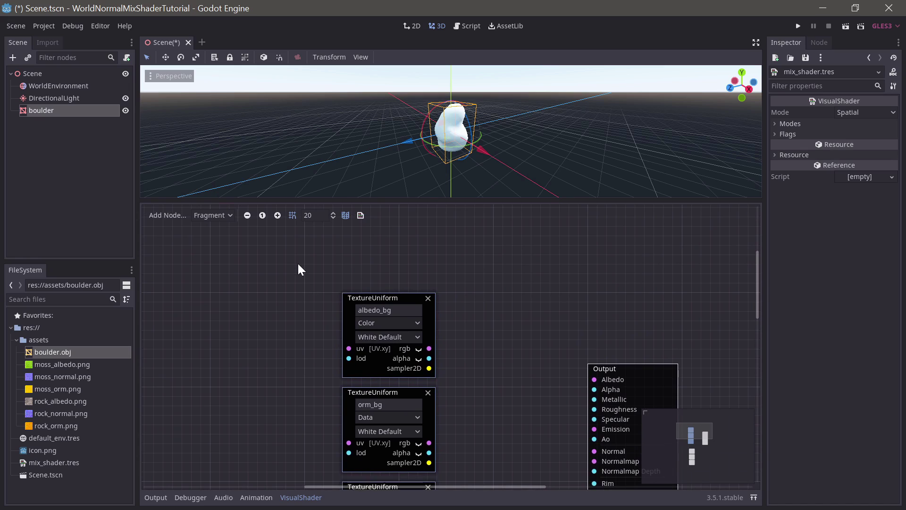
scroll(462, 267, "up", 2)
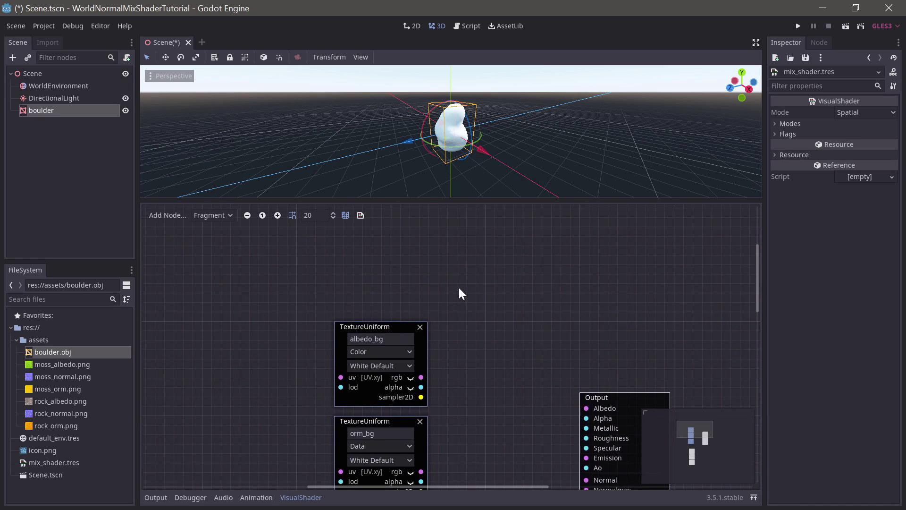
scroll(467, 274, "up", 2)
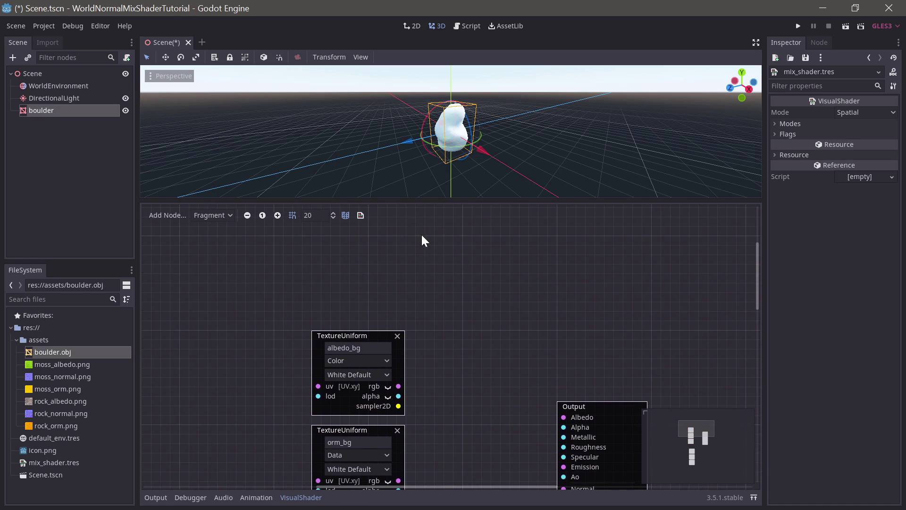
right_click(416, 259)
type("scalar")
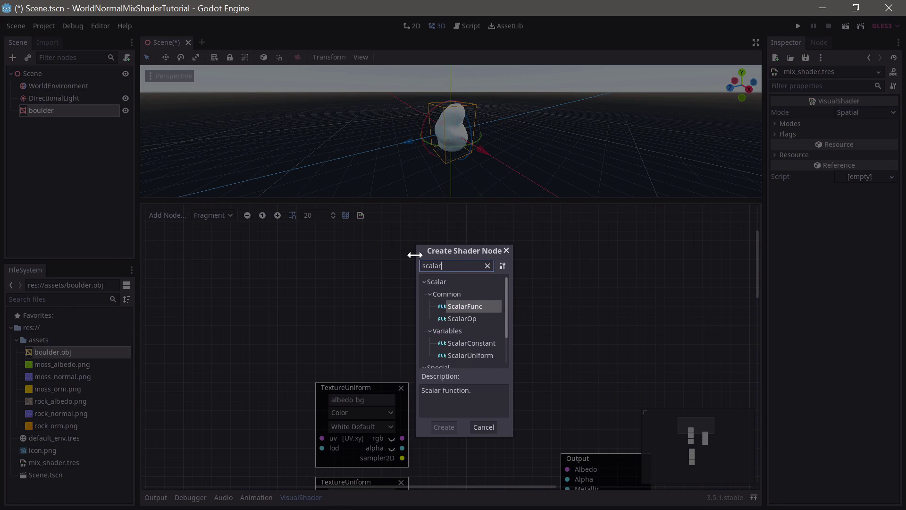
key("Down")
key("Down")
key("Down")
key("Down")
key("Return")
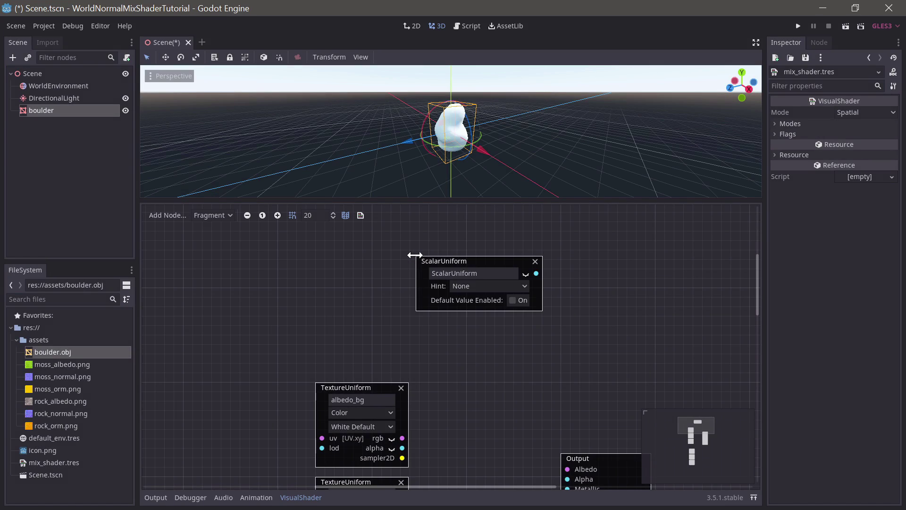
left_click_drag(452, 258, 361, 252)
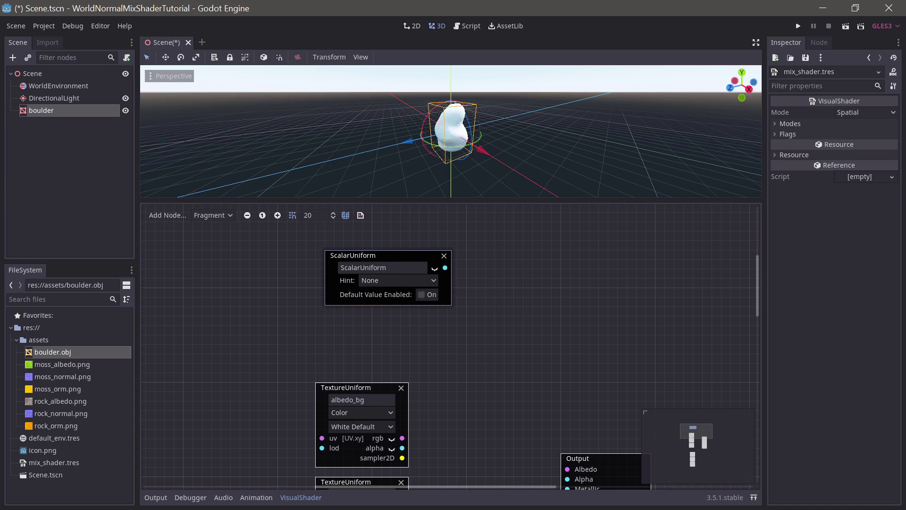
Step: Name the scalar uniform offset, give it a Range hint with minimum -1, and enable its default value
double_click(382, 268)
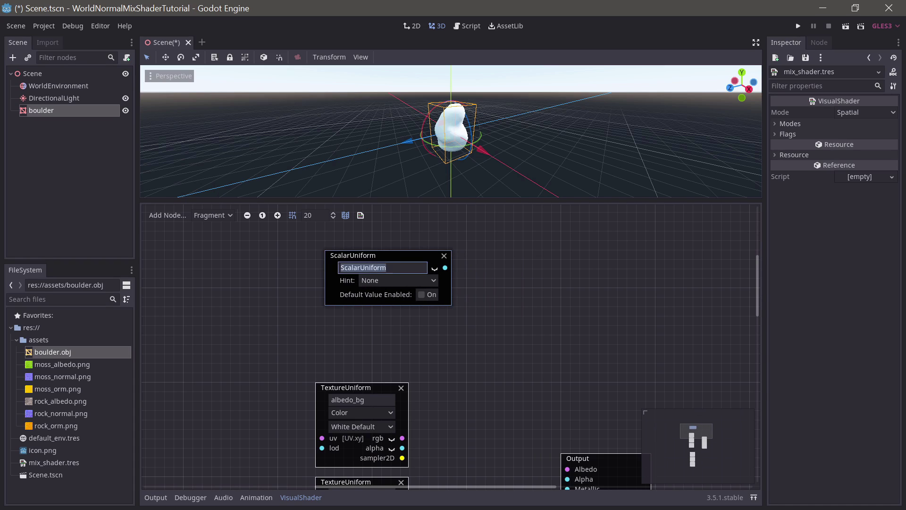
type("offset")
left_click(390, 281)
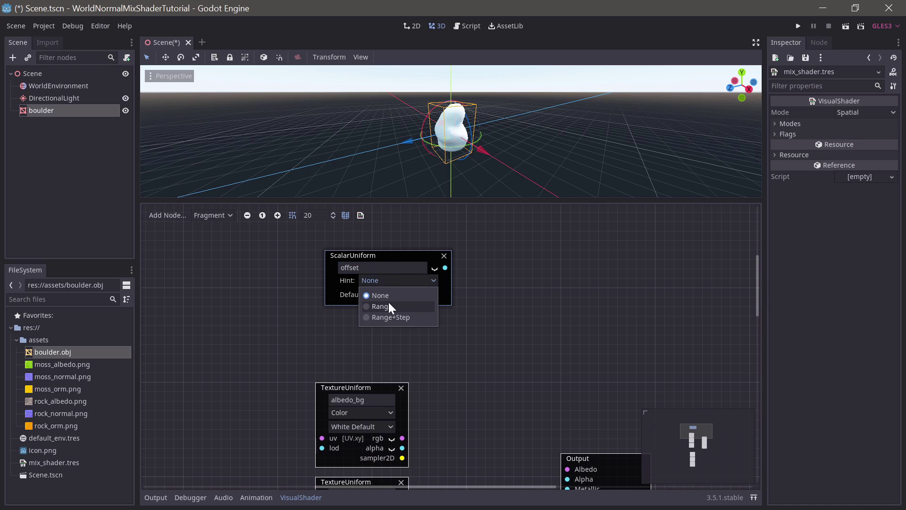
left_click(389, 302)
left_click(378, 294)
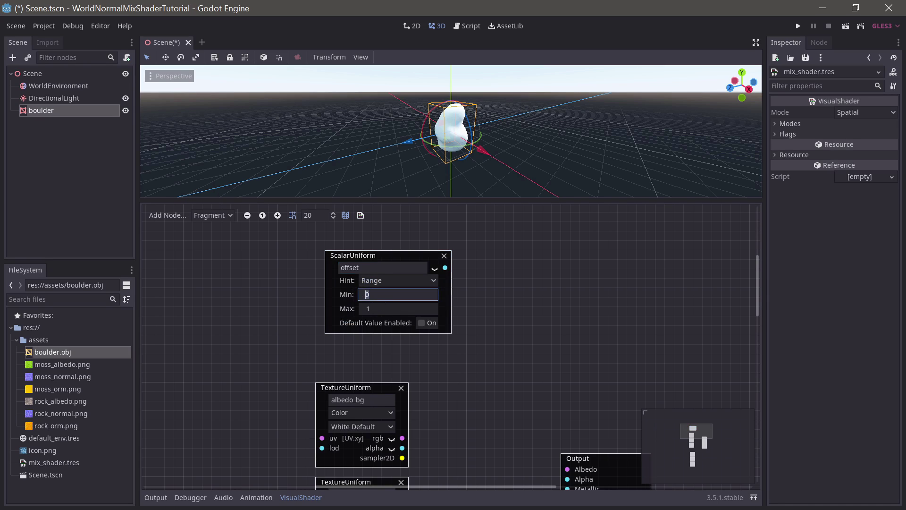
type("-1")
key("Return")
left_click(422, 323)
left_click(409, 336)
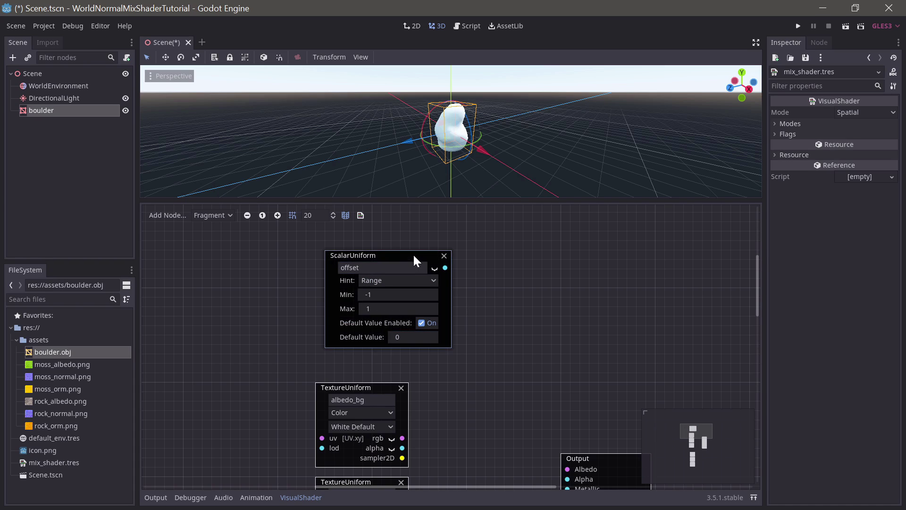
Step: Duplicate the offset uniform, place the copy beside it, and rename the copy fade
left_click_drag(413, 255, 567, 270)
key("ctrl+d")
left_click(534, 287)
key("ctrl+a")
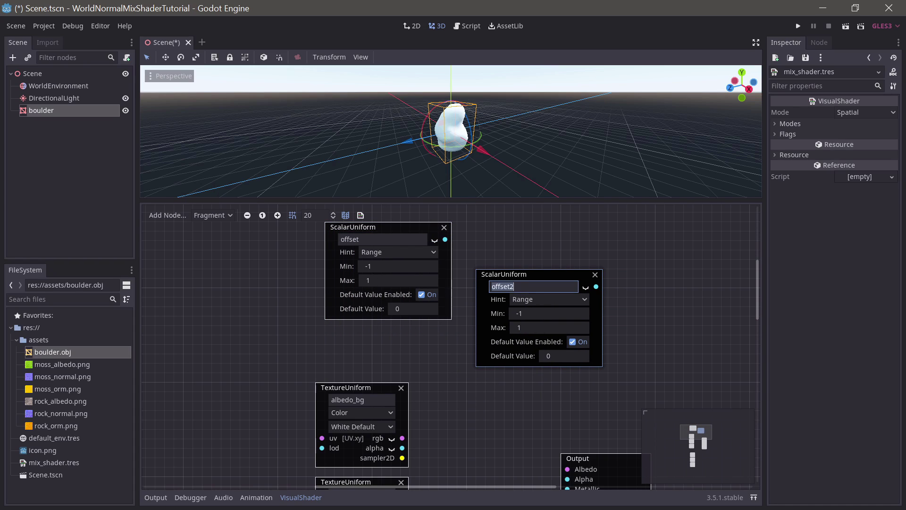
type("fas")
key("BackSpace")
type("de")
Step: Set the fade uniform's minimum to 0 and default value to 0.1, and move its node slightly down
left_click(537, 314)
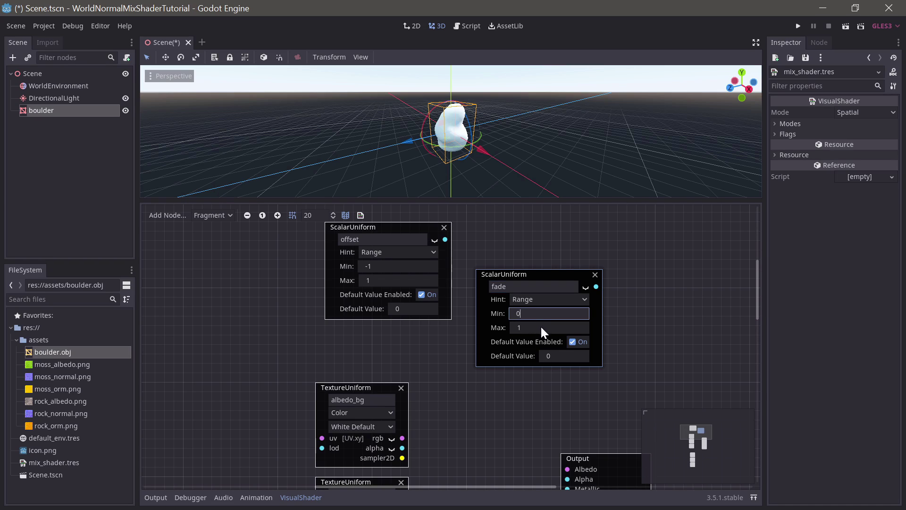
left_click(551, 354)
type("0.1")
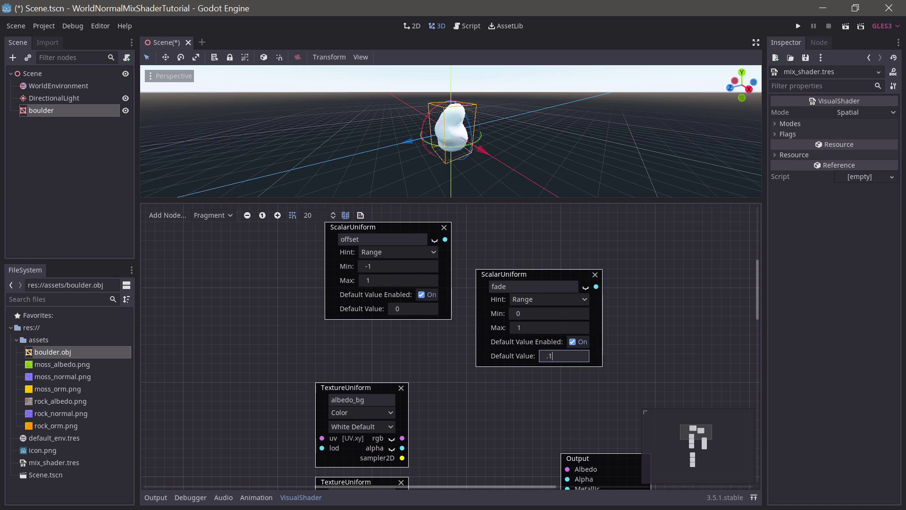
key("Return")
left_click_drag(530, 274, 531, 284)
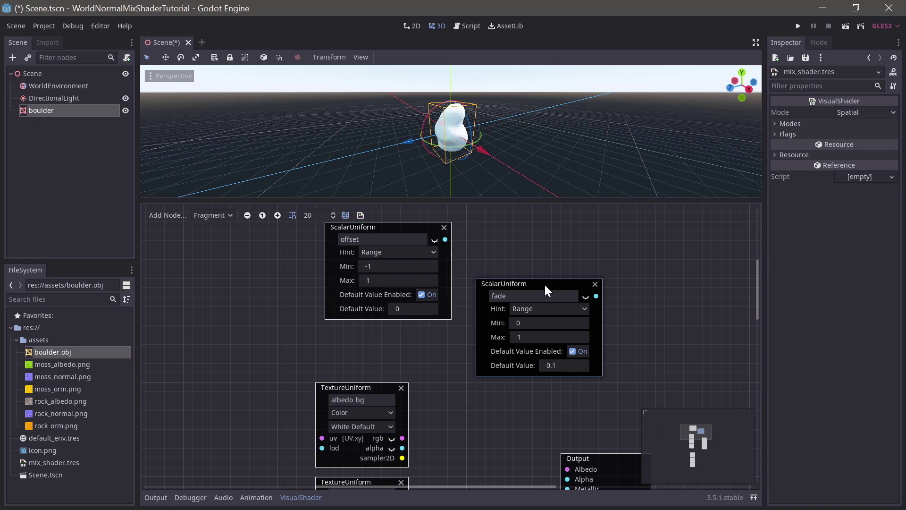
mouse_move(541, 284)
left_mouse_down()
mouse_move(506, 316)
mouse_move(534, 296)
left_mouse_up()
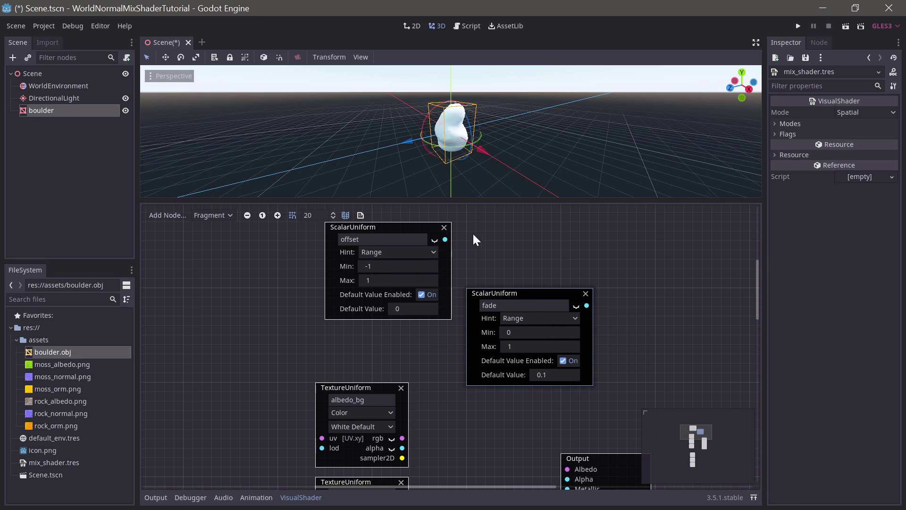
Step: Stack the offset and fade uniform nodes in a column above the albedo_bg texture node
middle_click_drag(450, 230, 433, 264)
left_click_drag(404, 263, 413, 178)
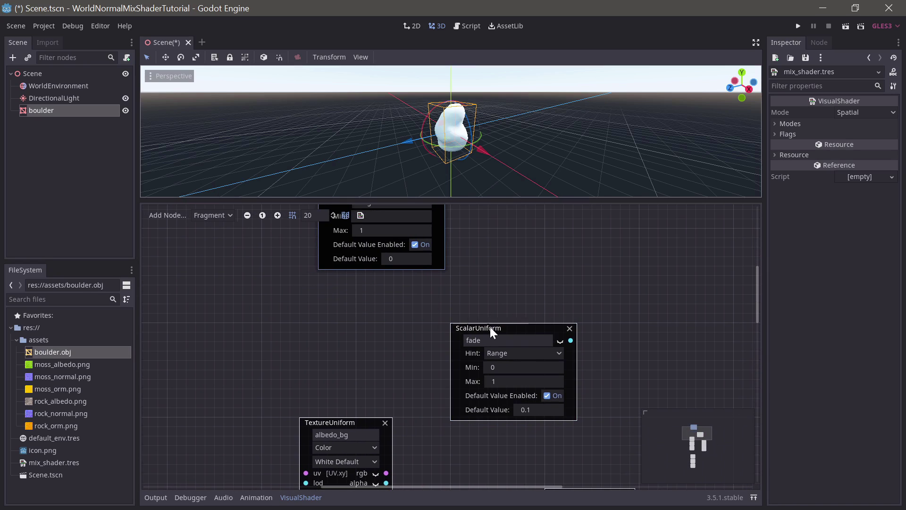
left_click_drag(490, 327, 356, 278)
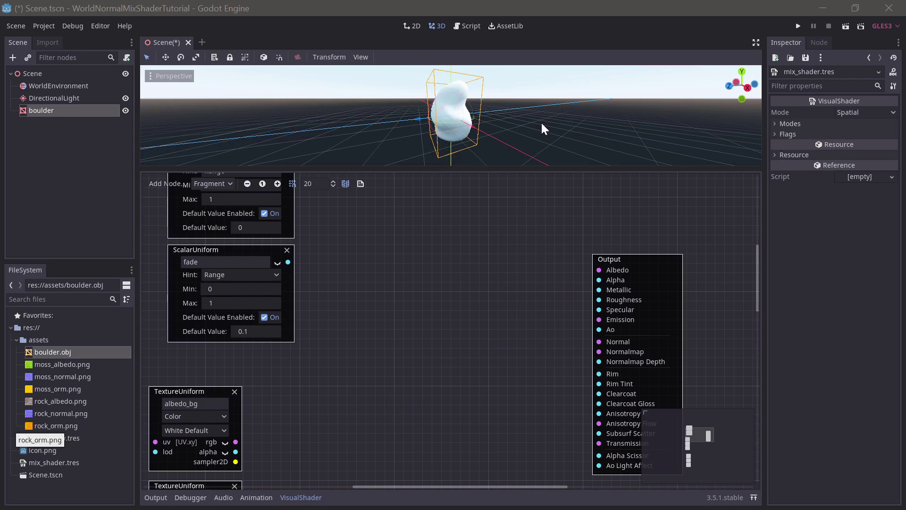
Step: Add a Dot vector function node and place it beside the Output node
middle_click_drag(541, 135, 547, 137)
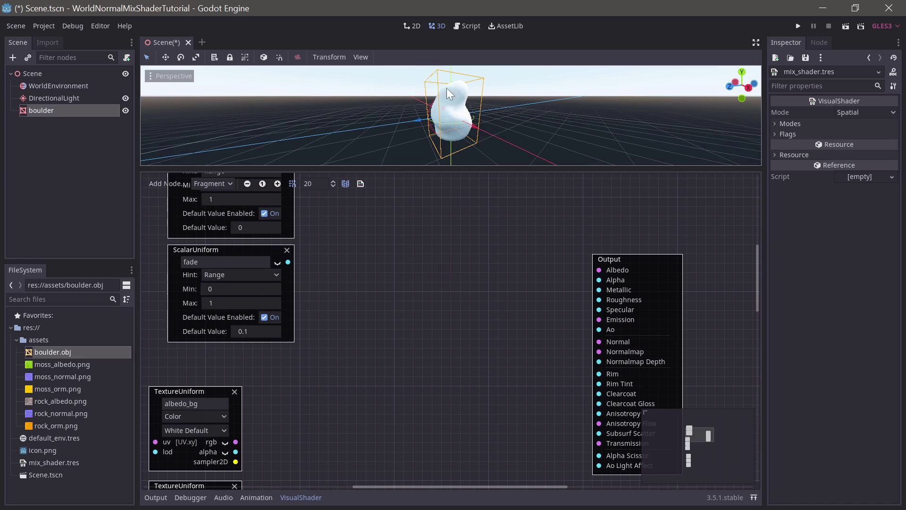
middle_click_drag(447, 89, 504, 108)
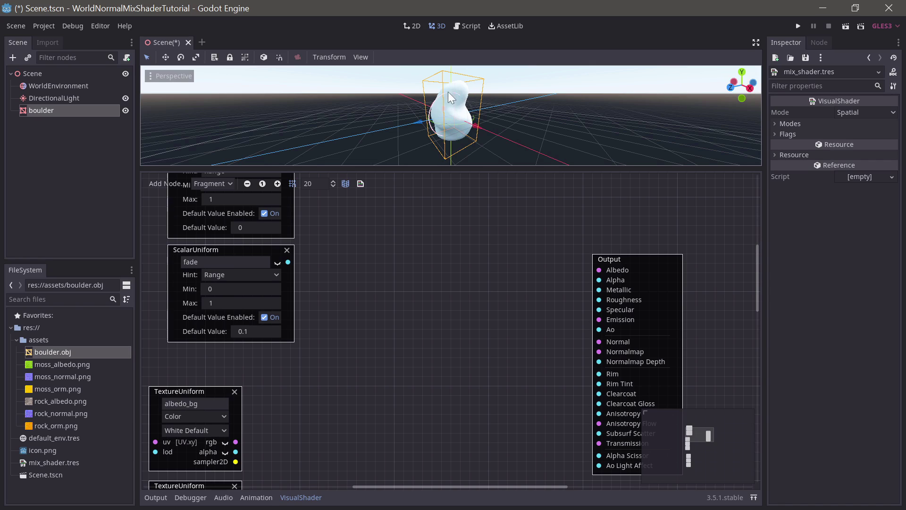
right_click(398, 292)
type("d")
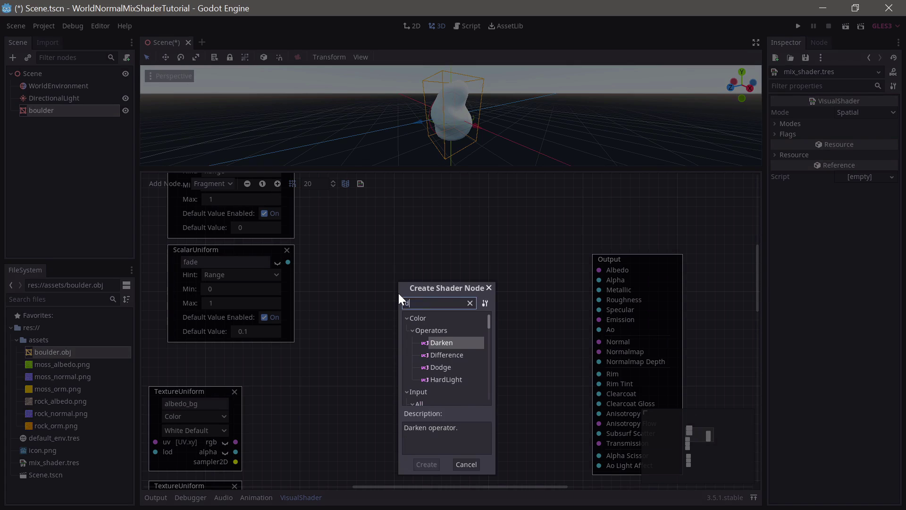
type("ot")
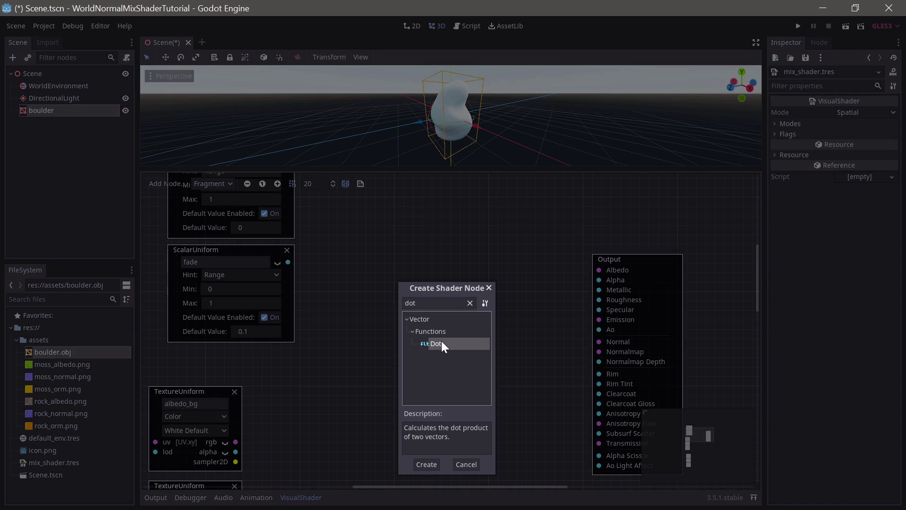
double_click(441, 341)
left_click_drag(452, 296, 515, 253)
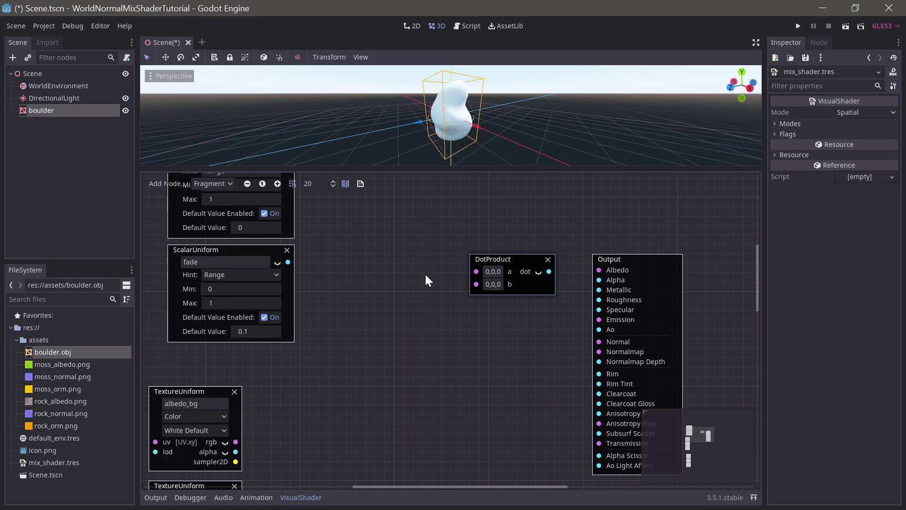
Step: Add a Normal input node before the DotProduct node and connect it to the a input
scroll(407, 274, "up", 1)
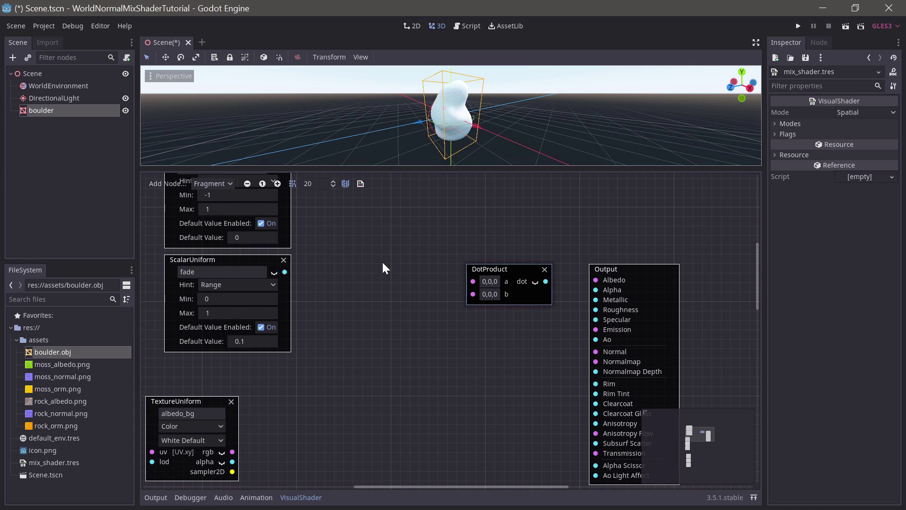
right_click(351, 250)
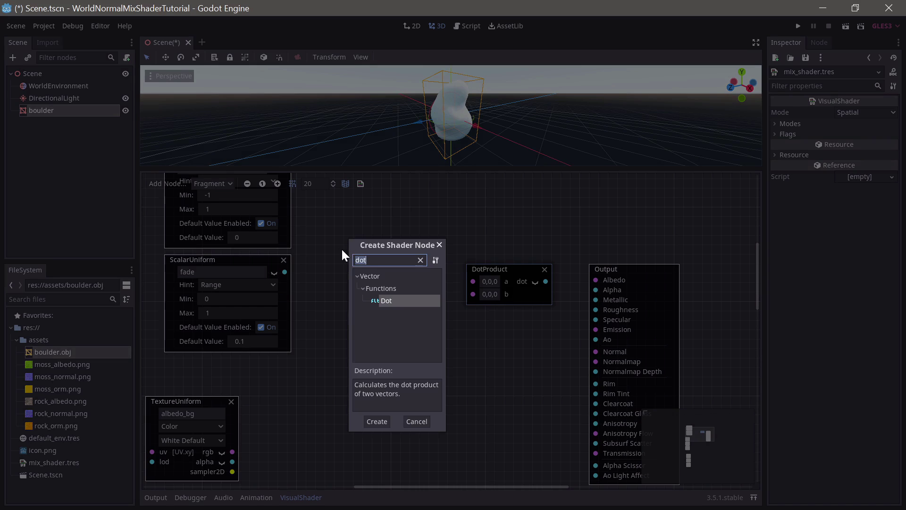
type("norm")
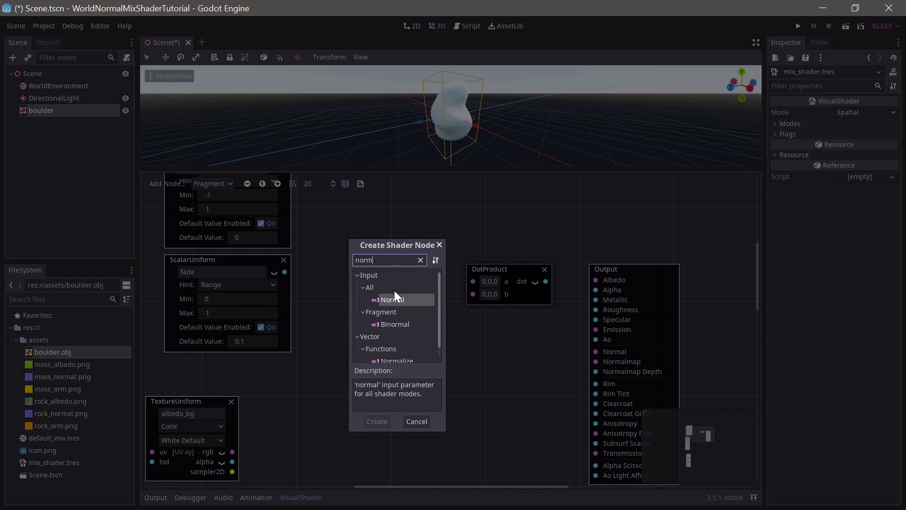
double_click(395, 298)
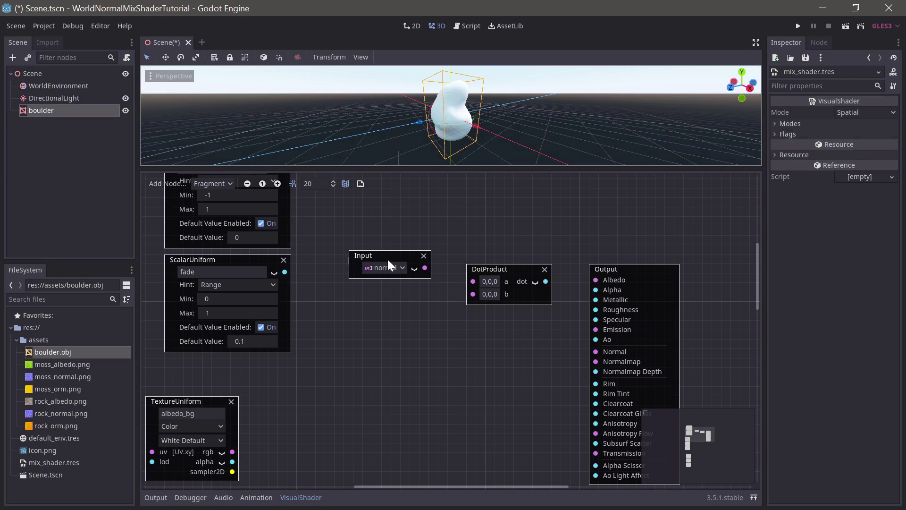
left_click_drag(388, 260, 383, 255)
left_click_drag(455, 281, 474, 282)
Step: Set the DotProduct's b vector to 0,1,0, connect its result to the Output's Albedo, and inspect the boulder
left_click(490, 292)
key("Tab")
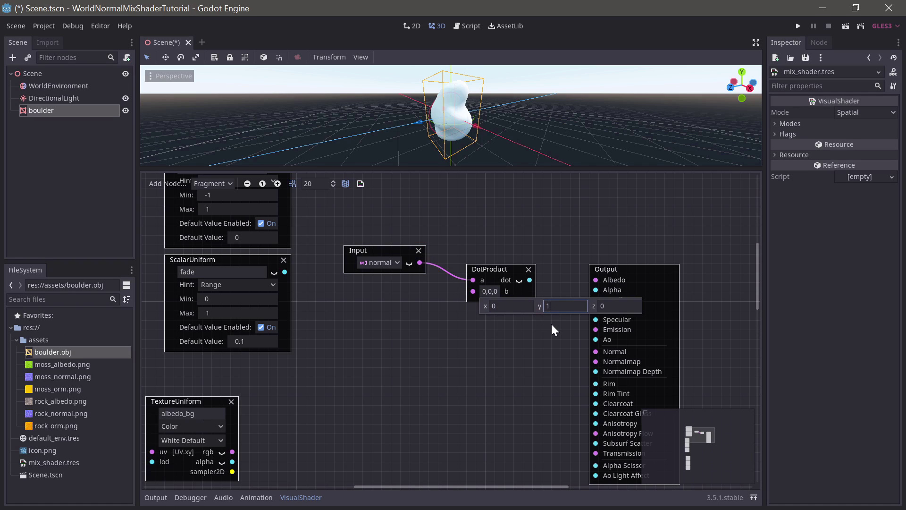
left_click(516, 312)
left_click_drag(508, 269, 592, 279)
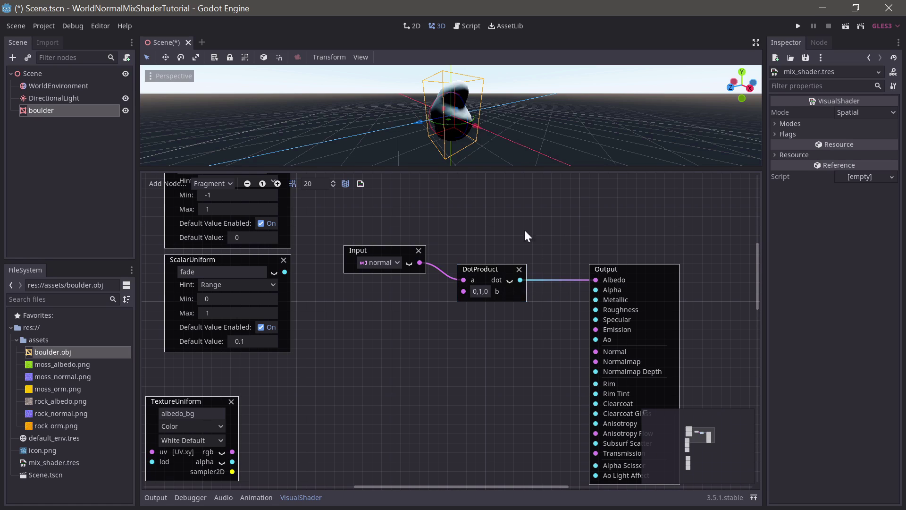
middle_click_drag(557, 120, 526, 118)
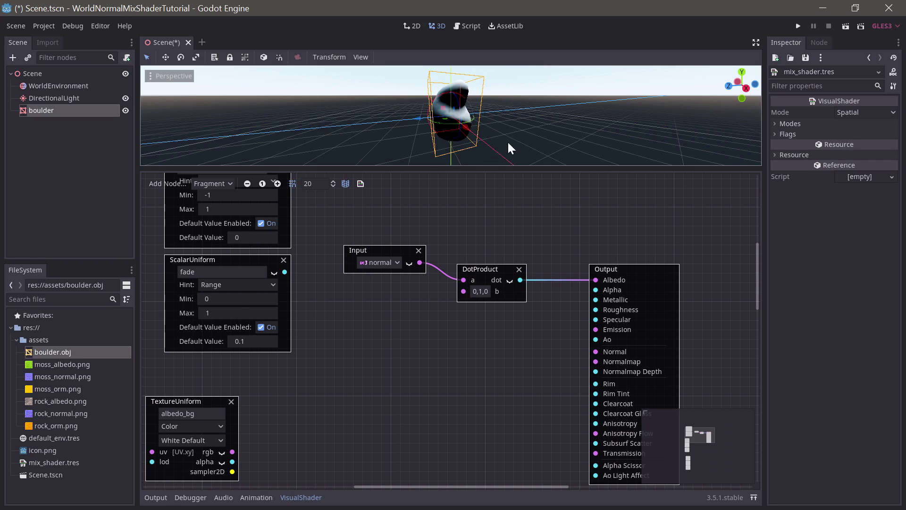
mouse_move(548, 95)
middle_mouse_down()
mouse_move(555, 126)
mouse_move(550, 92)
mouse_move(534, 161)
mouse_move(537, 66)
mouse_move(534, 98)
mouse_move(574, 101)
mouse_move(554, 105)
middle_mouse_up()
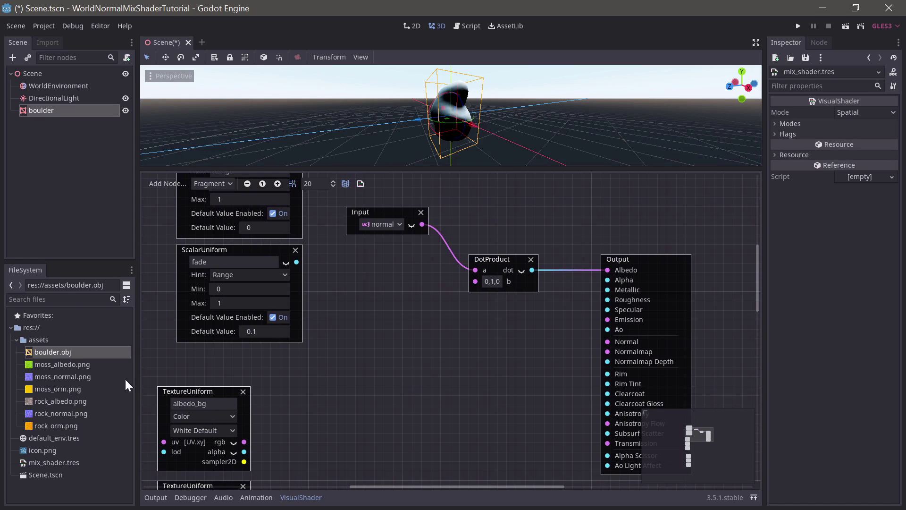
Step: Switch to the browser's Spatial shaders documentation and check which space NORMAL uses among the fragment built-ins, comparing it with the Godot graph
key("alt+Tab")
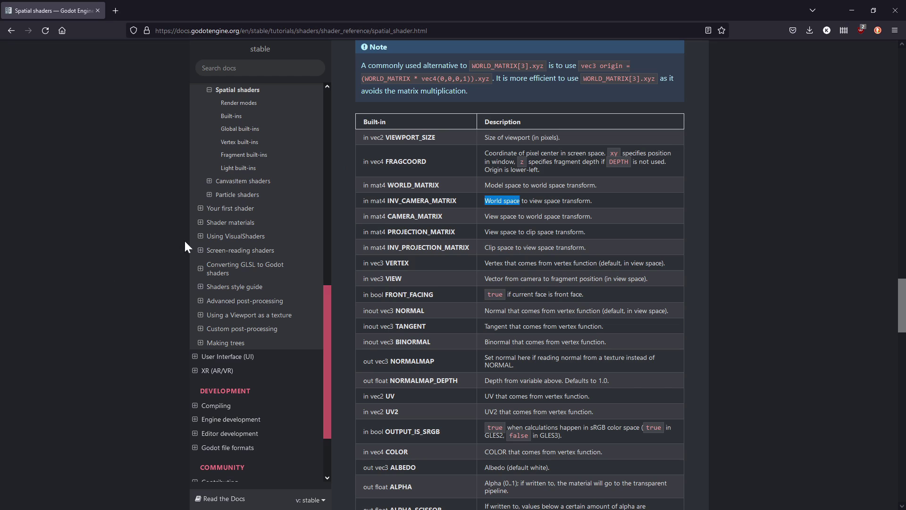
scroll(454, 140, "up", 6)
scroll(453, 159, "down", 2)
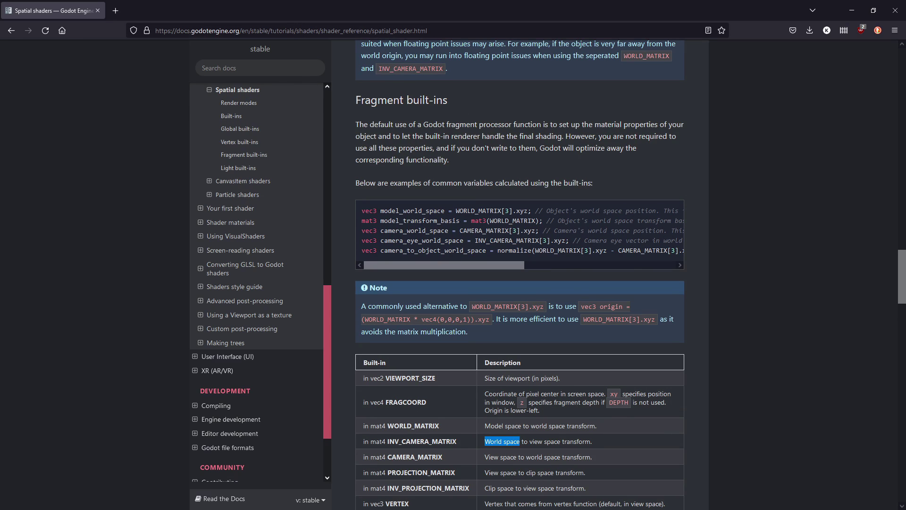
left_click_drag(364, 100, 433, 99)
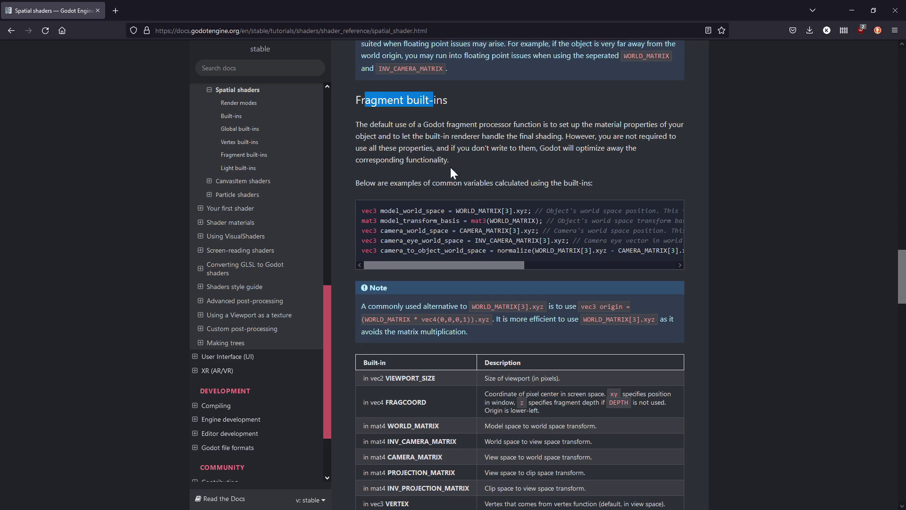
scroll(451, 172, "down", 2)
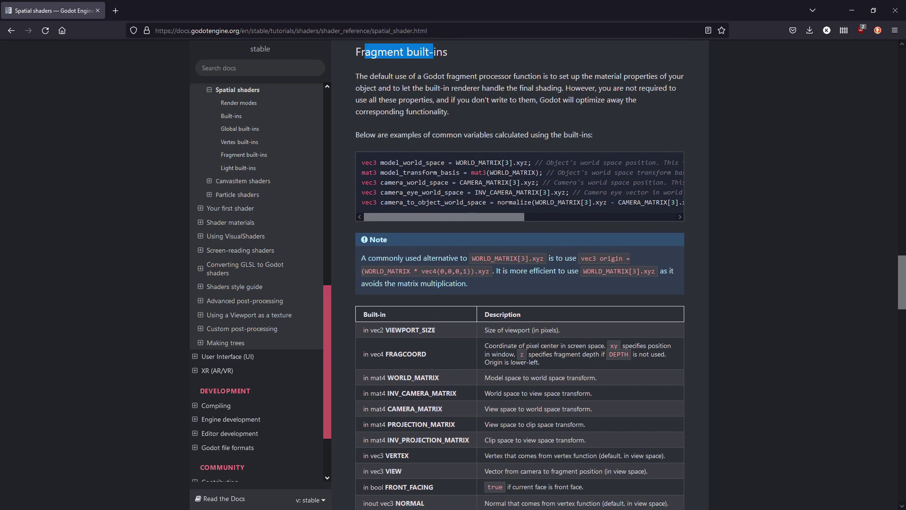
scroll(444, 276, "down", 5)
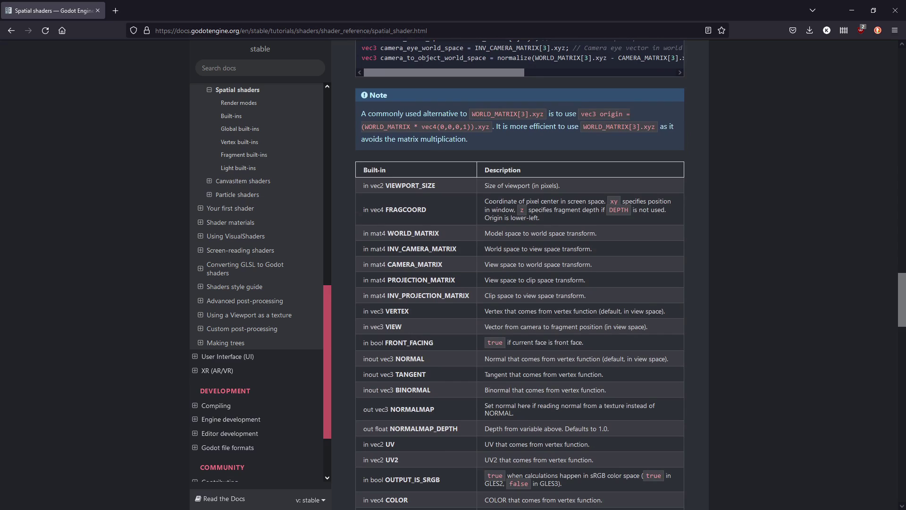
double_click(410, 358)
left_click_drag(634, 359, 667, 358)
key("alt+Tab")
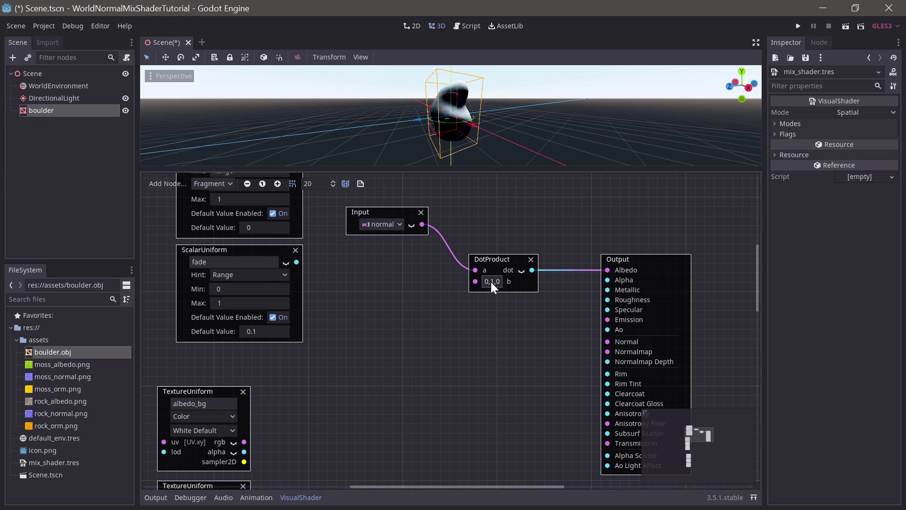
key("alt+Tab")
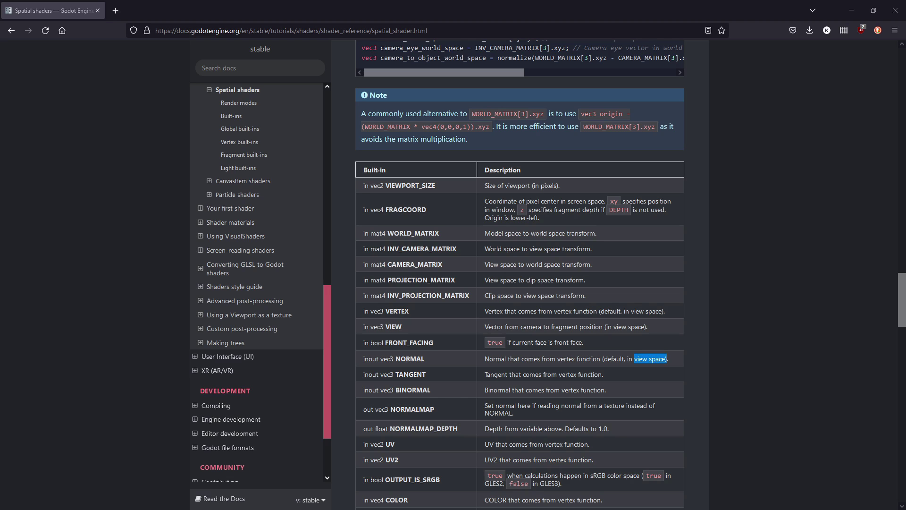
key("alt+Tab")
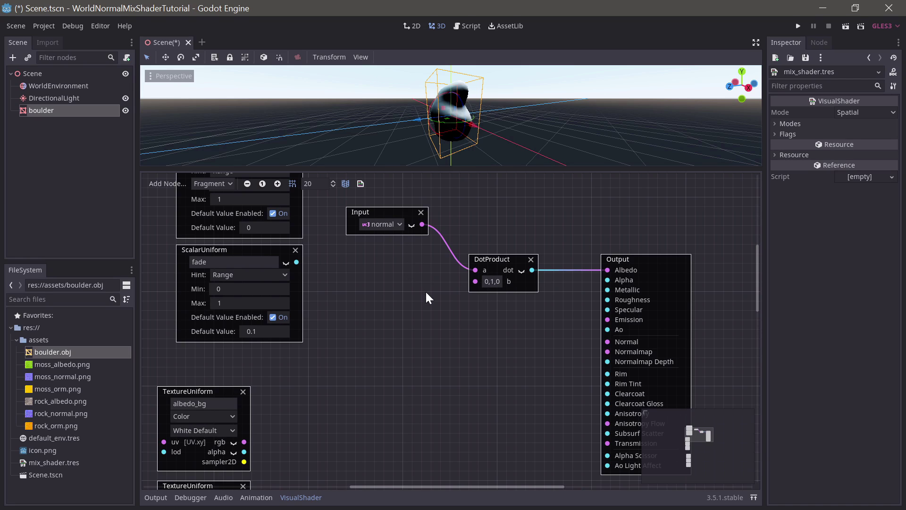
Step: Read the INV_CAMERA_MATRIX description in the browser's Spatial shaders documentation, and return to Godot
key("alt+Tab")
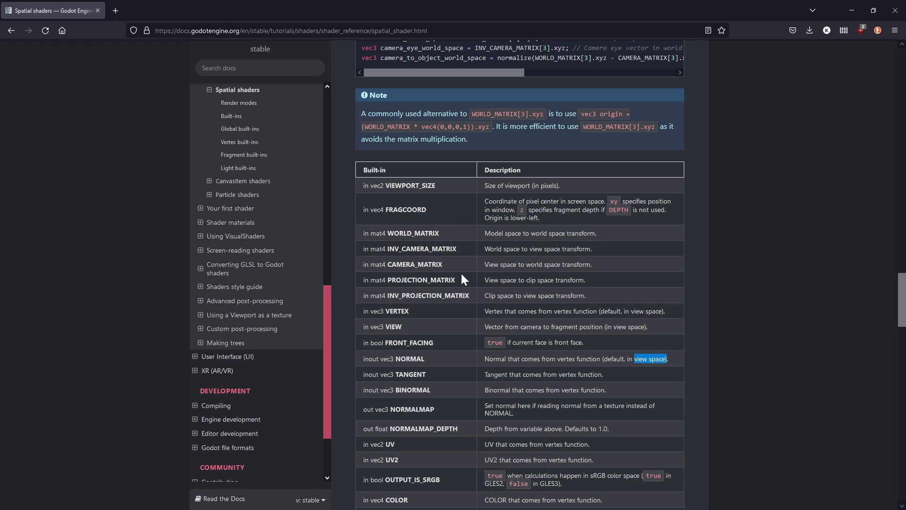
left_click(456, 249)
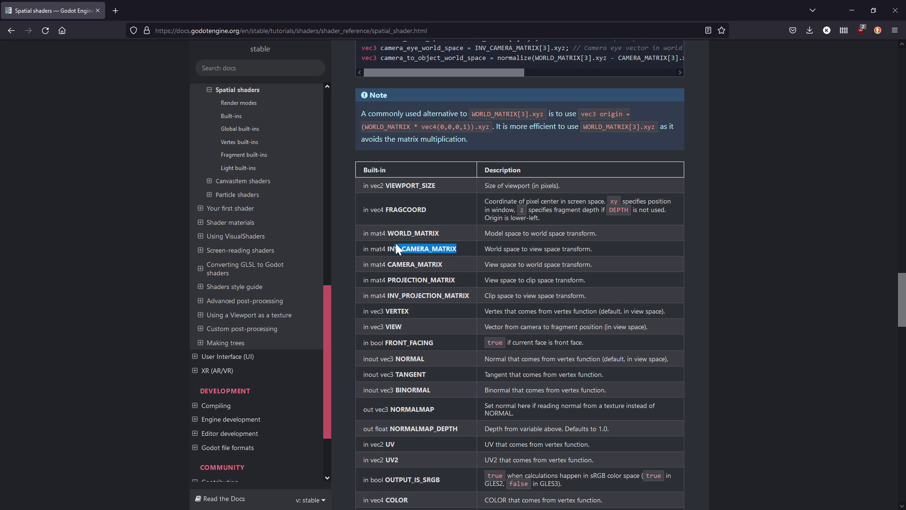
left_click_drag(396, 245, 387, 249)
left_click_drag(485, 249, 550, 248)
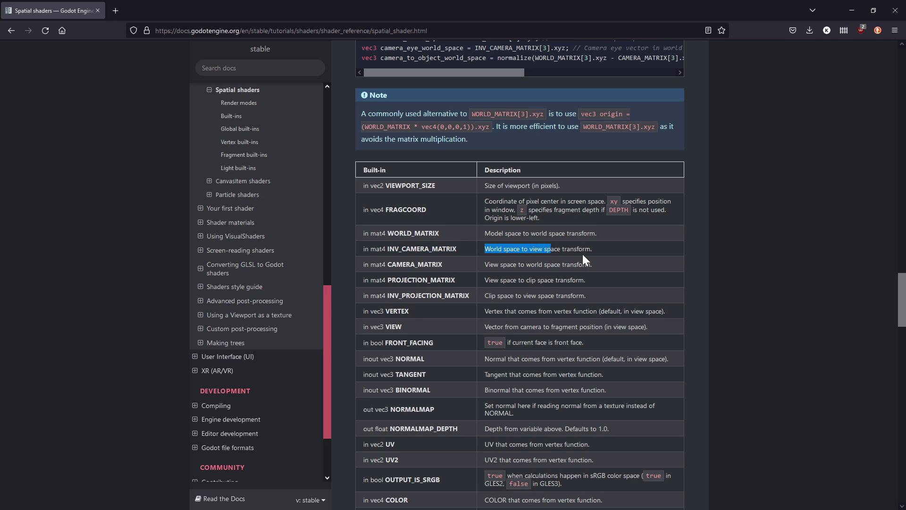
key("alt+Tab")
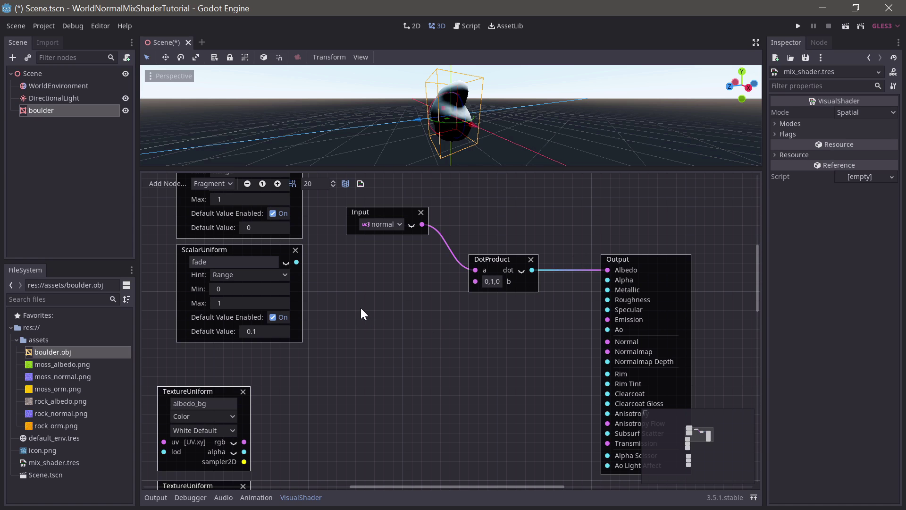
Step: Add a TransformVectorMult node and place it below the DotProduct node
right_click(346, 322)
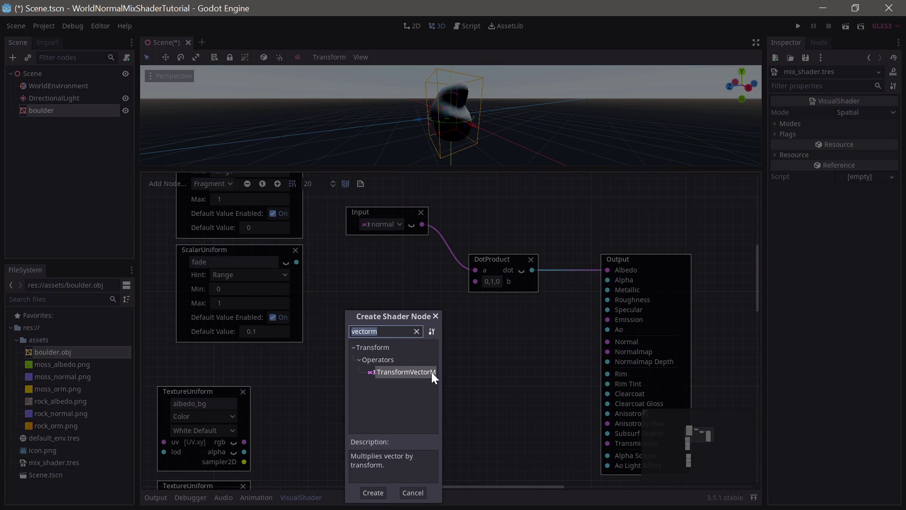
double_click(419, 371)
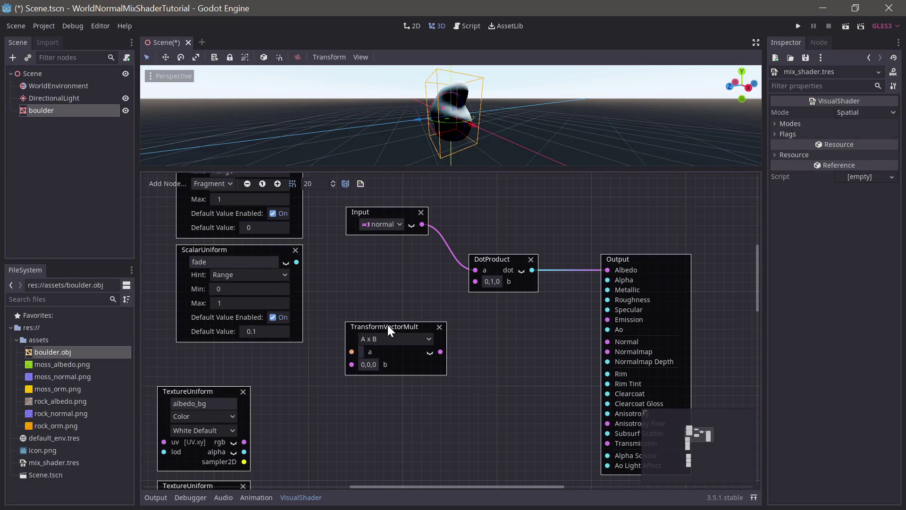
left_click_drag(387, 325, 454, 333)
middle_click_drag(359, 335, 360, 314)
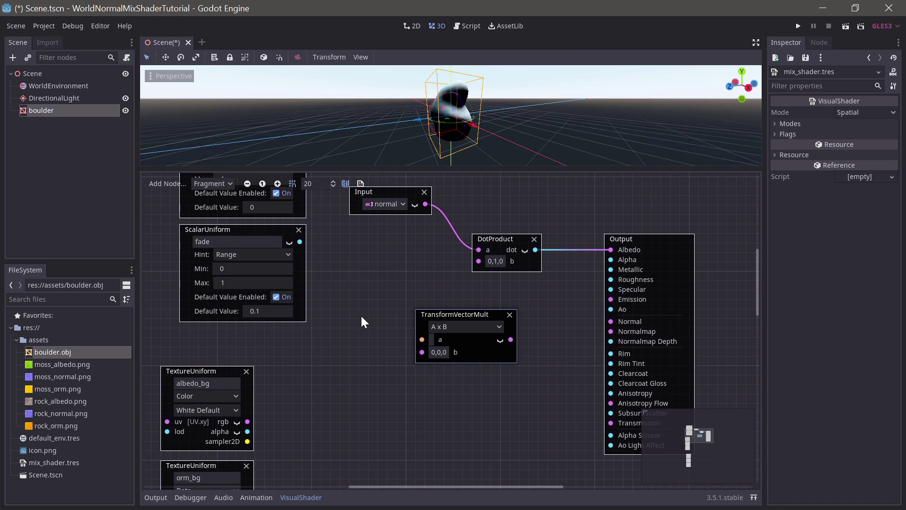
Step: Add an InvCamera input node and connect it to the TransformVectorMult's a input
right_click(332, 304)
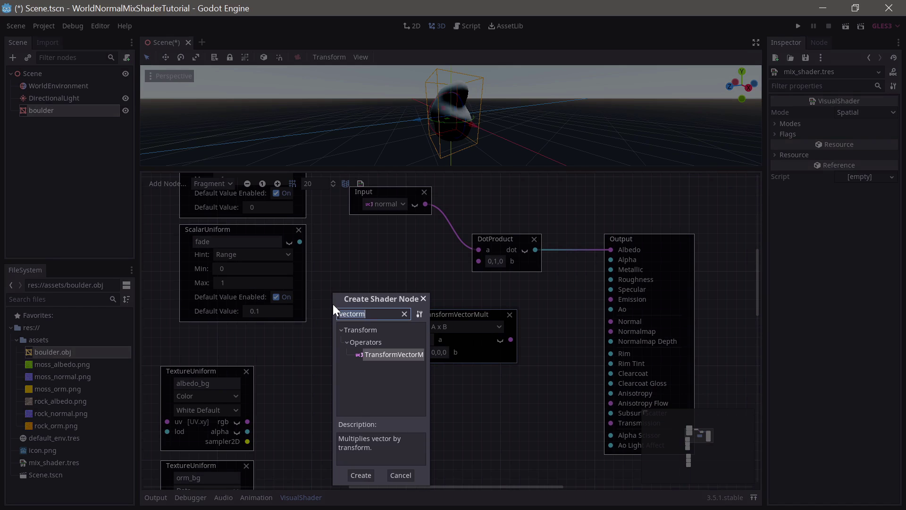
type("inv")
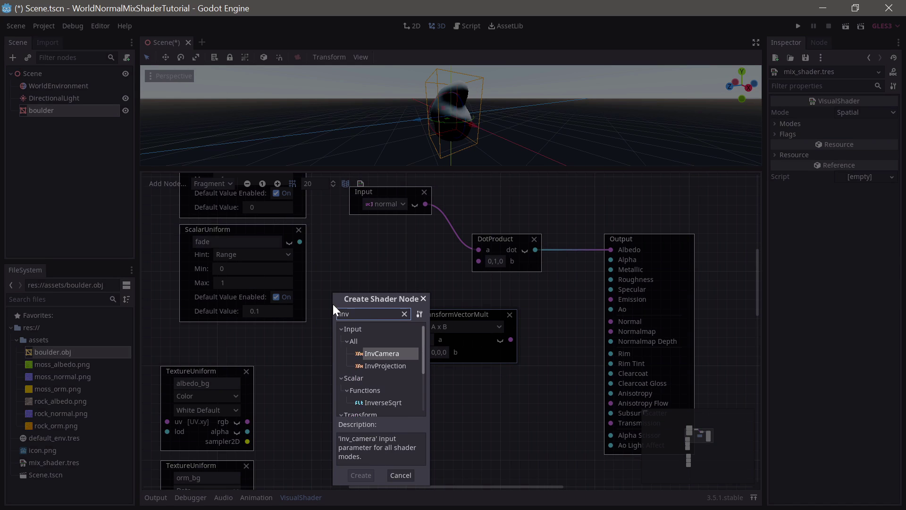
double_click(395, 353)
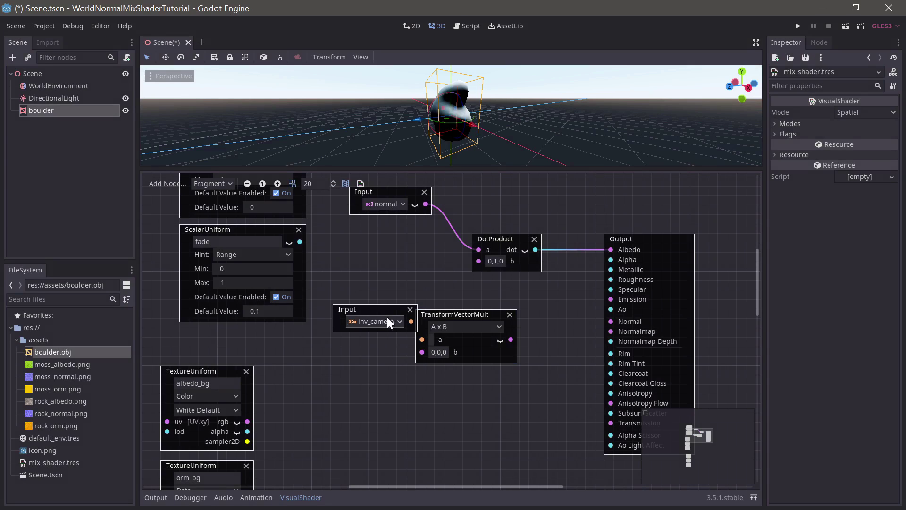
left_click_drag(387, 318, 422, 339)
Step: Set the TransformVectorMult's b vector to 0,1,0
left_click(439, 349)
key("Tab")
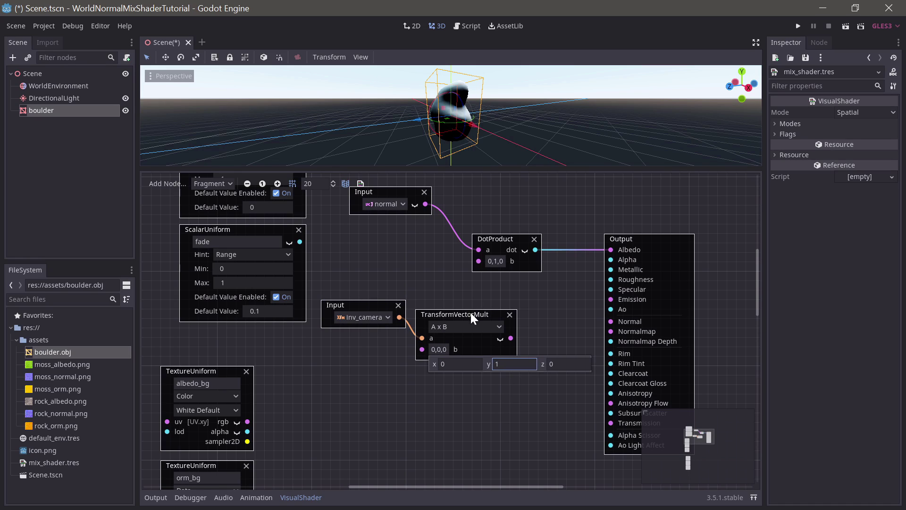
key("Return")
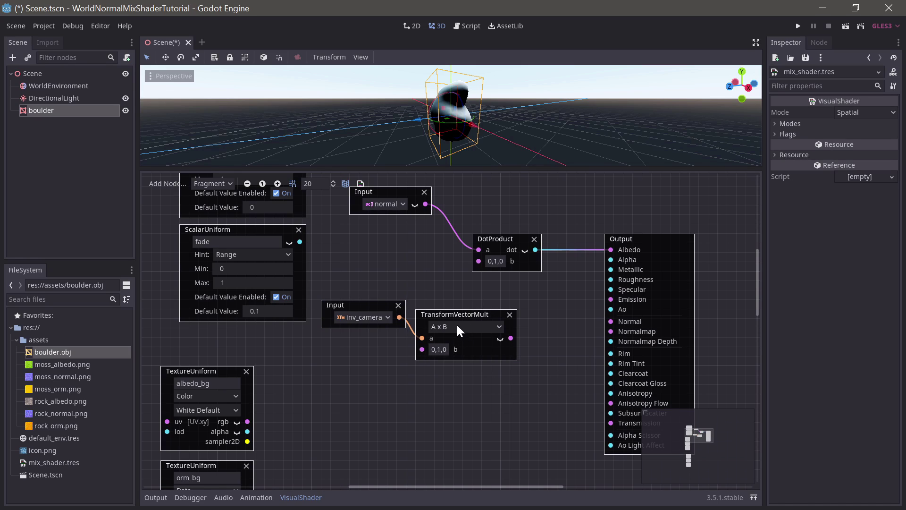
Step: Set the TransformVectorMult operation to A x B (3x3) and connect its output to the DotProduct's b input
left_click(457, 327)
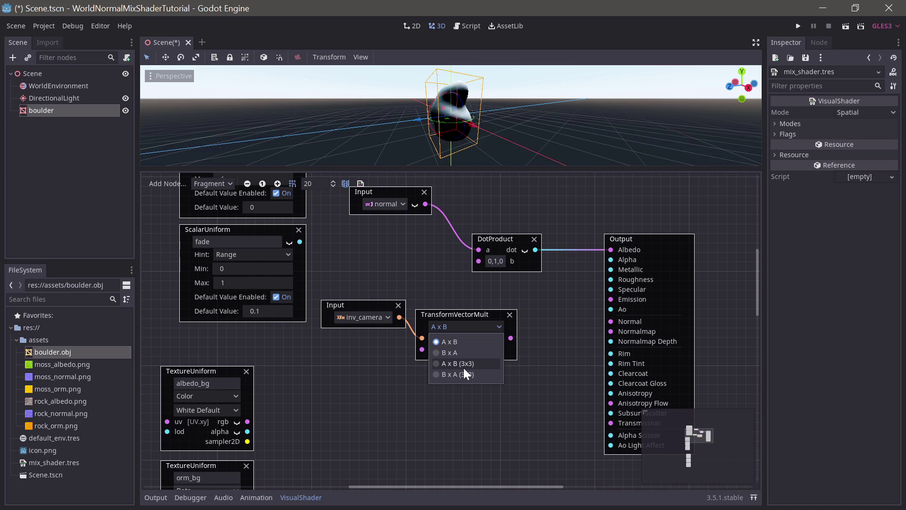
left_click(462, 364)
left_click(463, 326)
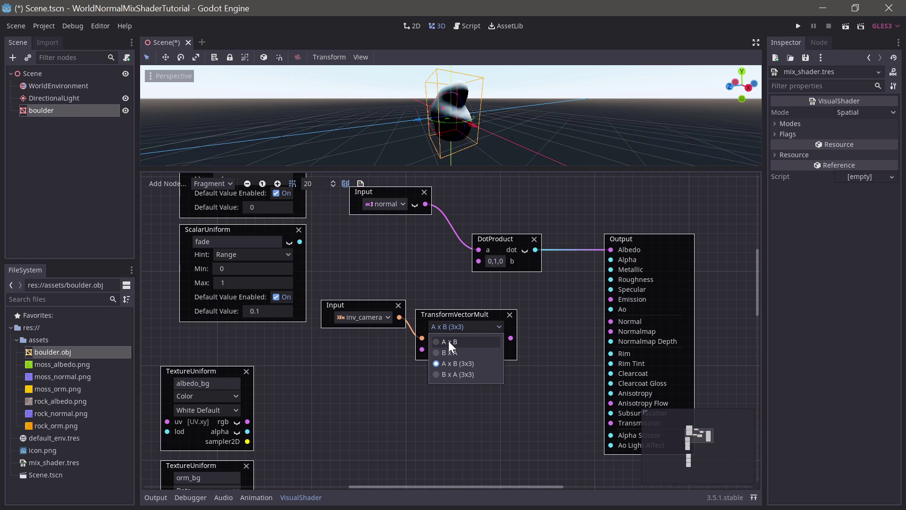
left_click(464, 363)
left_click_drag(510, 338, 479, 262)
middle_click_drag(525, 72, 452, 140)
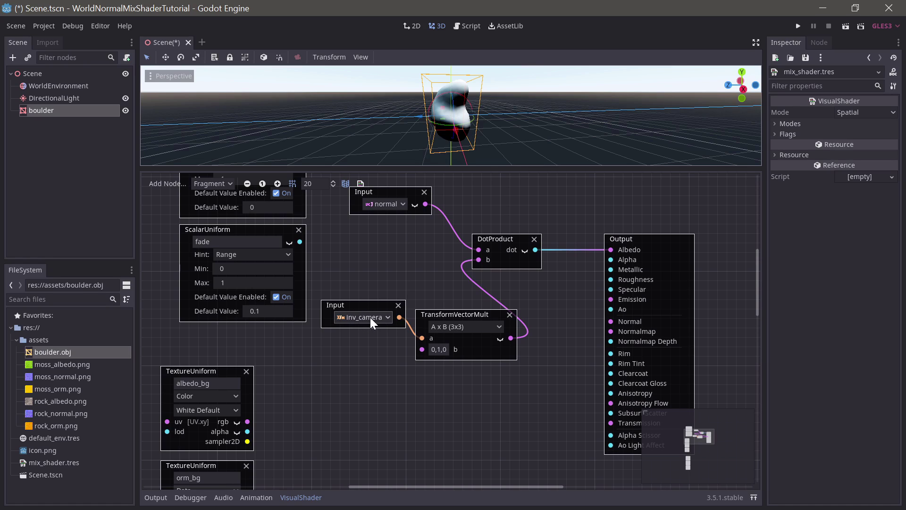
Step: Add a scalar SmoothStep node between the DotProduct and Output nodes, and connect the dot output to its x input
middle_click_drag(667, 225, 588, 269)
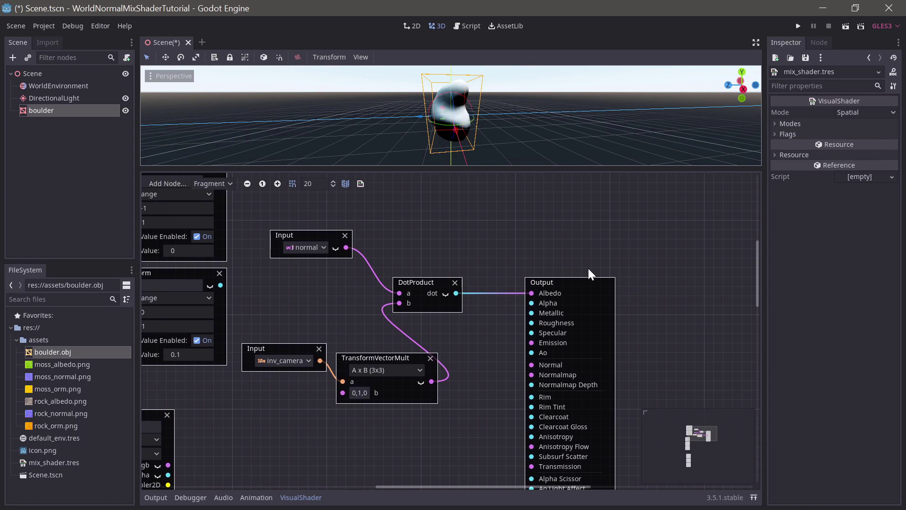
left_click_drag(560, 284, 619, 282)
middle_click_drag(537, 236, 582, 310)
left_click_drag(534, 359, 564, 319)
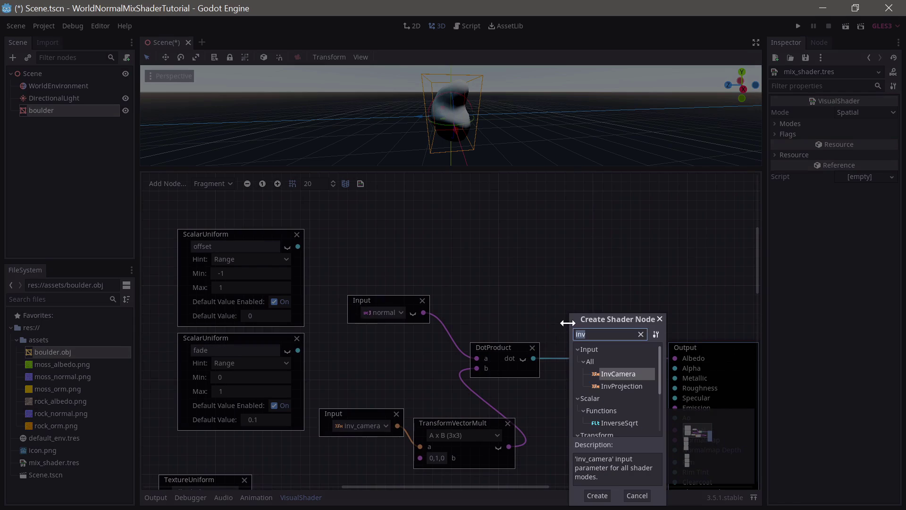
type("smoo")
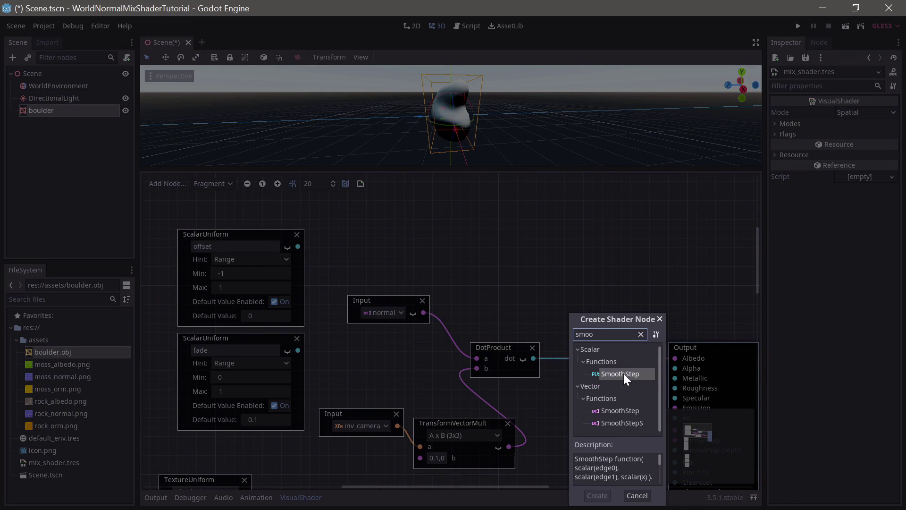
double_click(622, 372)
left_click_drag(607, 321, 571, 320)
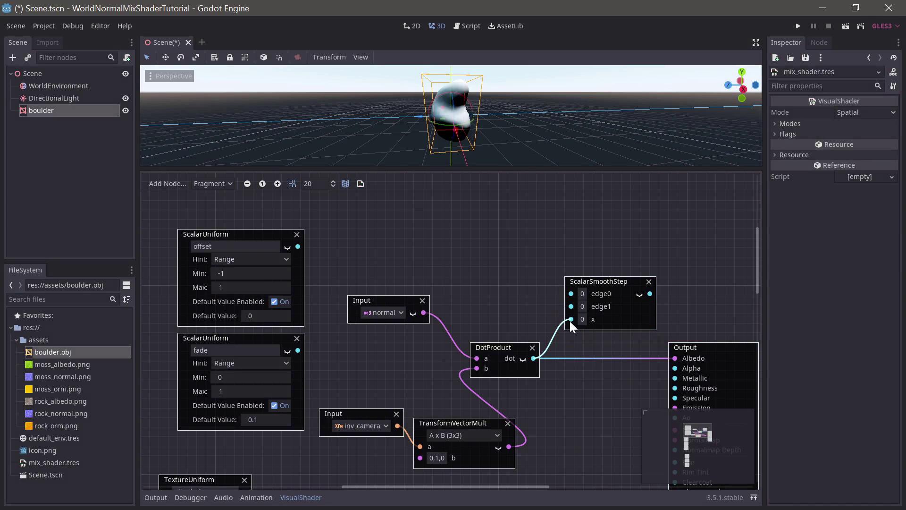
mouse_move(610, 281)
left_mouse_down()
mouse_move(622, 282)
mouse_move(607, 281)
left_mouse_up()
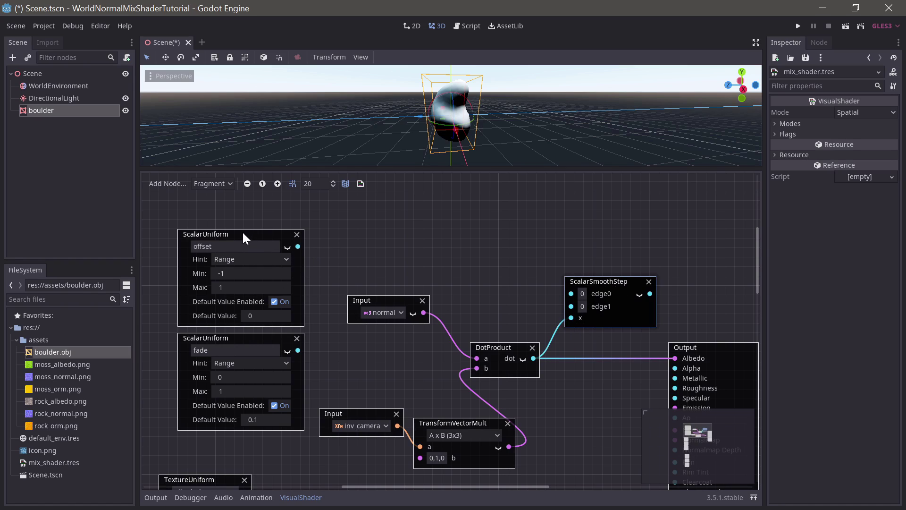
Step: Add a scalar Add node with offset as a and fade as b, and connect its result to the SmoothStep's edge1 input
left_click_drag(244, 236, 229, 215)
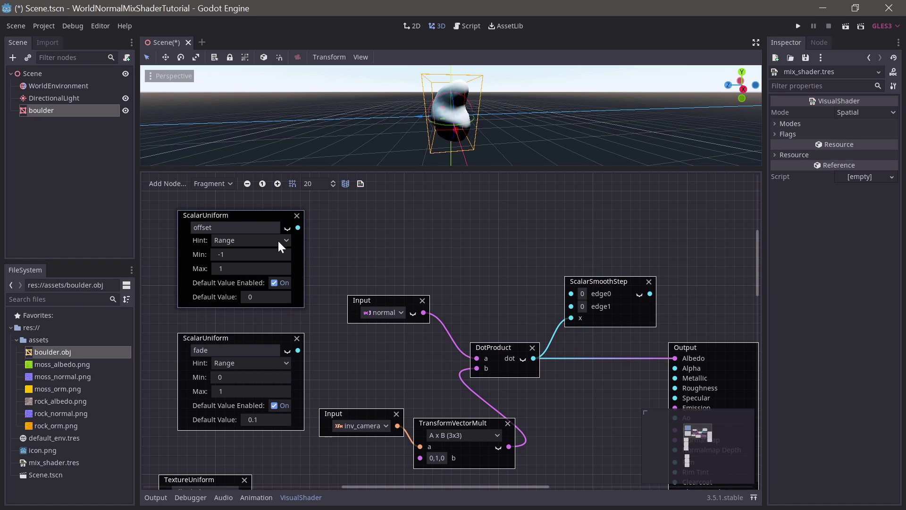
left_click_drag(343, 224, 344, 225)
type("add")
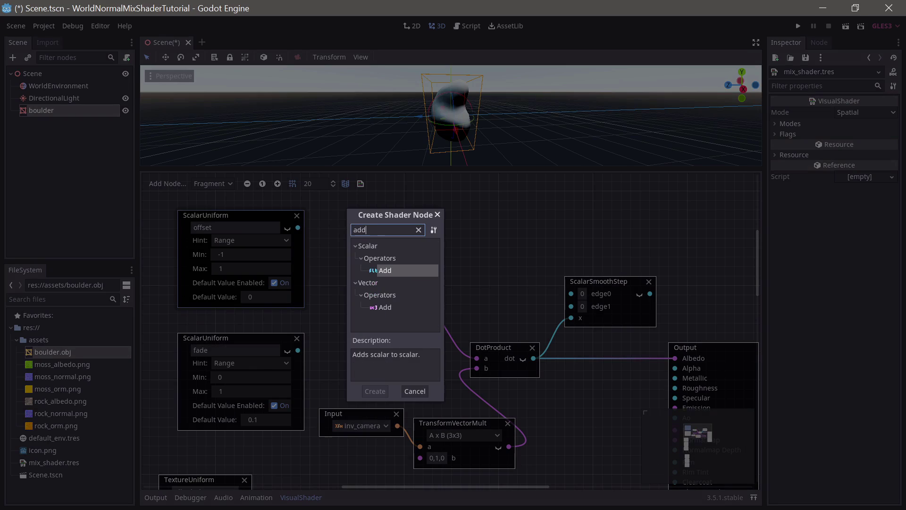
double_click(385, 270)
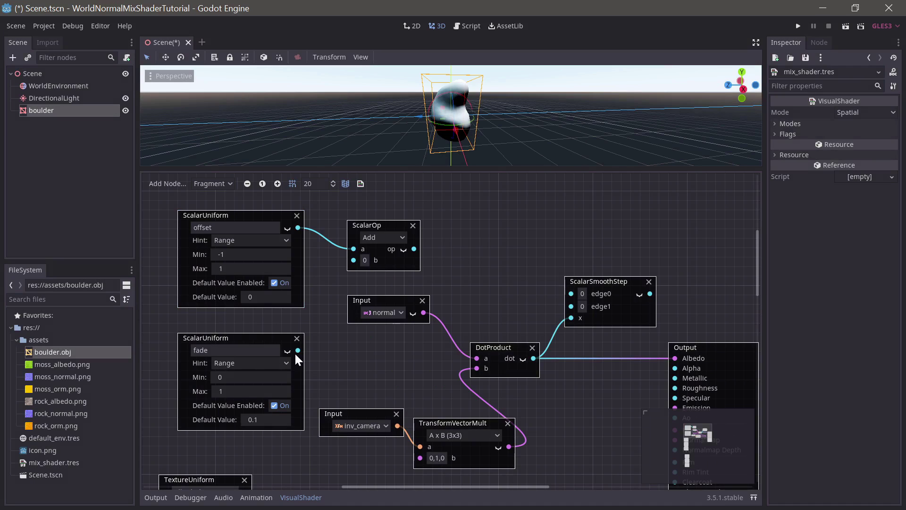
left_click_drag(298, 350, 354, 259)
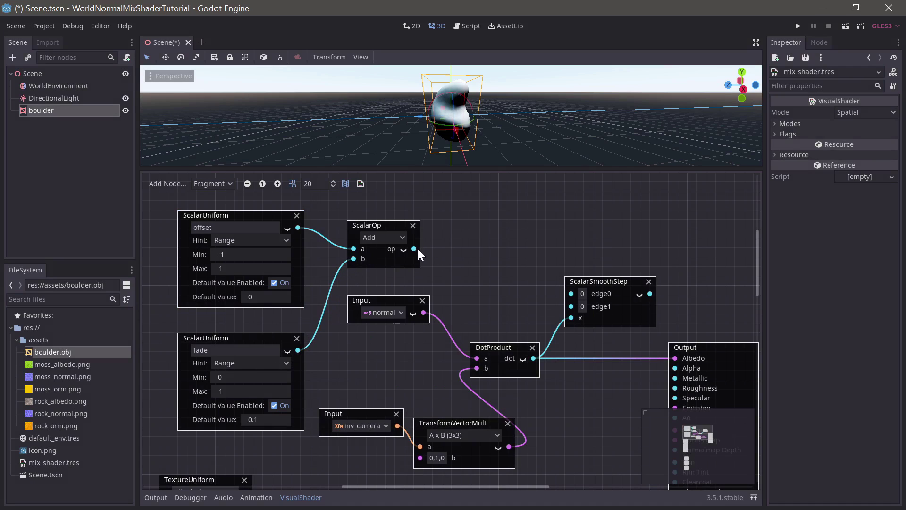
left_click_drag(415, 249, 572, 306)
Step: Add a scalar Subtract node below the Add node with offset as a and fade as b, and connect its result to edge0
left_click_drag(389, 307, 398, 363)
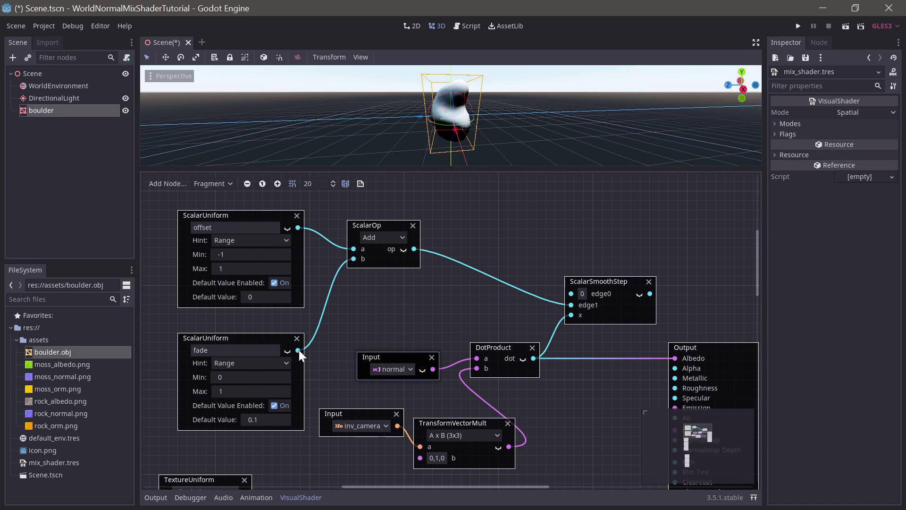
left_click_drag(299, 350, 358, 296)
type("s")
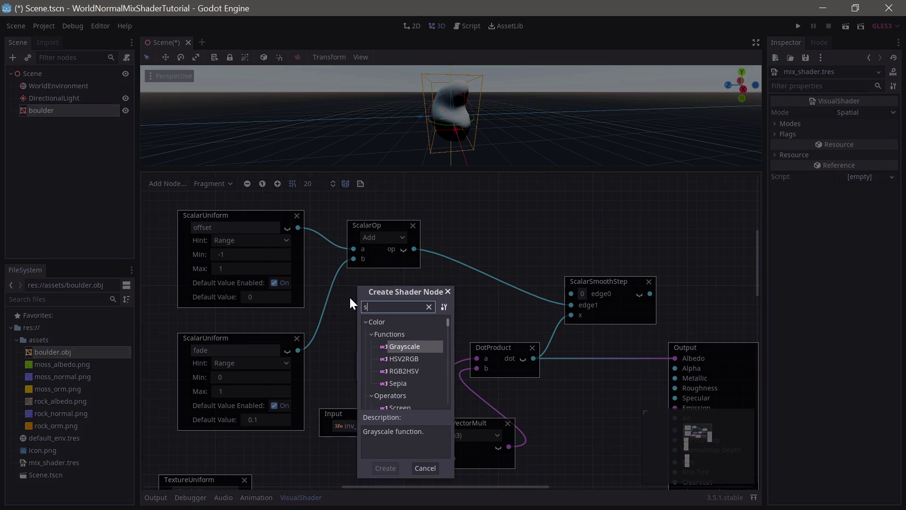
type("ub")
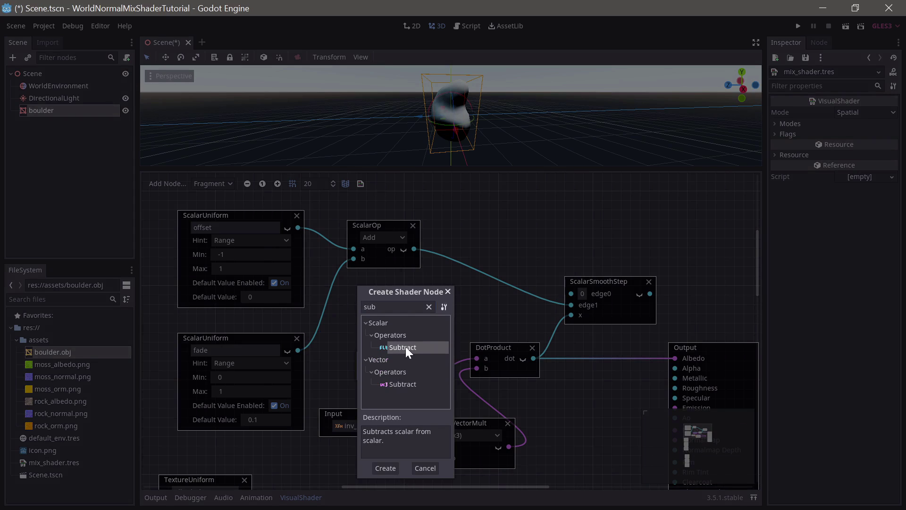
double_click(405, 347)
left_click_drag(389, 290, 376, 276)
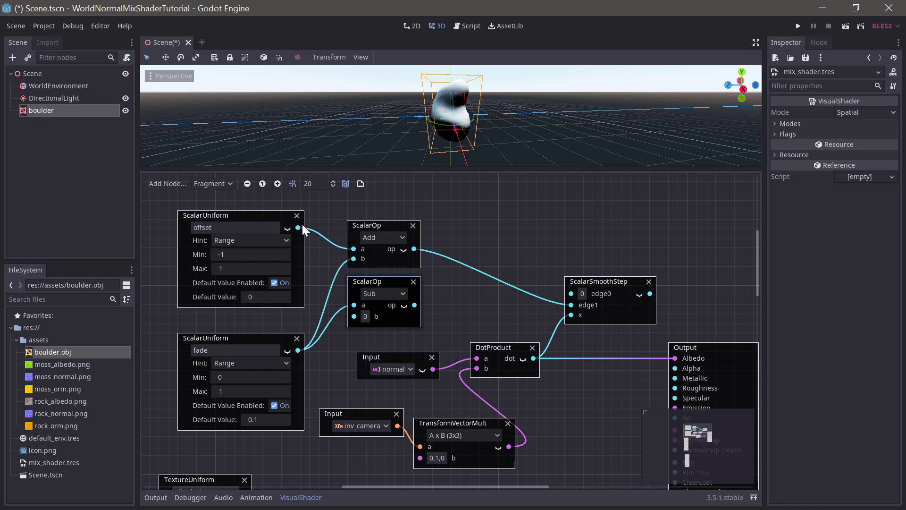
left_click_drag(354, 305, 353, 318)
left_click_drag(298, 227, 323, 258)
left_click_drag(353, 308, 354, 306)
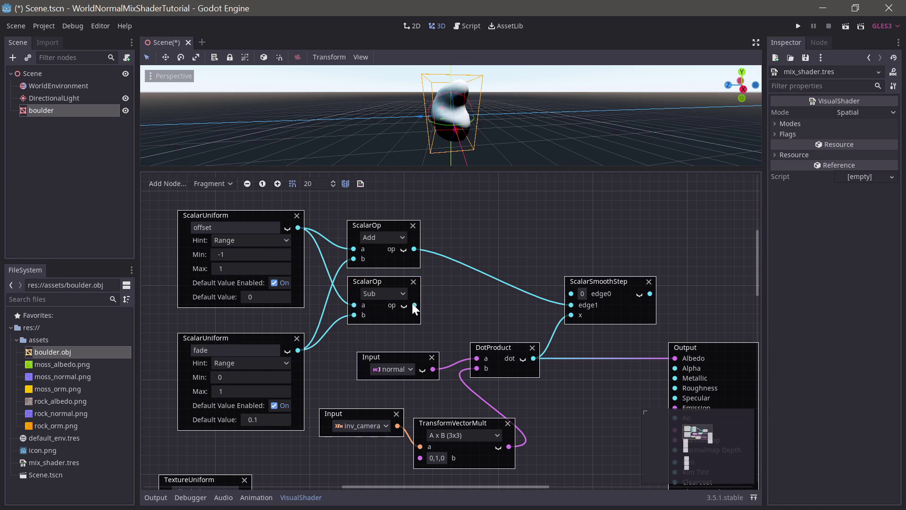
left_click_drag(414, 305, 571, 294)
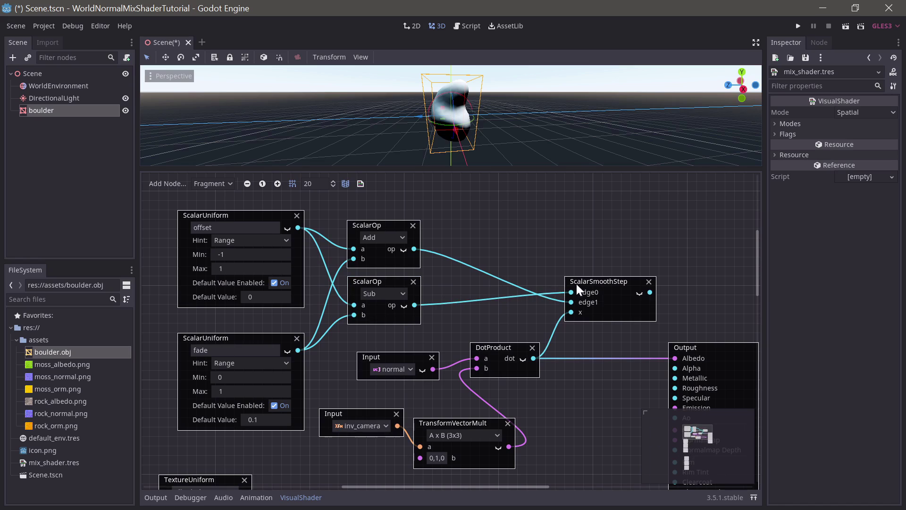
Step: Connect the ScalarSmoothStep output to the Output node's Albedo in place of the DotProduct
middle_click_drag(519, 259, 557, 271)
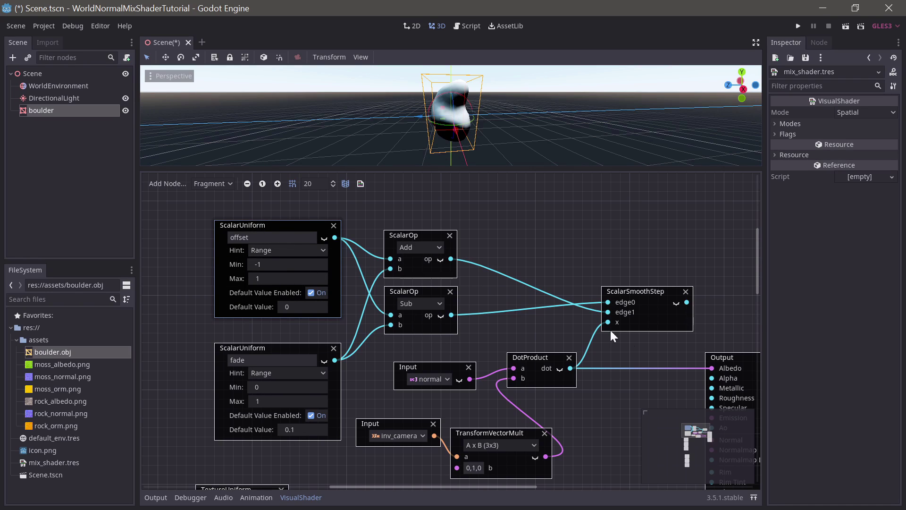
middle_click_drag(594, 205, 496, 202)
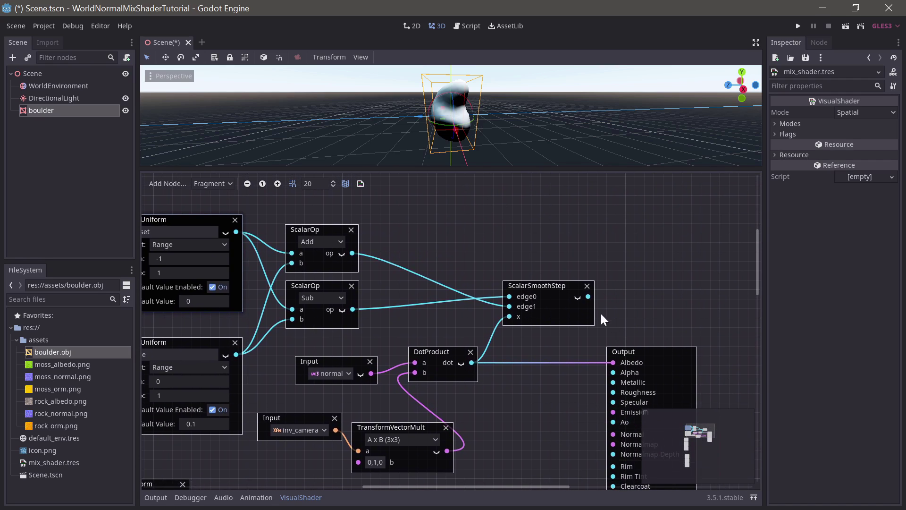
left_click_drag(614, 366, 614, 362)
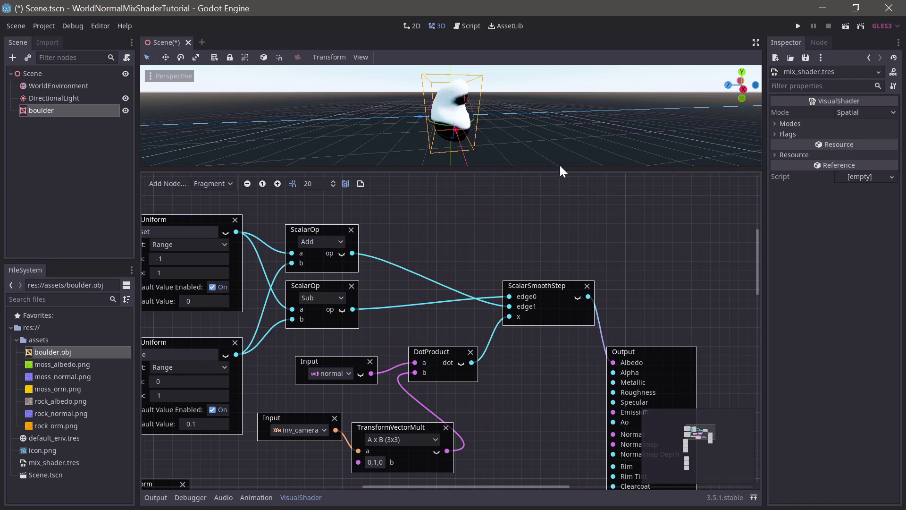
middle_click_drag(564, 160, 236, 156)
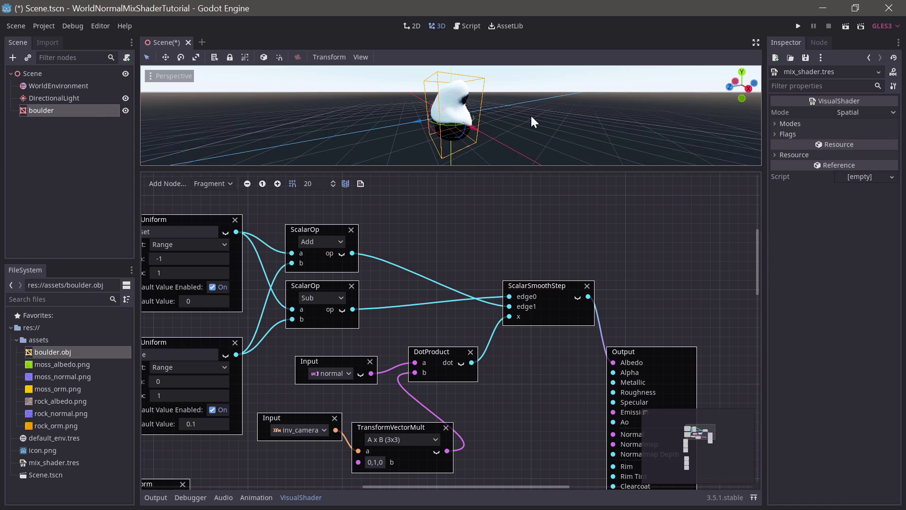
Step: Open the shader parameters of the boulder's override material and adjust the offset and fade to test the mask
left_click(63, 111)
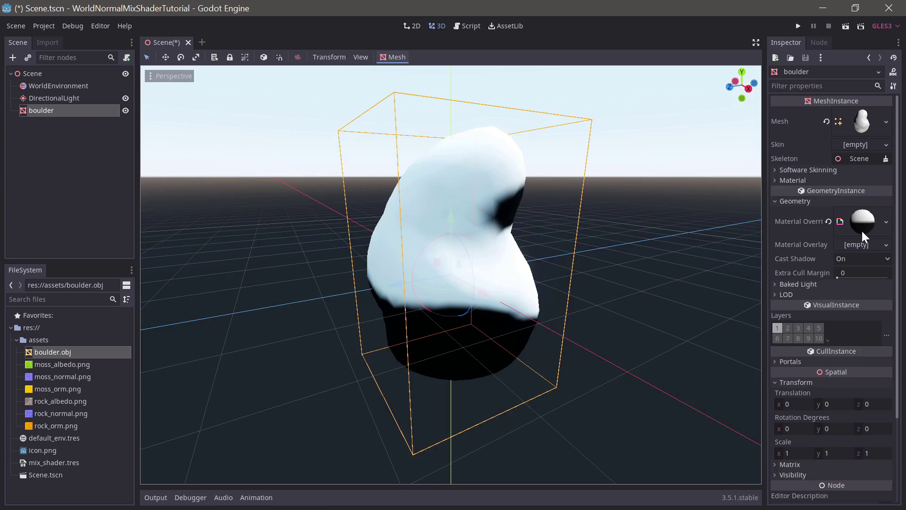
left_click(859, 225)
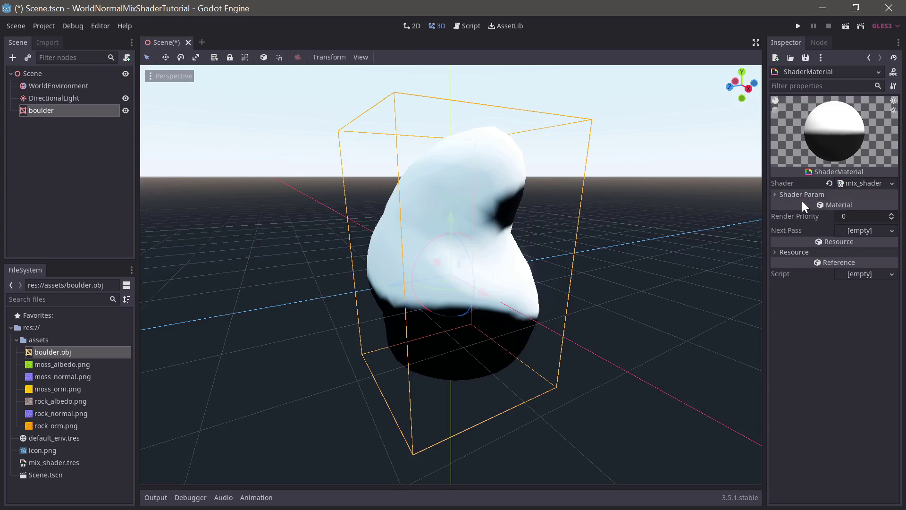
left_click(797, 195)
mouse_move(866, 209)
left_mouse_down()
mouse_move(880, 211)
mouse_move(834, 224)
mouse_move(845, 224)
left_mouse_up()
middle_click_drag(543, 250, 609, 258)
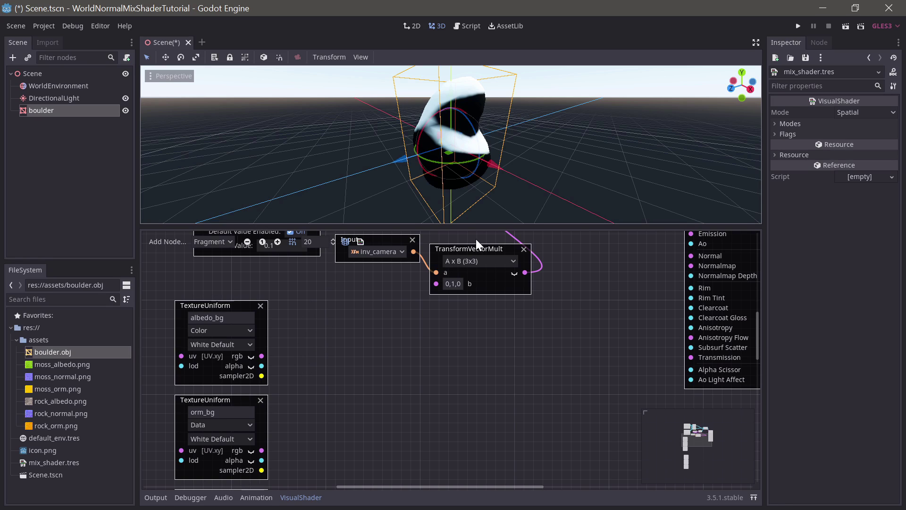
Step: Add a vector MixS node and place it beside the albedo_bg texture node
middle_click_drag(266, 364, 283, 344)
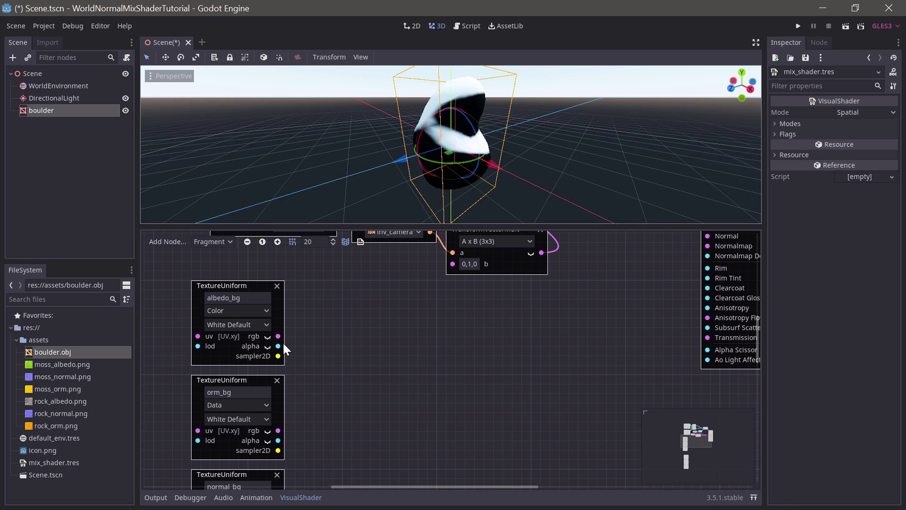
left_click_drag(278, 336, 348, 340)
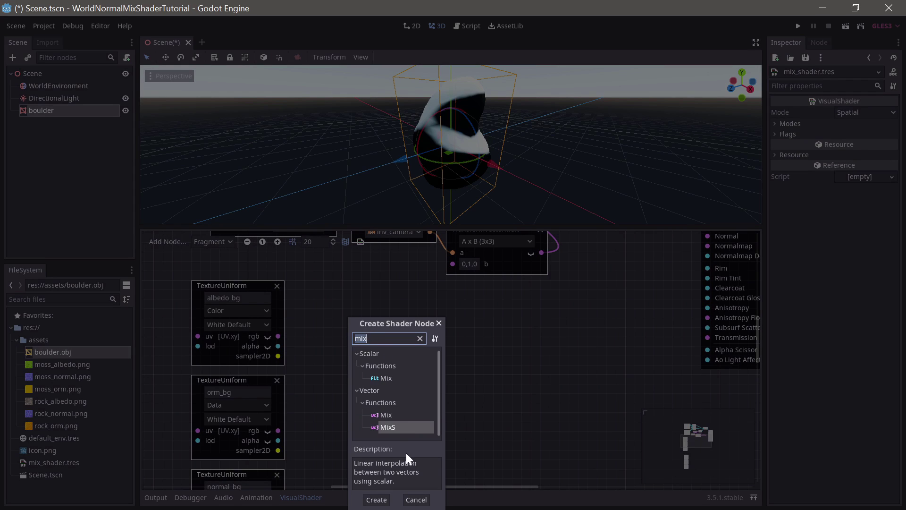
double_click(405, 427)
left_click_drag(392, 340, 395, 307)
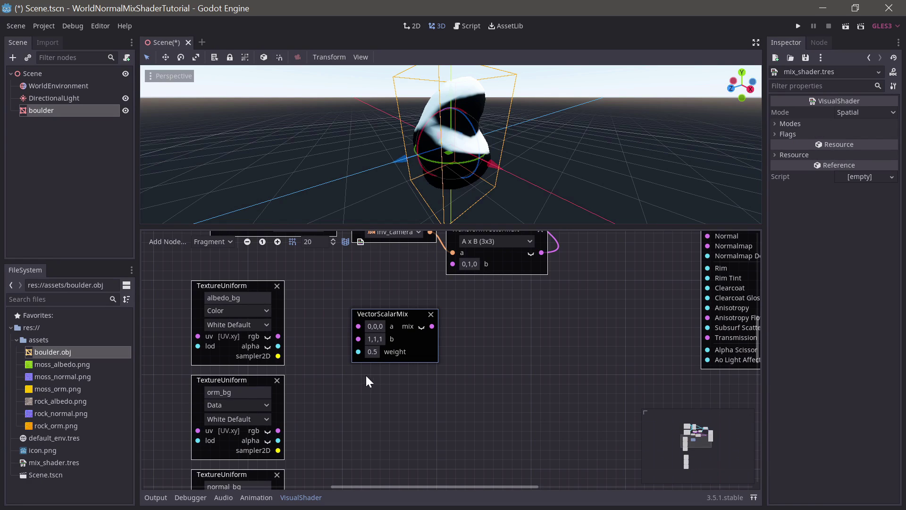
left_click_drag(406, 313, 425, 332)
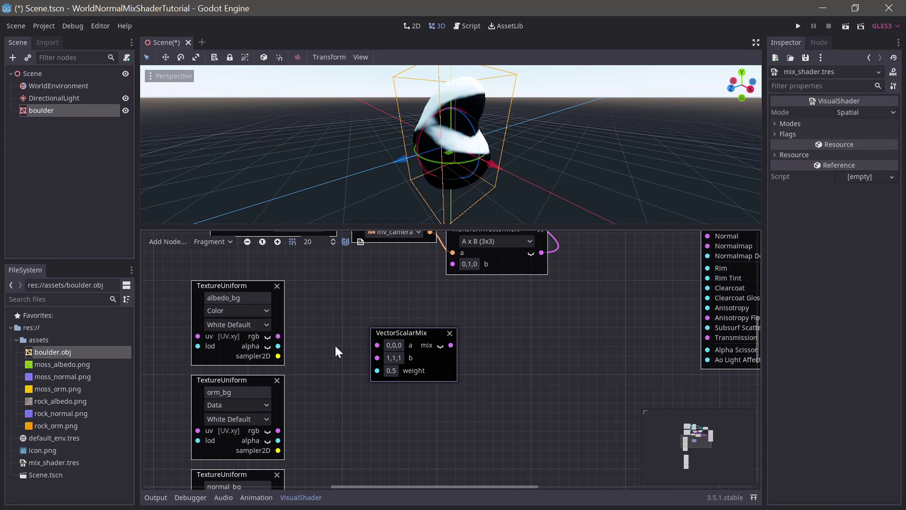
Step: Connect the ScalarSmoothStep output to the VectorScalarMix's weight input
scroll(483, 293, "down", 3, "ctrl")
scroll(463, 319, "up", 1, "ctrl")
scroll(405, 408, "down", 2, "ctrl")
scroll(568, 245, "up", 2, "ctrl")
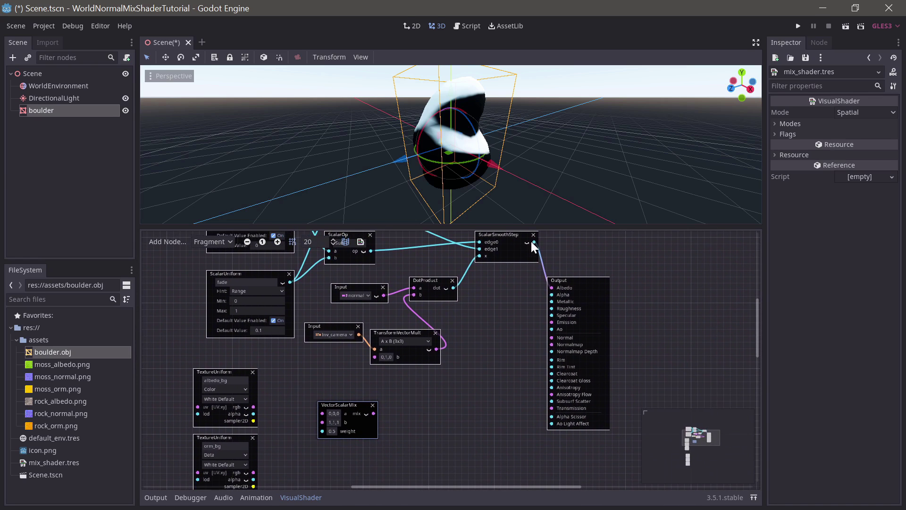
left_click_drag(533, 242, 315, 438)
middle_click_drag(345, 449, 389, 364)
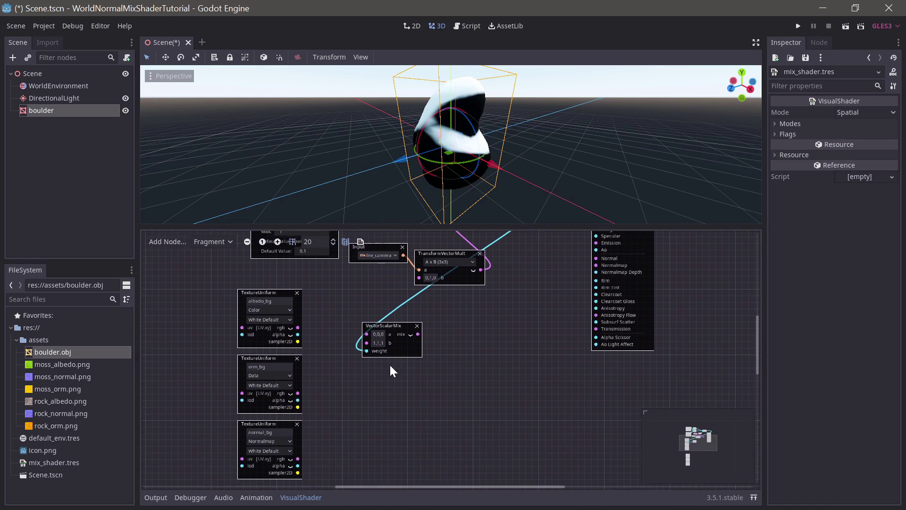
Step: Connect the albedo_bg rgb output to the VectorScalarMix's a input and the albedo_fg rgb output to its b input
scroll(370, 365, "up", 2, "ctrl")
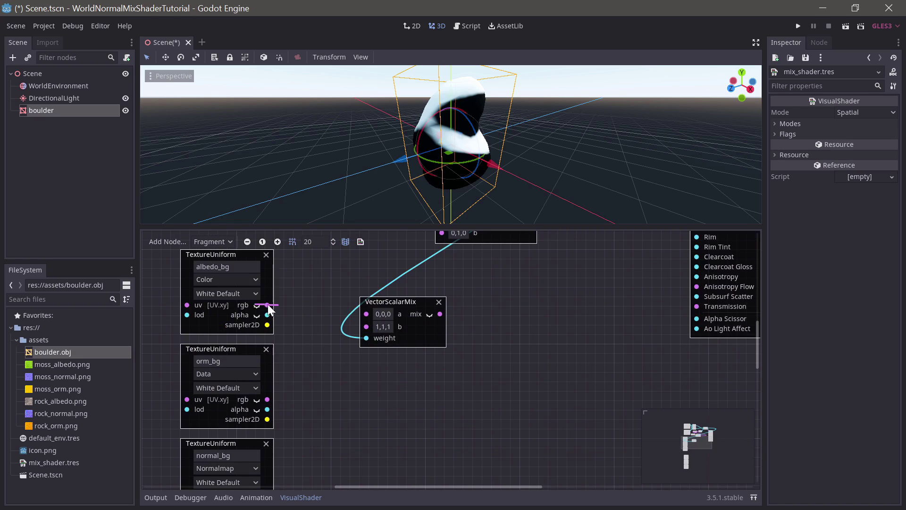
left_click_drag(269, 308, 367, 314)
scroll(353, 371, "down", 2, "ctrl")
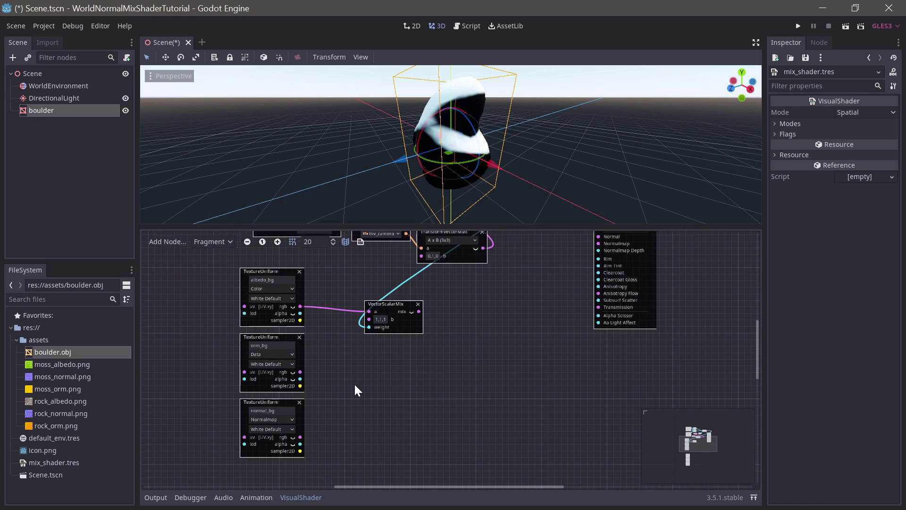
scroll(355, 390, "down", 5)
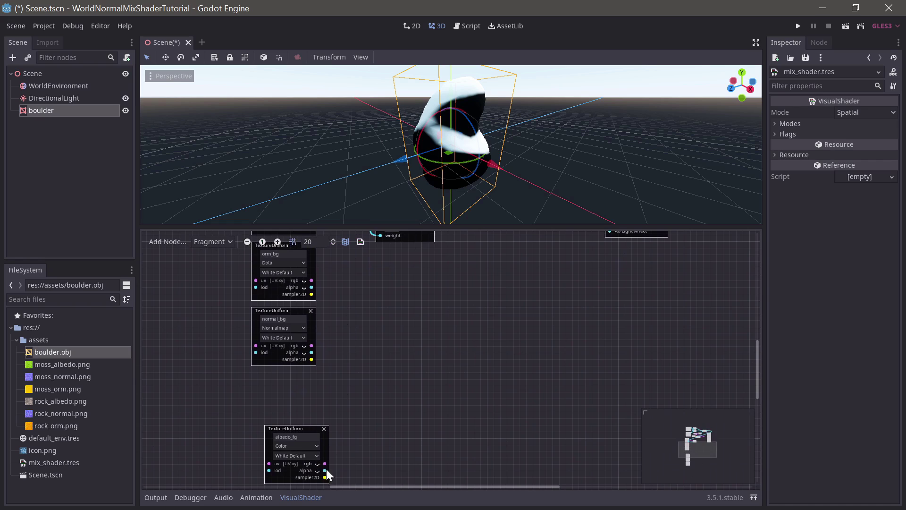
left_click_drag(325, 463, 373, 260)
scroll(364, 281, "down", 3, "ctrl")
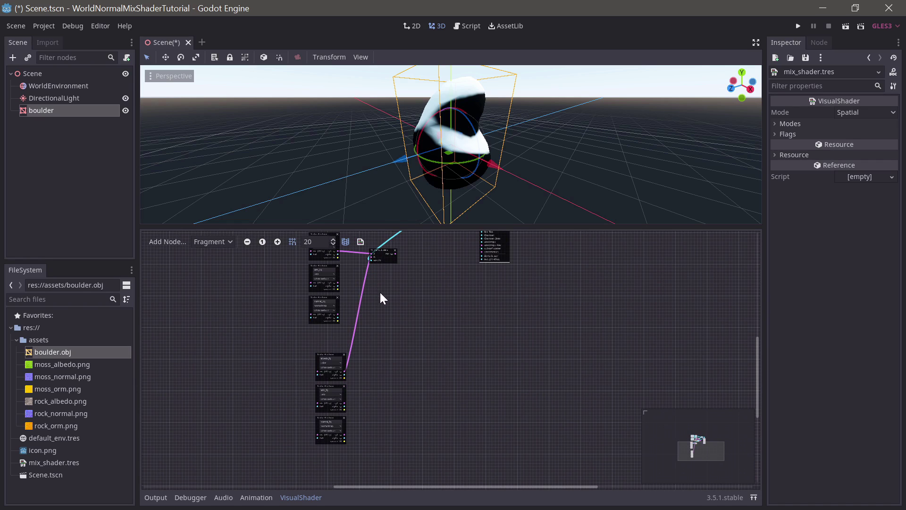
Step: Duplicate the VectorScalarMix below the original and connect the orm_bg rgb output to its a input and orm_fg rgb to its b input
scroll(380, 302, "up", 4, "ctrl")
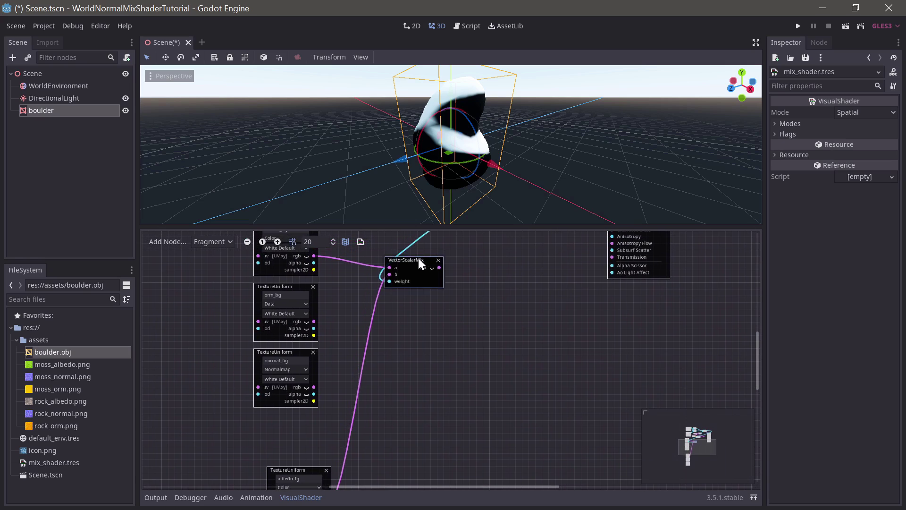
key("ctrl+d")
left_click_drag(420, 269, 418, 316)
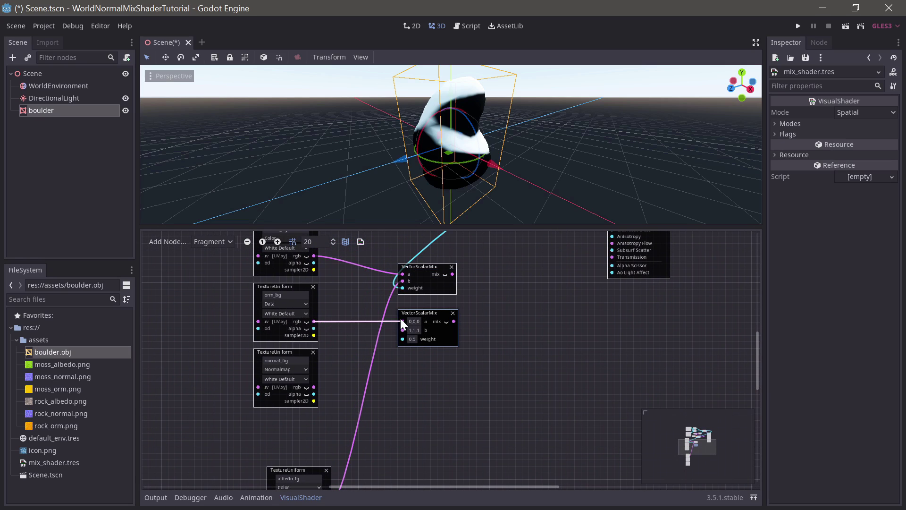
middle_click_drag(373, 418, 370, 322)
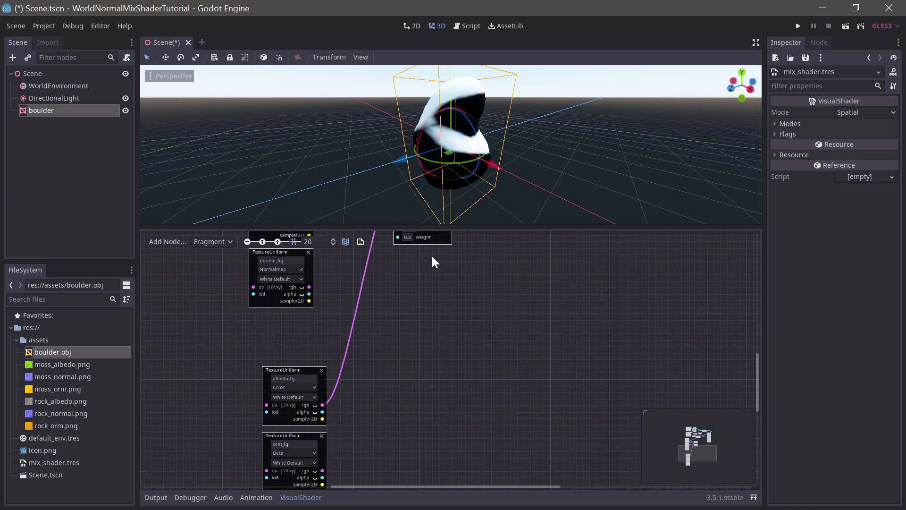
left_click_drag(434, 239, 440, 278)
left_click_drag(323, 471, 427, 330)
Step: Duplicate the ORM mix node below it and connect the normal_bg rgb output to its a input and normal_fg rgb to its b input
left_click(422, 276)
key("ctrl+d")
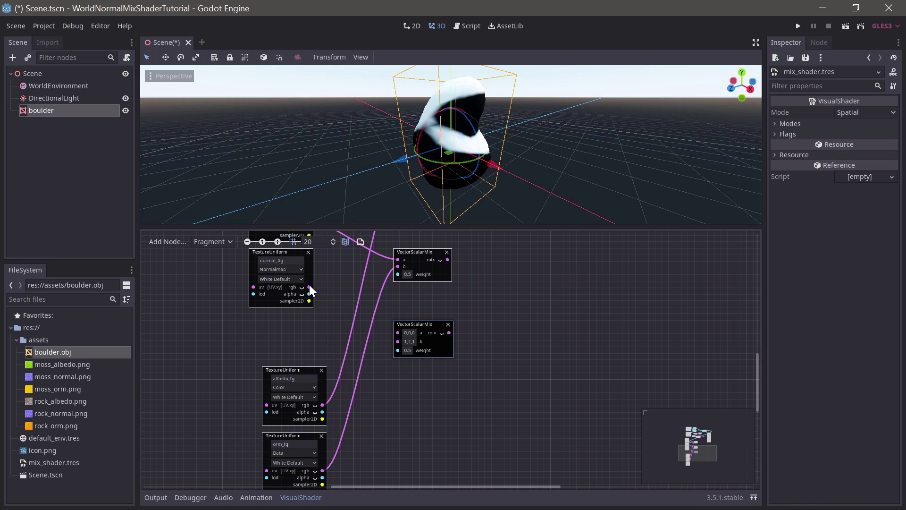
left_click_drag(309, 287, 399, 334)
scroll(362, 420, "down", 5)
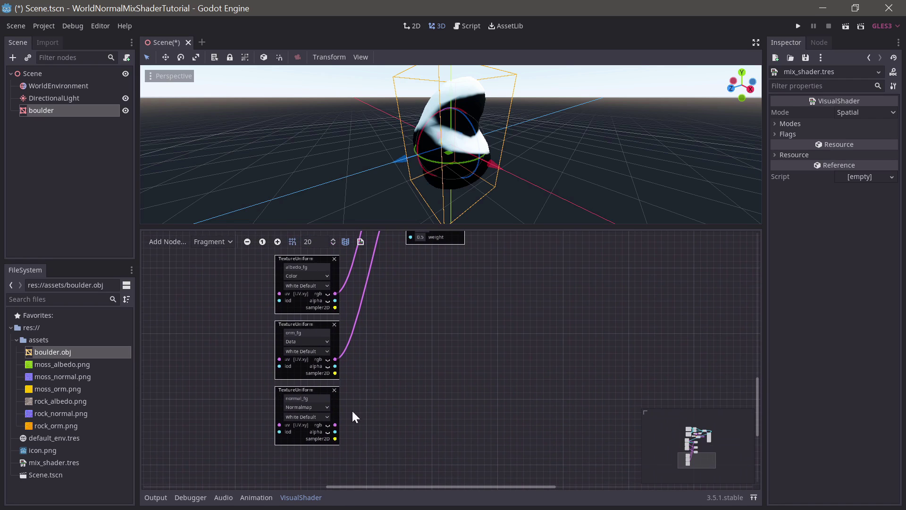
left_click_drag(335, 424, 399, 298)
left_click(457, 269)
middle_click_drag(433, 298, 424, 318)
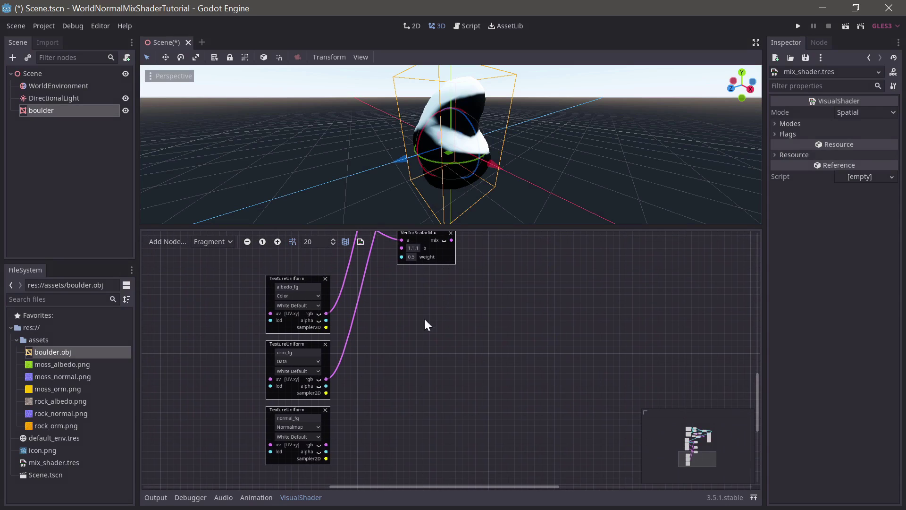
left_click_drag(326, 445, 402, 248)
Step: Bring the ScalarSmoothStep node beside the mix nodes and connect its output to the weight inputs of the ORM and normal mixes
middle_click_drag(501, 267, 466, 411)
middle_click_drag(456, 340, 420, 454)
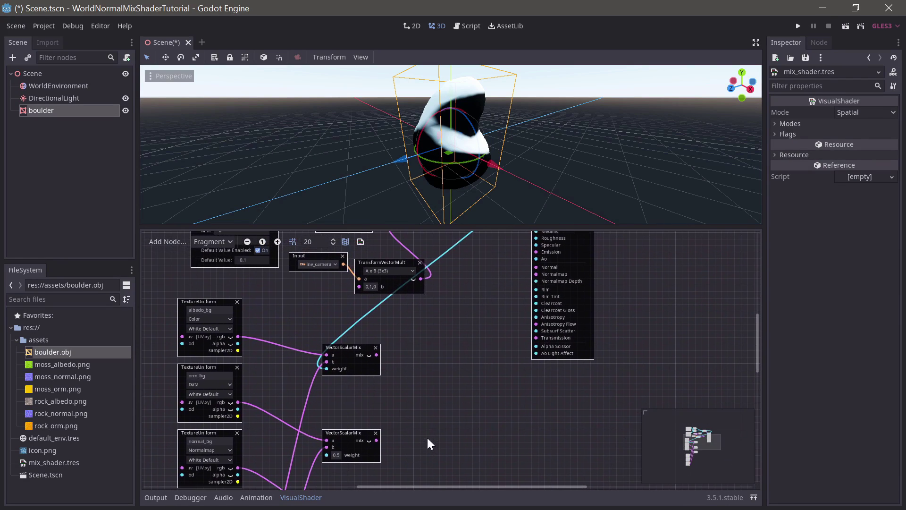
middle_click_drag(473, 70, 466, 112)
scroll(458, 273, "up", 5)
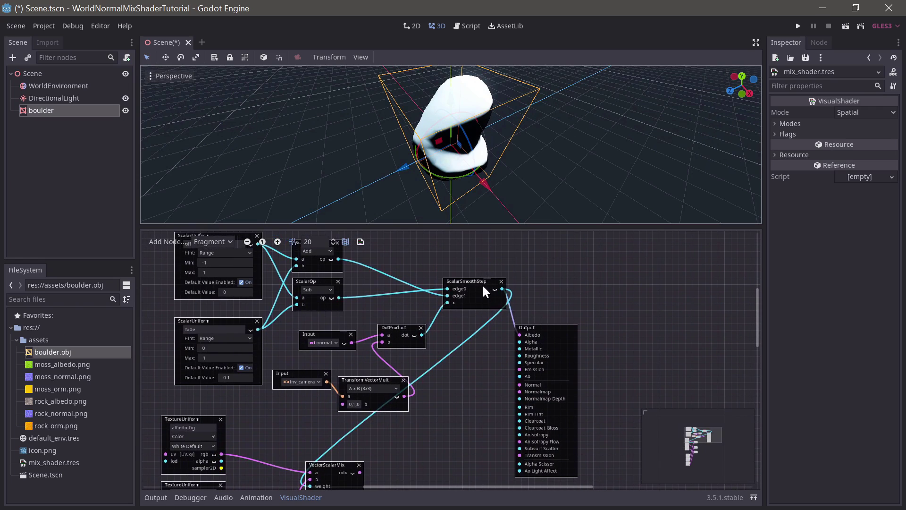
left_click_drag(482, 285, 417, 487)
middle_click_drag(486, 377, 464, 446)
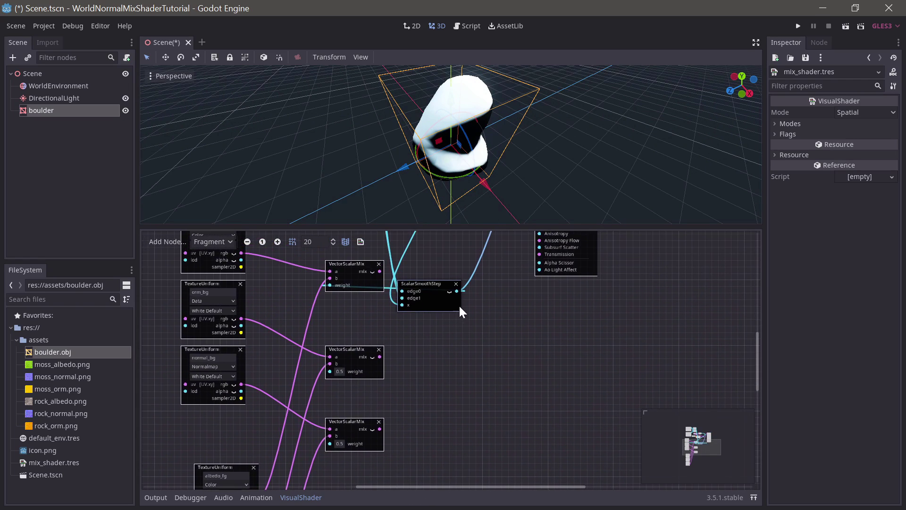
left_click_drag(457, 291, 330, 371)
left_click_drag(458, 292, 328, 445)
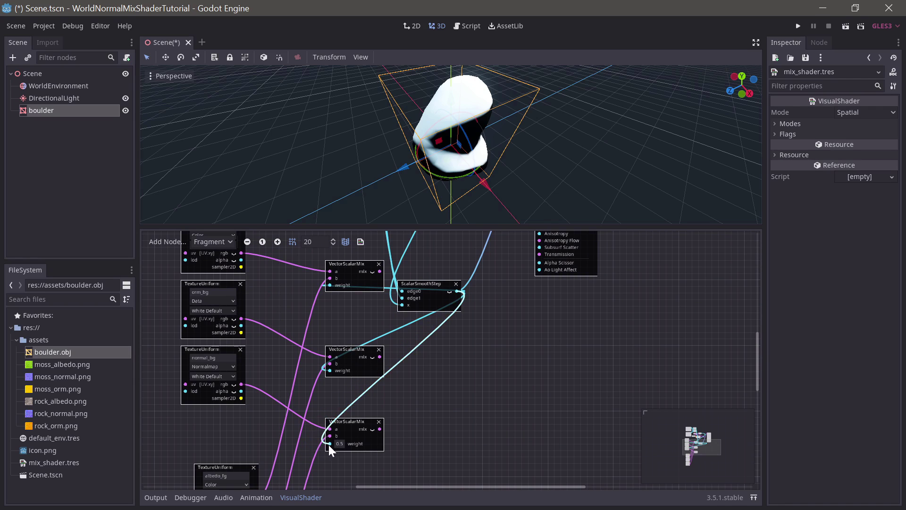
Step: Move the ScalarSmoothStep node back up between the DotProduct and Output nodes
middle_click_drag(469, 365, 388, 455)
left_click_drag(380, 376, 439, 290)
middle_click_drag(441, 270, 403, 336)
left_click_drag(391, 355, 384, 282)
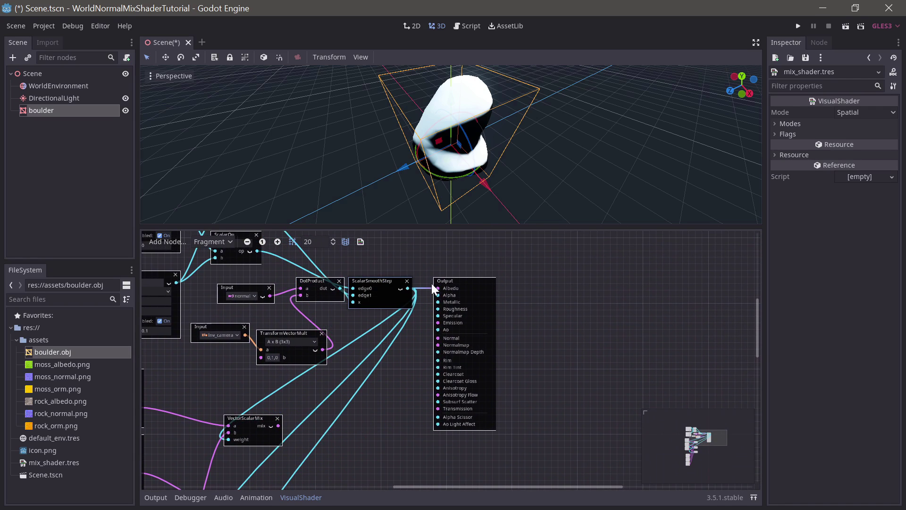
Step: Move the Output node down beside the mix nodes and connect the albedo mix to its Albedo input
left_click_drag(446, 281, 453, 386)
middle_click_drag(367, 458, 420, 334)
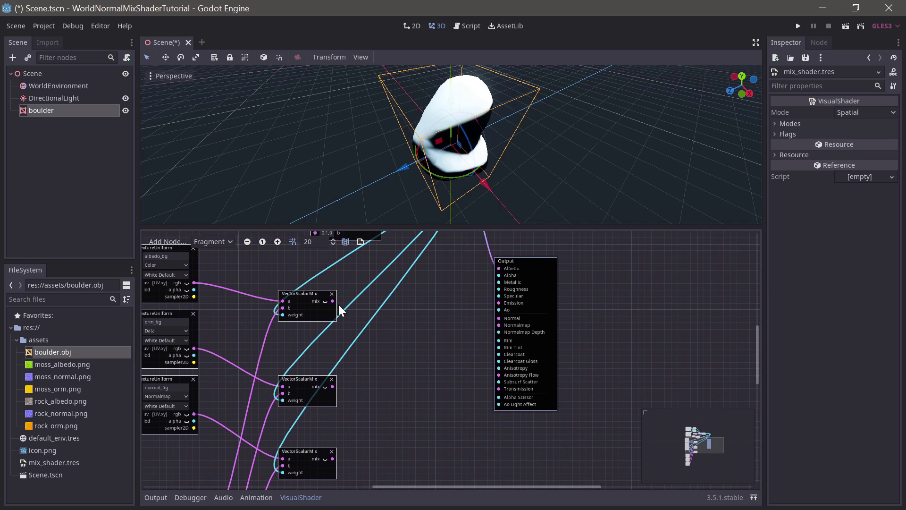
left_click_drag(330, 302, 571, 260)
Step: Add a VectorDecompose node fed by the ORM mix output and align it beside that mix node
scroll(334, 290, "up", 2, "ctrl")
middle_click_drag(355, 427, 412, 340)
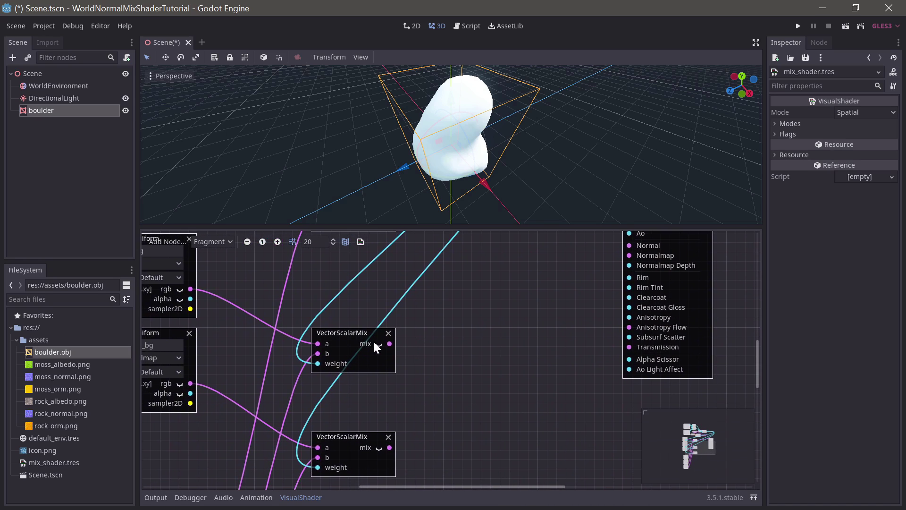
right_click(408, 341)
type("dec")
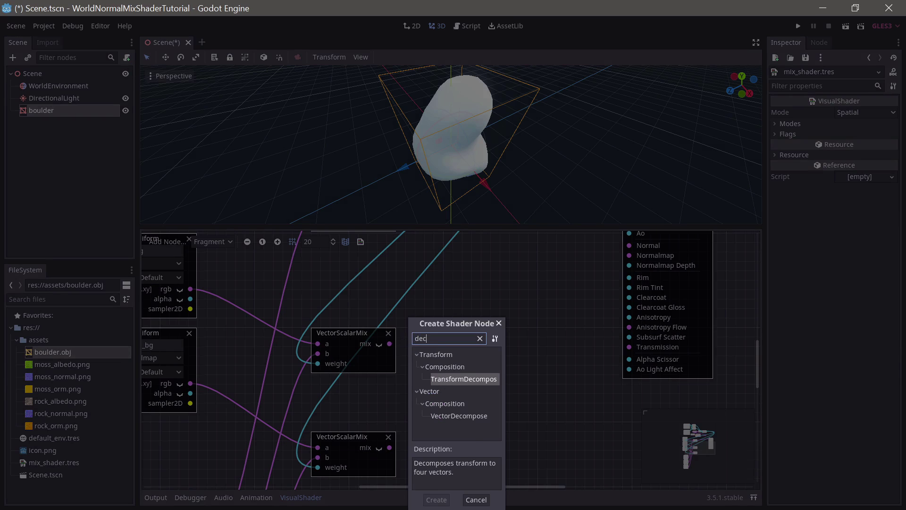
double_click(452, 417)
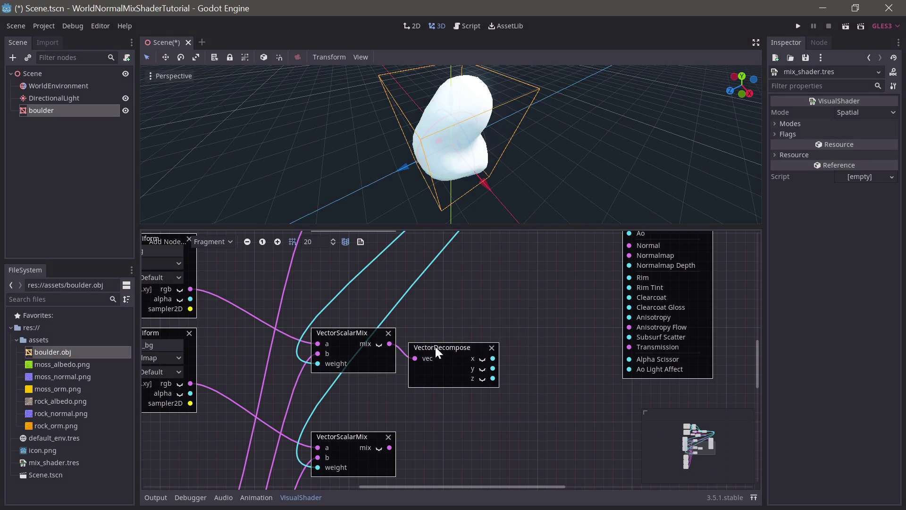
left_click_drag(436, 346, 438, 333)
middle_click_drag(548, 354, 349, 437)
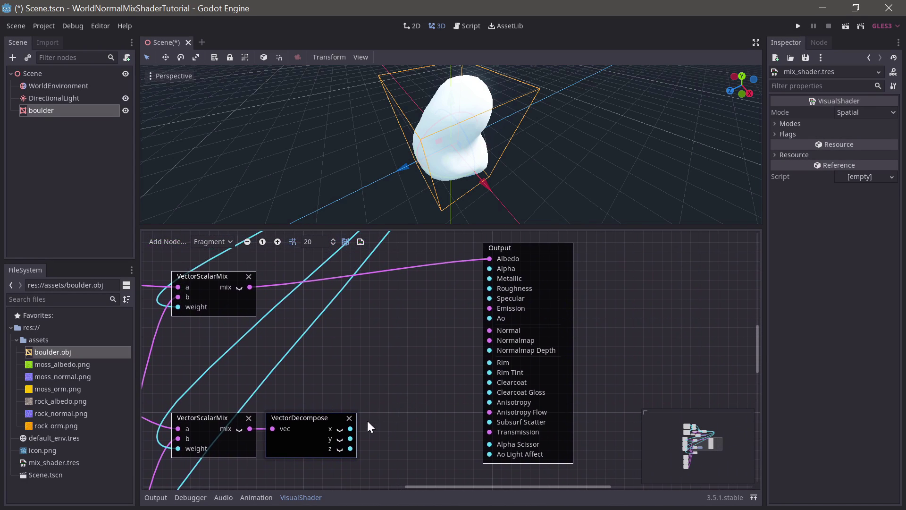
Step: Connect the VectorDecompose x output to Ao, y to Roughness and z to Metallic on the Output node
left_click_drag(353, 427, 480, 293)
left_click_drag(486, 319, 486, 319)
left_click_drag(351, 438, 490, 289)
mouse_move(351, 448)
left_mouse_down()
mouse_move(482, 336)
mouse_move(494, 264)
mouse_move(489, 279)
left_mouse_up()
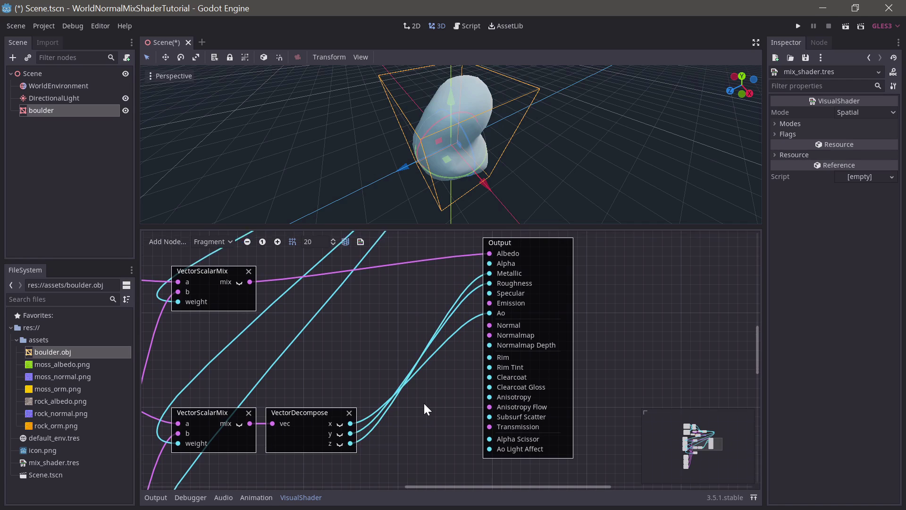
Step: Connect the normal mix node's output to the Output node's Normalmap input
middle_click_drag(424, 404, 471, 325)
middle_click_drag(316, 428, 293, 443)
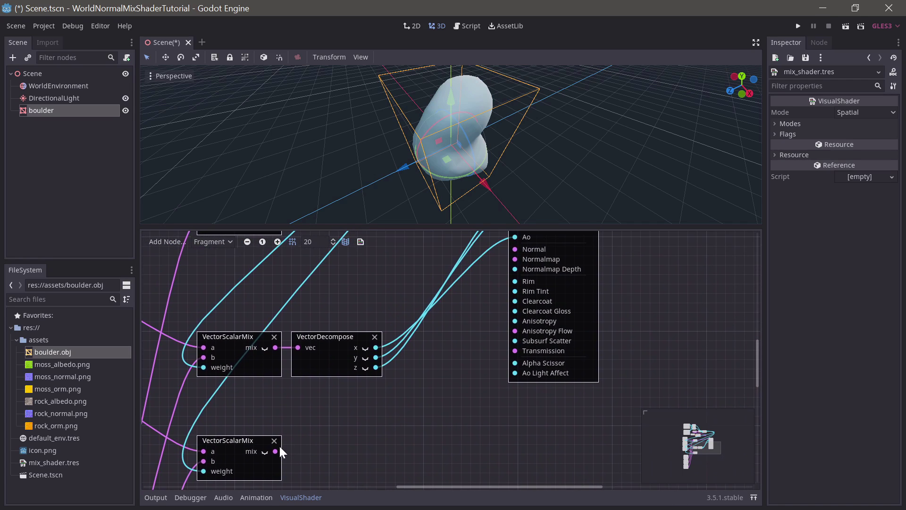
left_click_drag(275, 451, 512, 261)
Step: Select the boulder and open the shader parameters of its override material
middle_click_drag(518, 162, 519, 206)
scroll(474, 281, "up", 5)
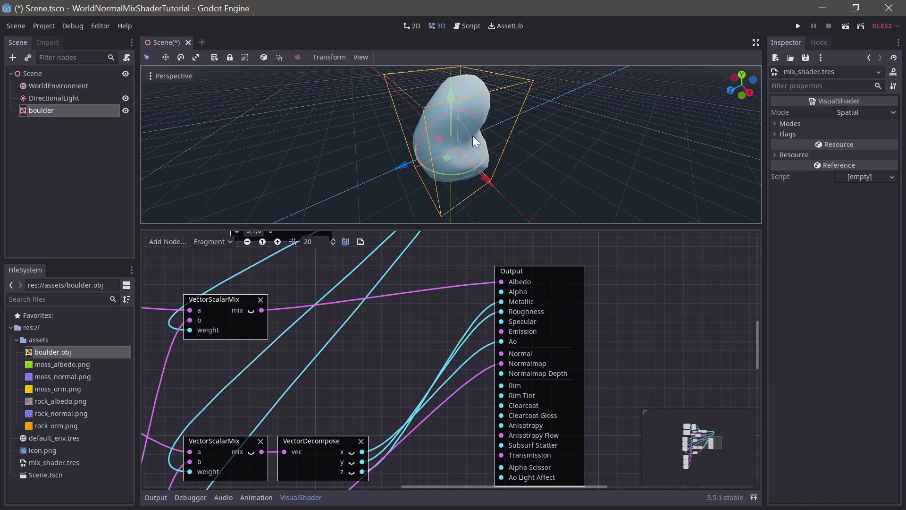
middle_click_drag(479, 211, 548, 141)
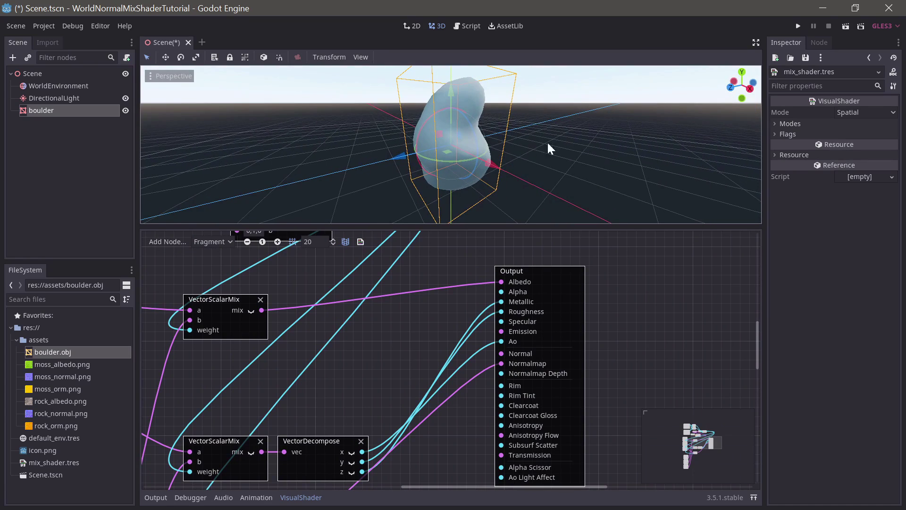
left_click(81, 109)
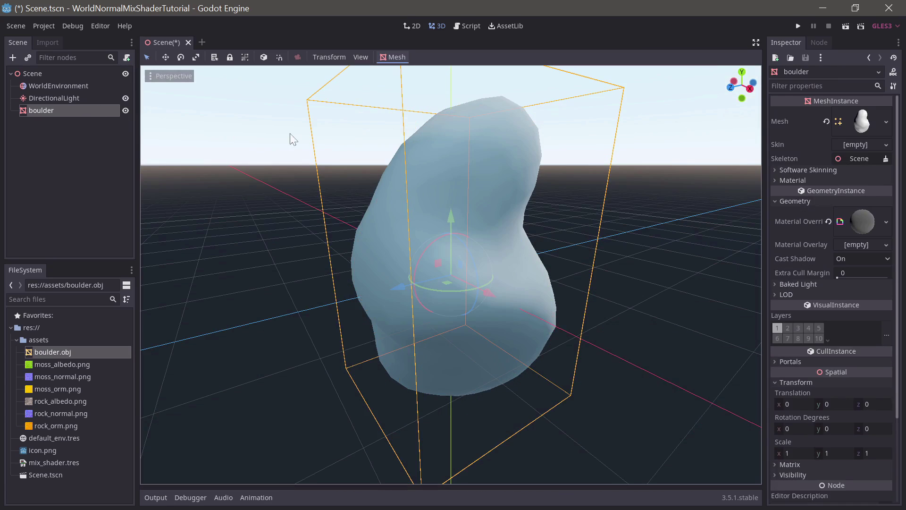
left_click(855, 222)
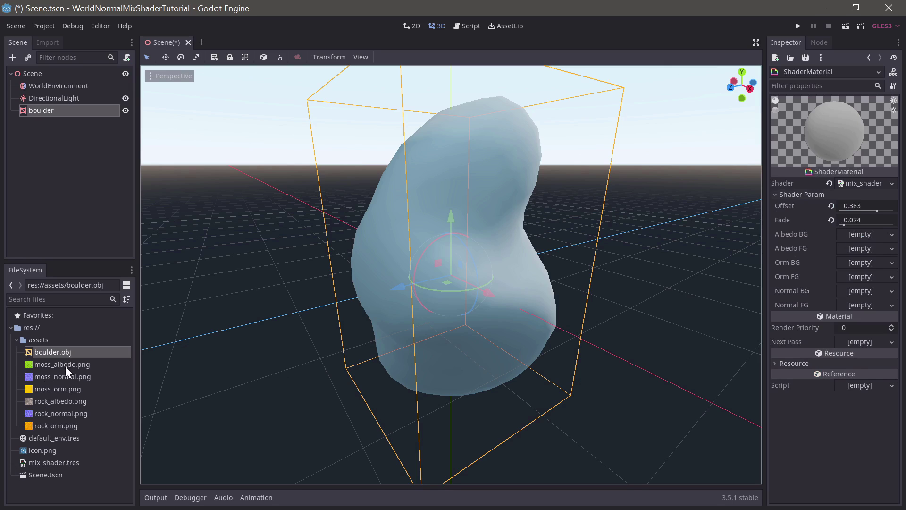
Step: Assign the moss albedo, ORM and normal textures to the FG parameters and the rock ones to the BG parameters, and save the scene
left_click_drag(65, 366, 857, 248)
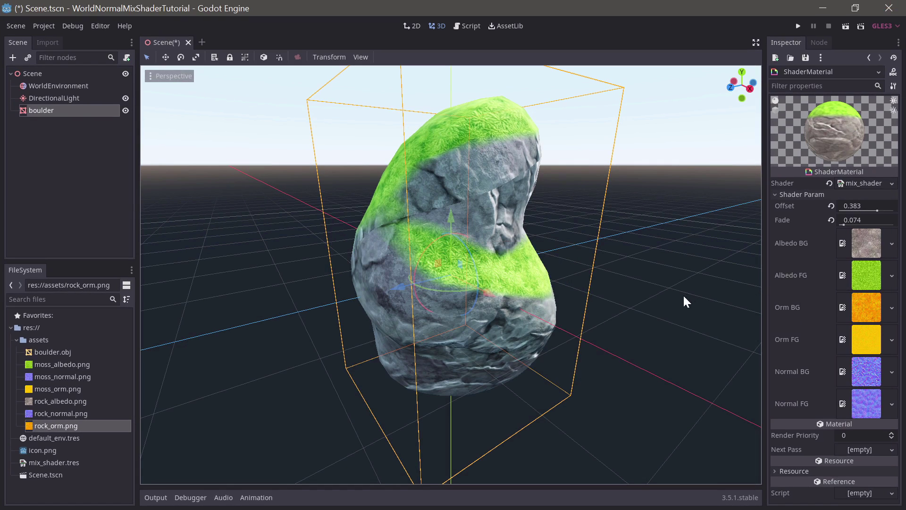
mouse_move(684, 293)
middle_mouse_down()
mouse_move(660, 295)
mouse_move(677, 293)
middle_mouse_up()
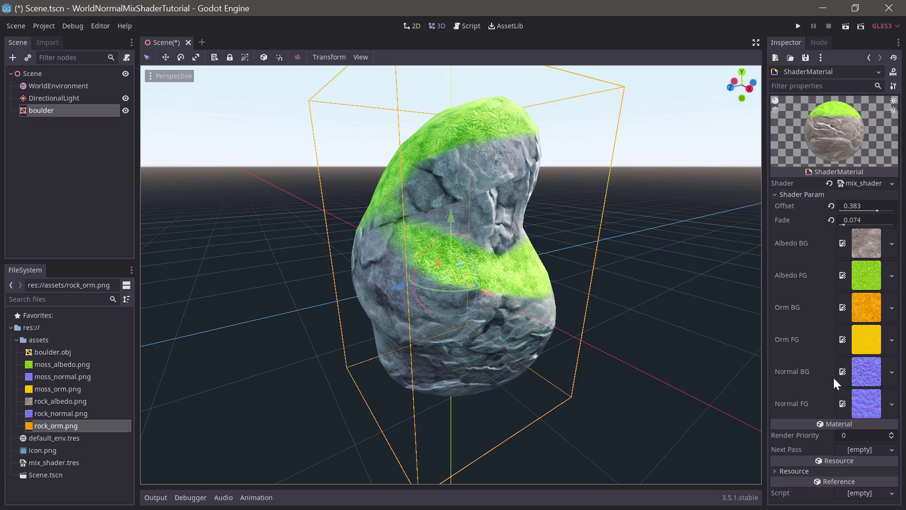
middle_click_drag(625, 292, 664, 297)
key("ctrl+s")
Step: Set the material's Offset to 0.226 and Fade to 0.161, and tilt the boulder slightly to test the world-normal blend
scroll(613, 283, "down", 4)
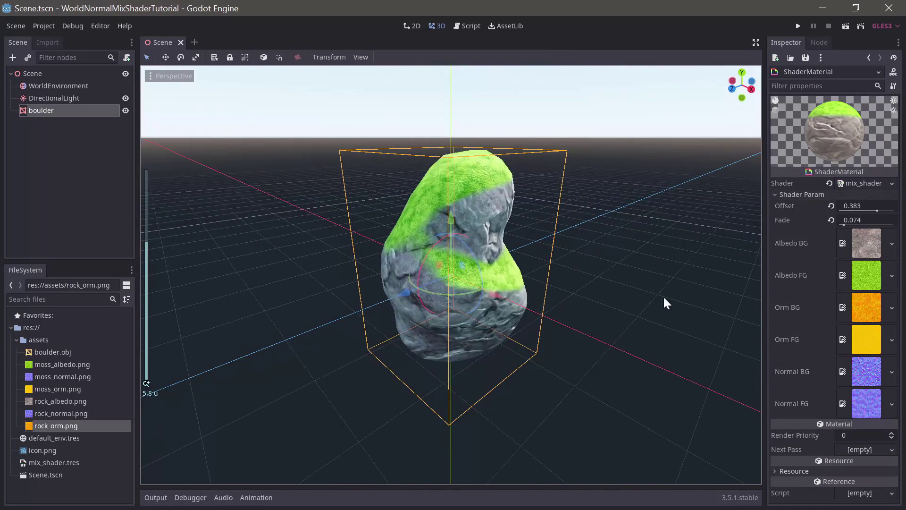
left_click_drag(878, 211, 845, 227)
middle_click_drag(660, 259, 632, 251)
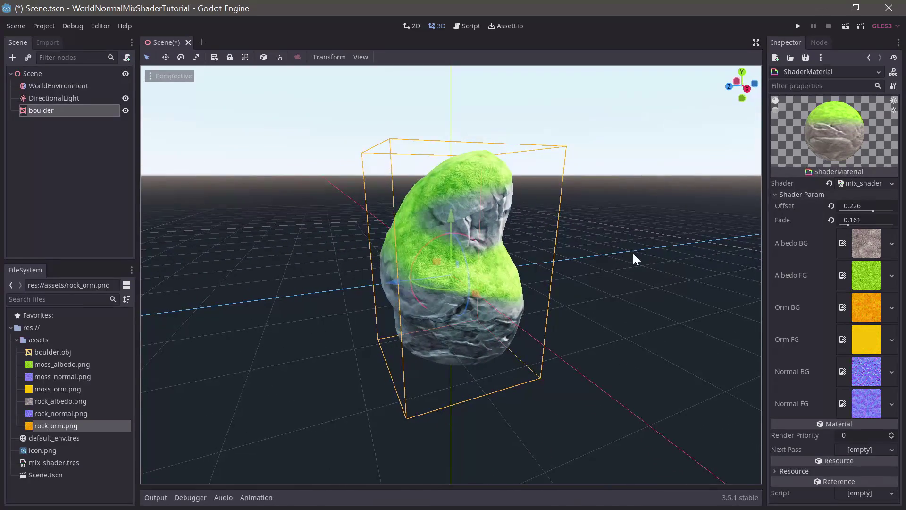
mouse_move(438, 239)
left_mouse_down()
mouse_move(476, 237)
mouse_move(491, 247)
mouse_move(438, 250)
left_mouse_up()
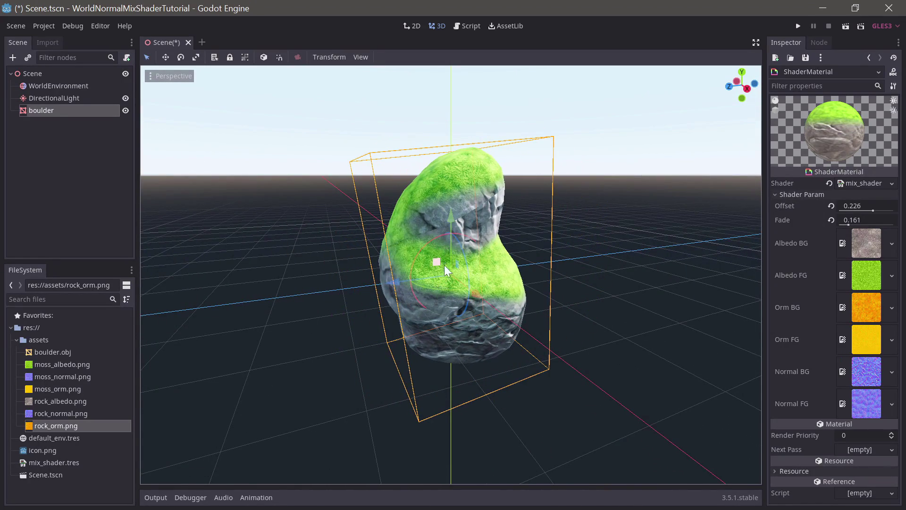
scroll(614, 263, "up", 5)
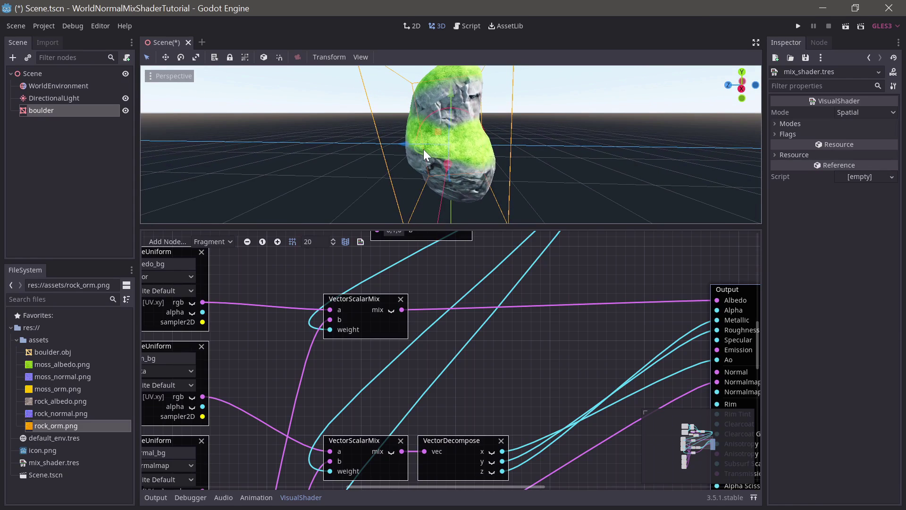
Step: Examine the blended boulder alongside the shader graph's texture, mix and decompose nodes
scroll(424, 149, "up", 2)
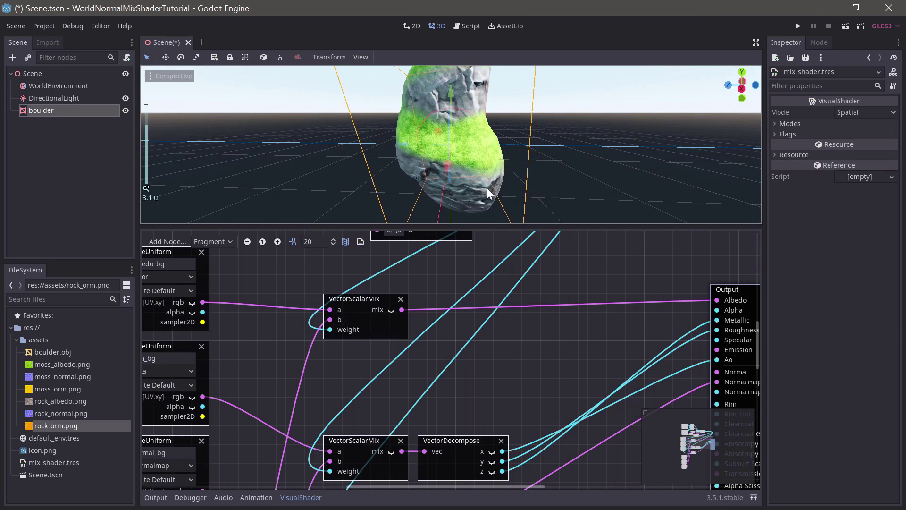
middle_click_drag(486, 188, 435, 75)
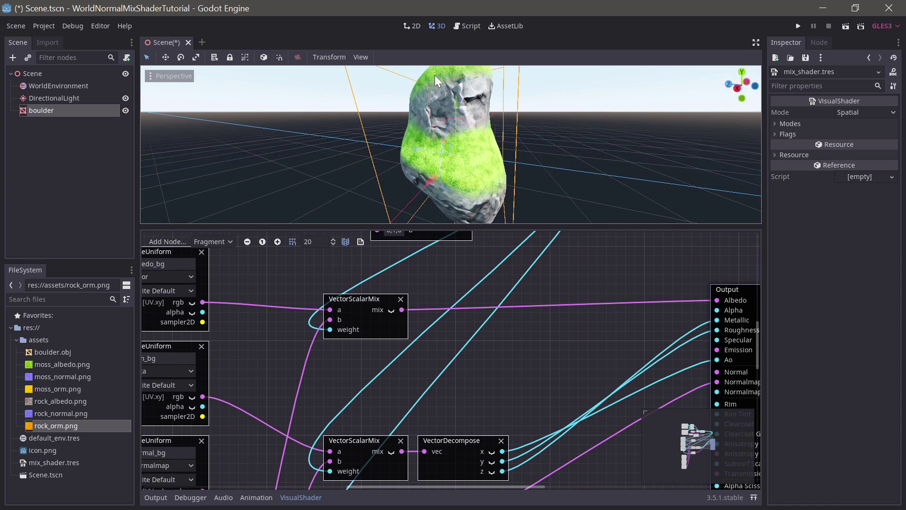
middle_click_drag(466, 404, 515, 340)
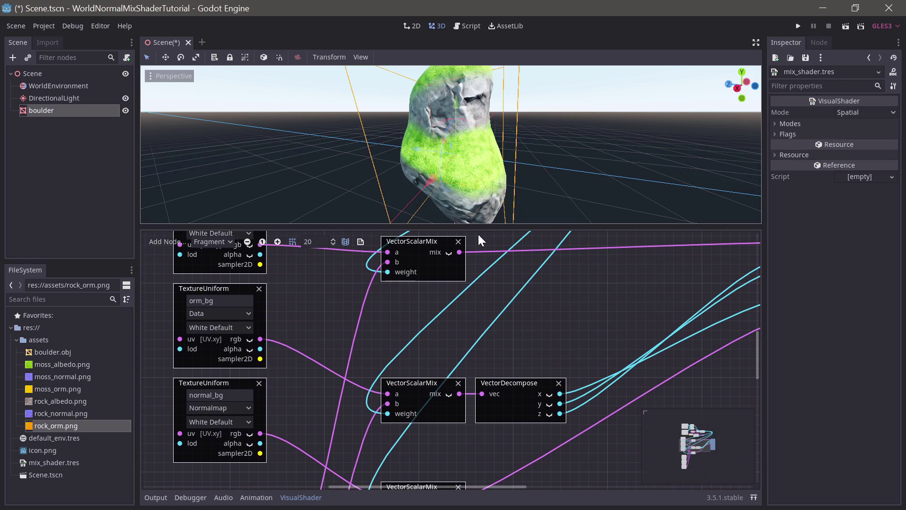
middle_click_drag(467, 179, 466, 87)
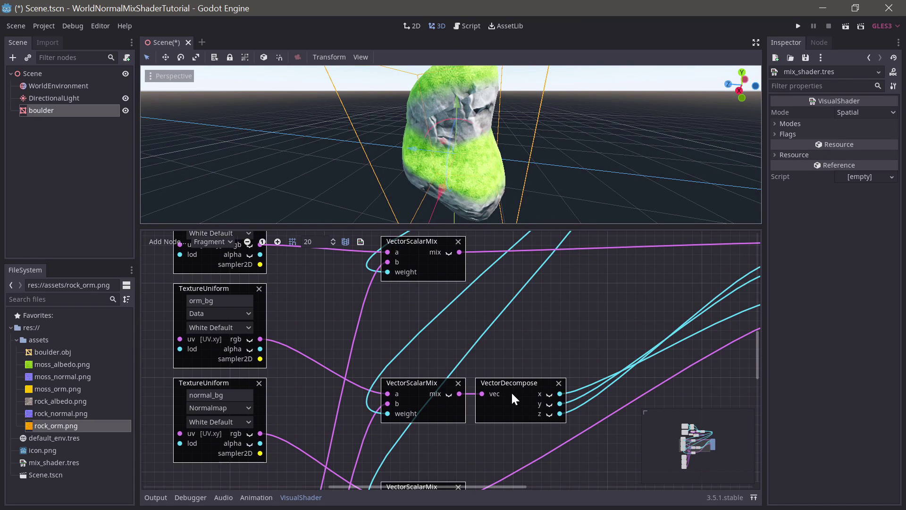
middle_click_drag(511, 392, 544, 359)
middle_click_drag(455, 316, 428, 365)
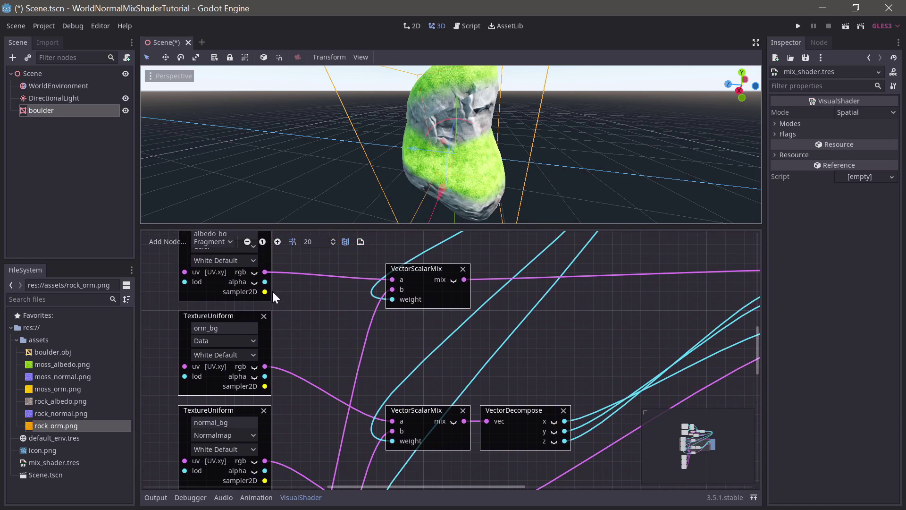
middle_click_drag(395, 443, 392, 474)
middle_click_drag(403, 382, 432, 299)
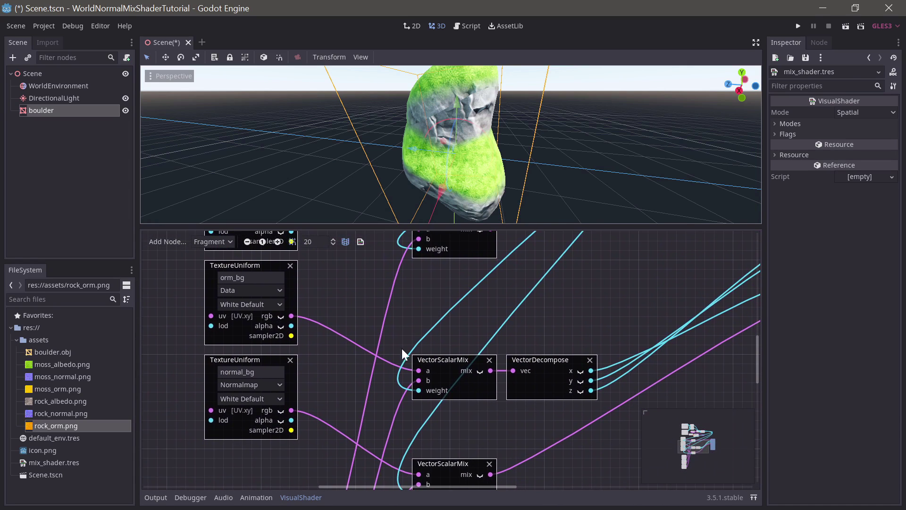
Step: Select the mix and decompose nodes together and move them down in the shader graph to free space beside the BG textures
scroll(382, 331, "up", 2)
left_click_drag(385, 249, 632, 493)
left_click_drag(460, 264, 497, 504)
scroll(436, 339, "down", 3)
scroll(331, 377, "up", 1)
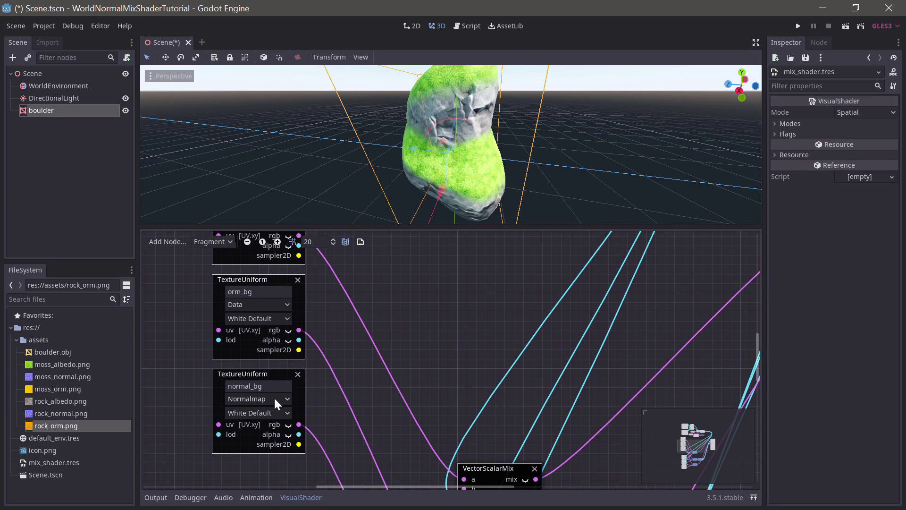
Step: Add a vector Multiply node fed by the normal_bg texture's rgb output and place it beside the BG textures
left_click(268, 371)
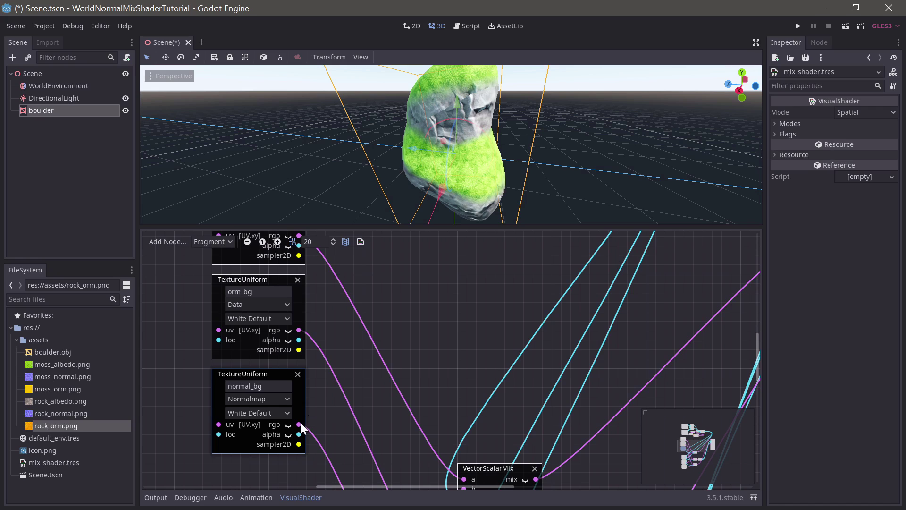
left_click_drag(299, 424, 396, 306)
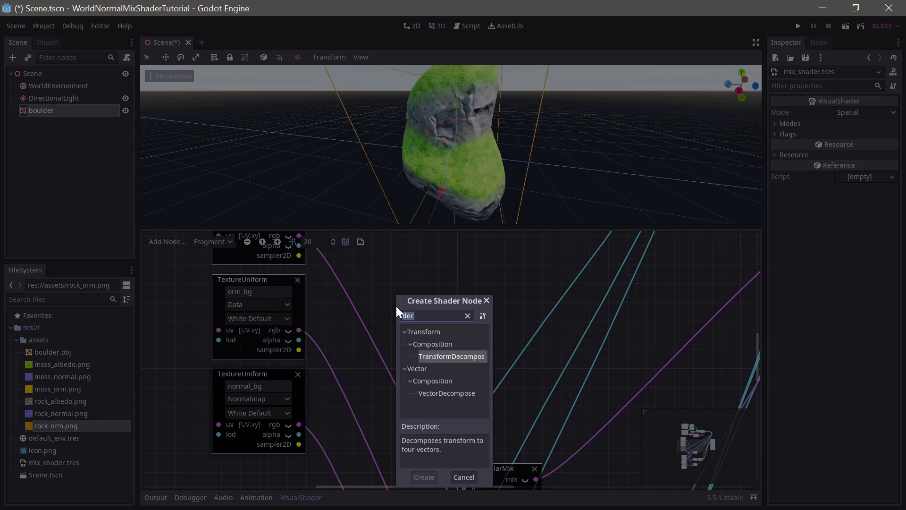
type("vect")
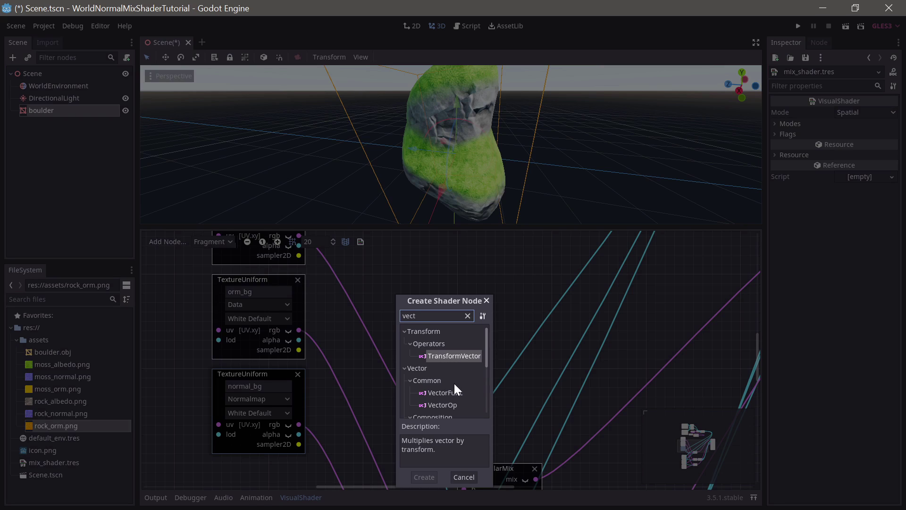
key("BackSpace")
key("BackSpace")
key("BackSpace")
key("BackSpace")
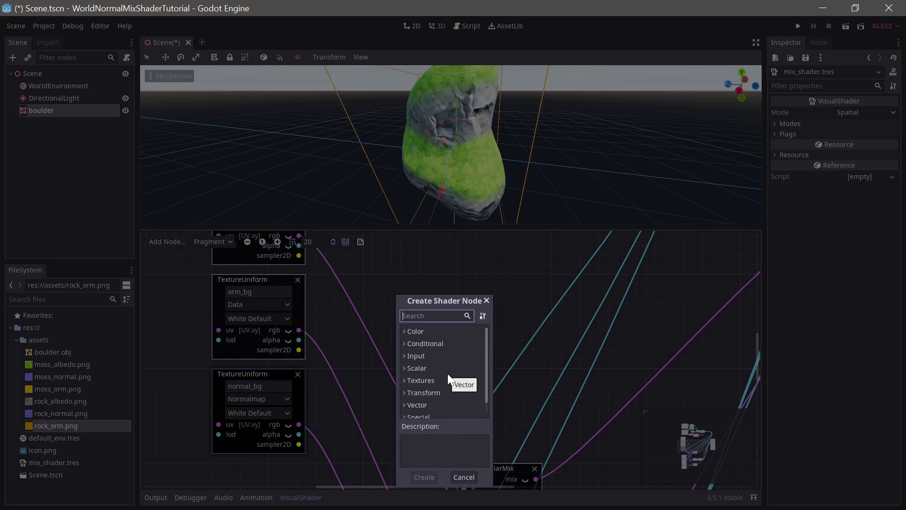
type("mul")
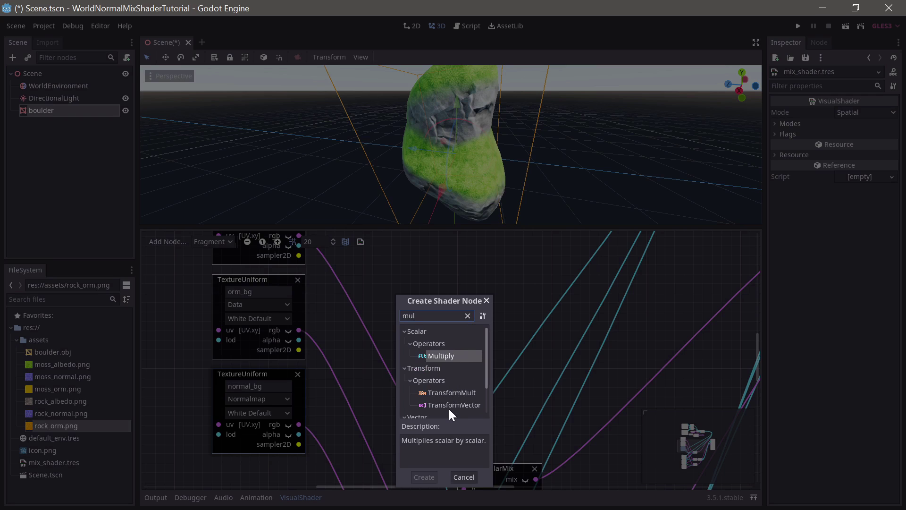
scroll(448, 404, "down", 2)
double_click(431, 404)
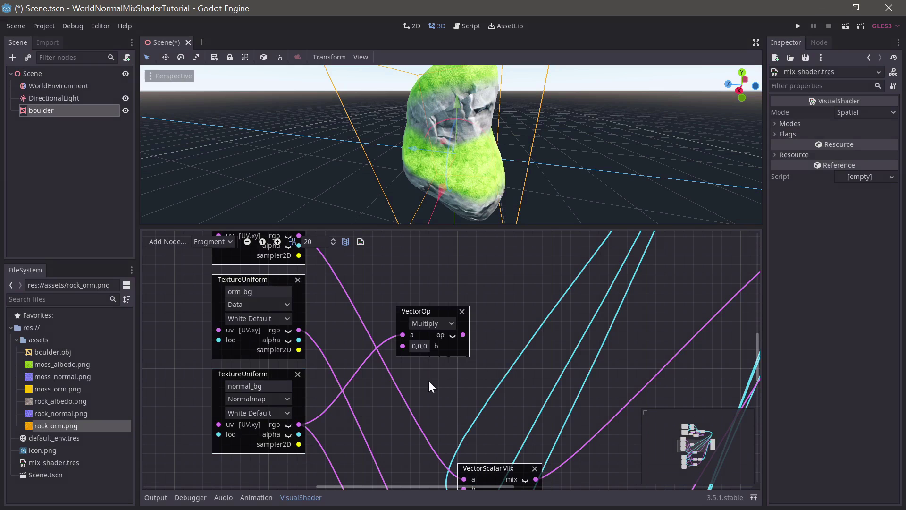
left_click_drag(423, 309, 405, 275)
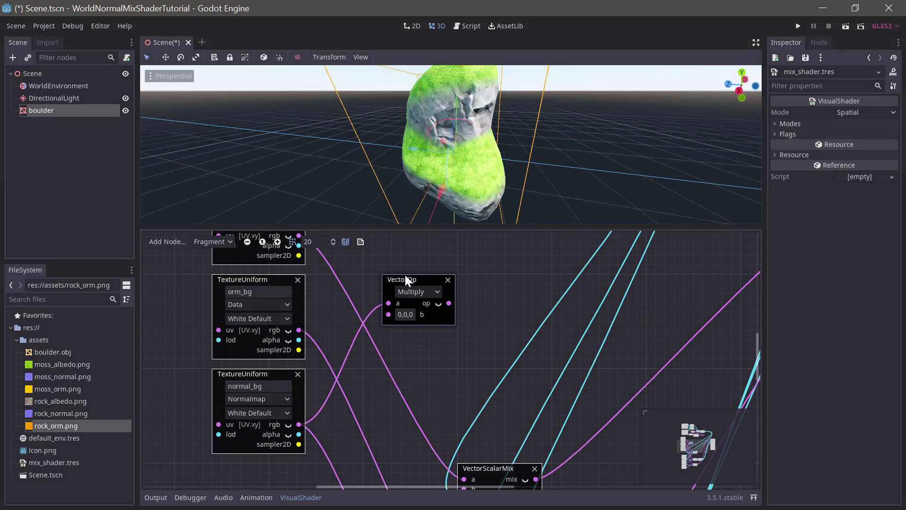
Step: Set the b input of the vector Multiply node to 2,2,2
left_click(401, 314)
type("2")
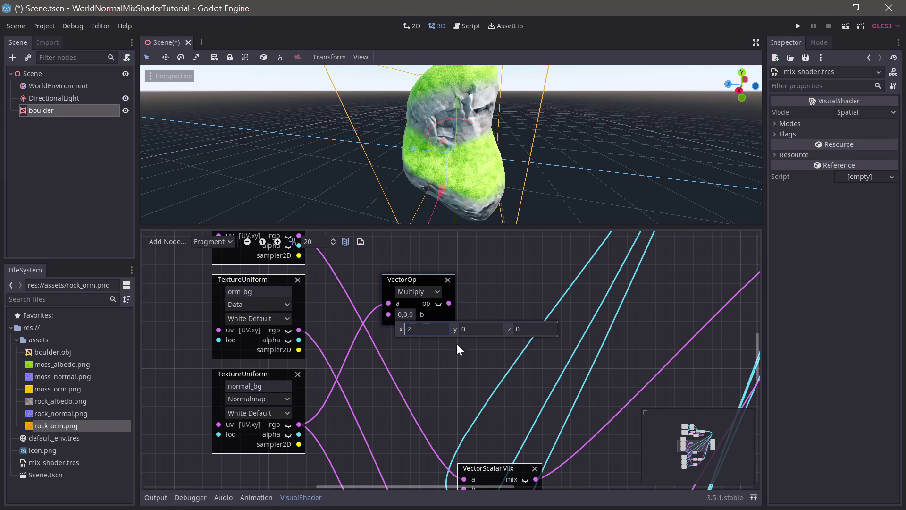
key("Tab")
type("2")
key("Tab")
type("2")
key("Return")
Step: Add a vector Subtract node after the Multiply node, taking the multiplied normal as its a input
right_click(481, 290)
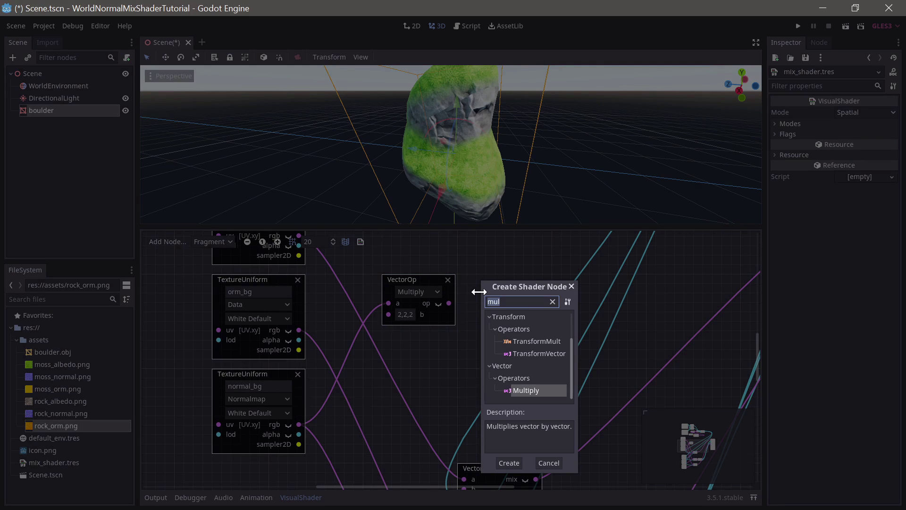
type("sub")
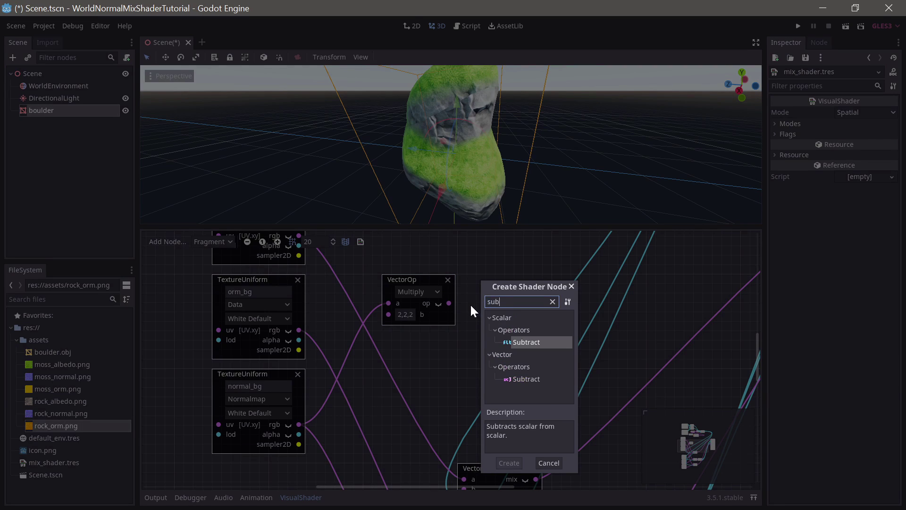
type("tr")
left_click(529, 378)
double_click(528, 378)
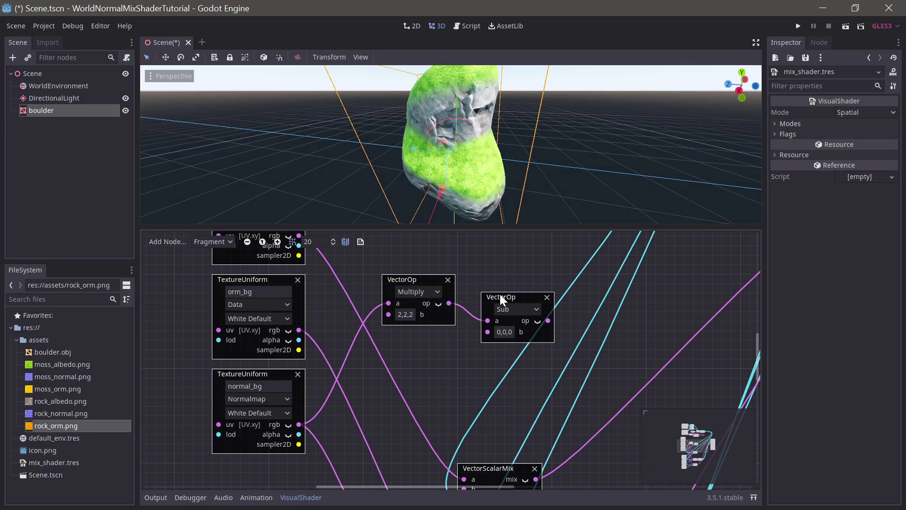
Step: Set the vector Sub node's b input to 1,1,1 and line the node up with the Multiply node
left_click(496, 306)
type("1")
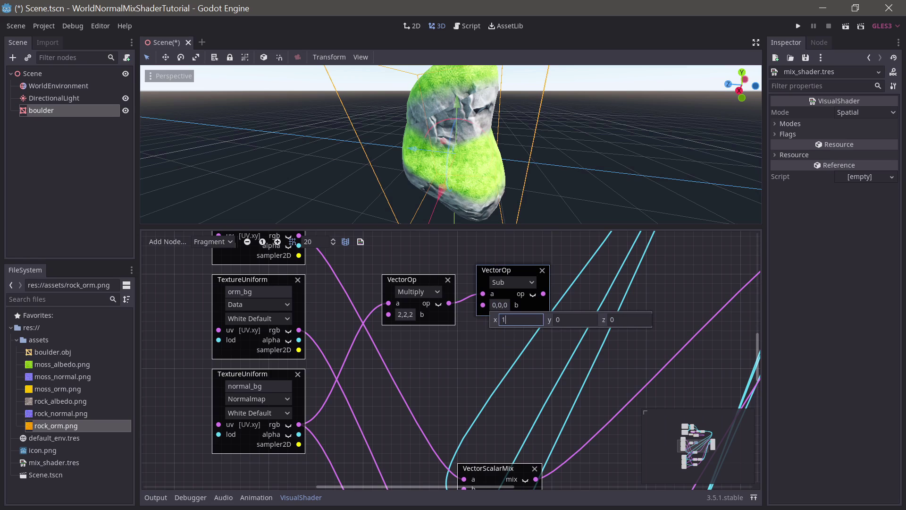
key("Tab")
type("1")
key("Tab")
type("1")
key("Return")
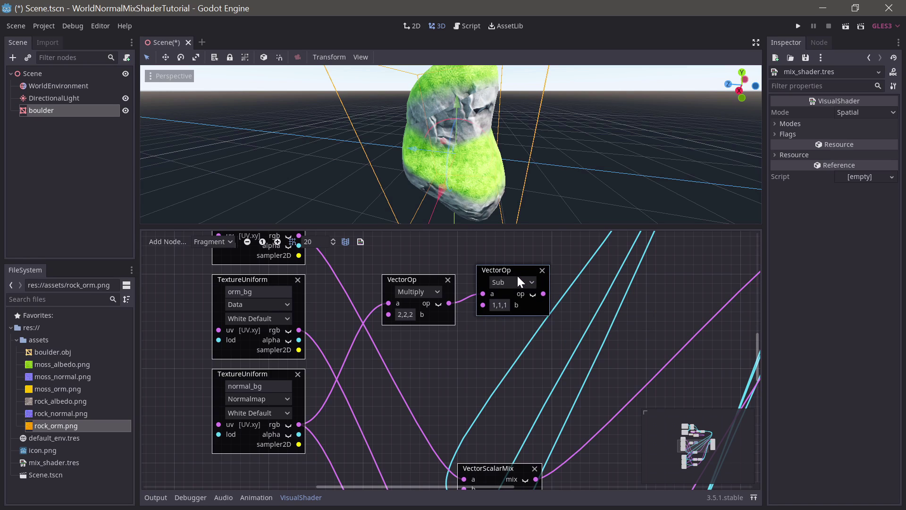
left_click_drag(517, 274, 522, 277)
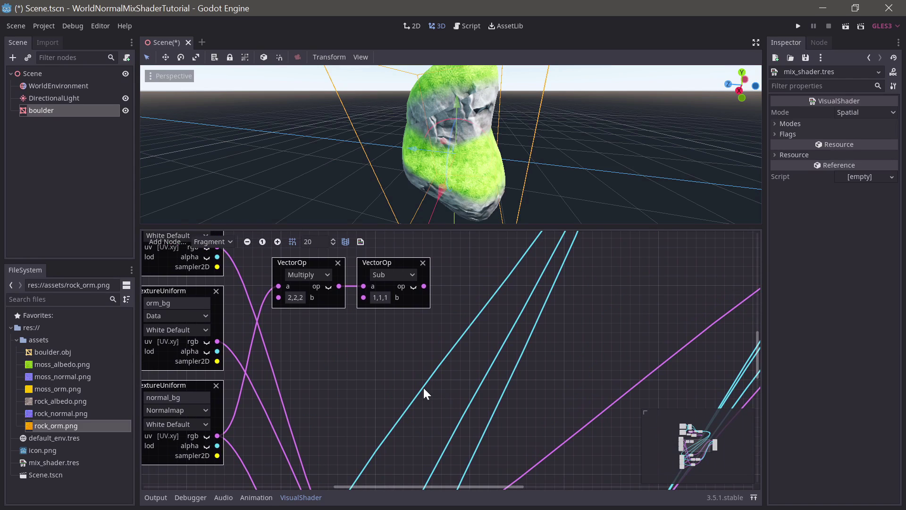
Step: Preview the normal_bg texture's rgb output in the graph, and hide the preview again
middle_click_drag(374, 347, 396, 346)
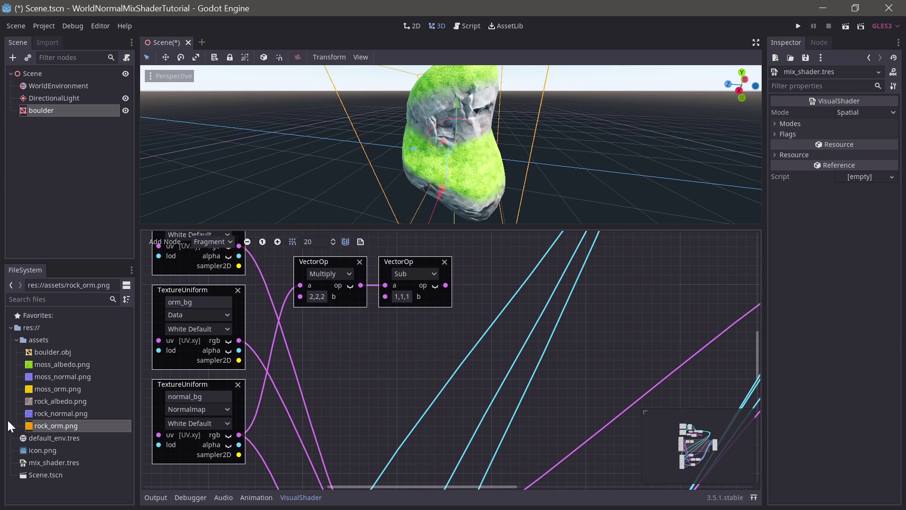
middle_click_drag(308, 362, 340, 374)
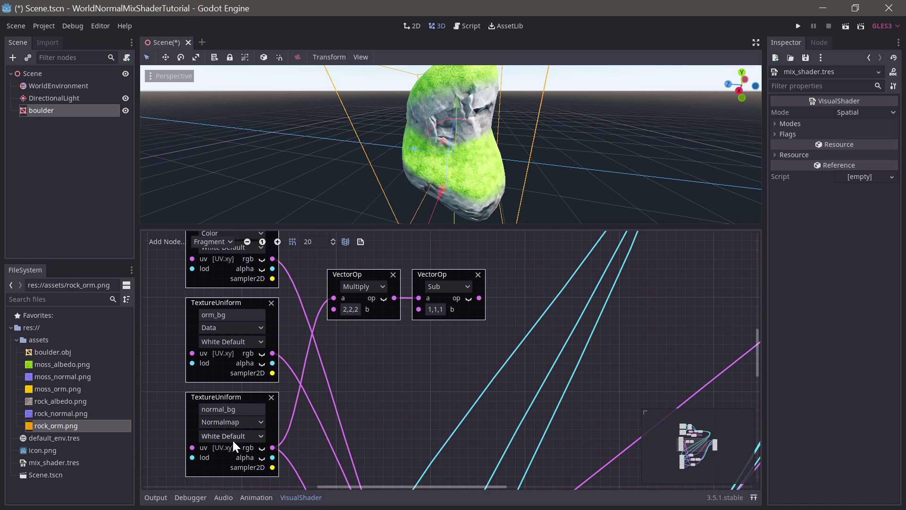
left_click(261, 447)
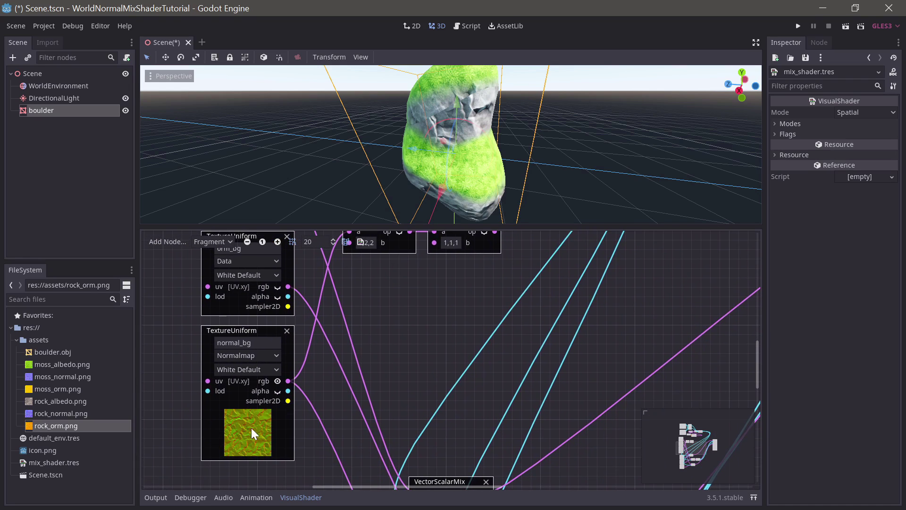
left_click(278, 381)
middle_click_drag(457, 344, 429, 391)
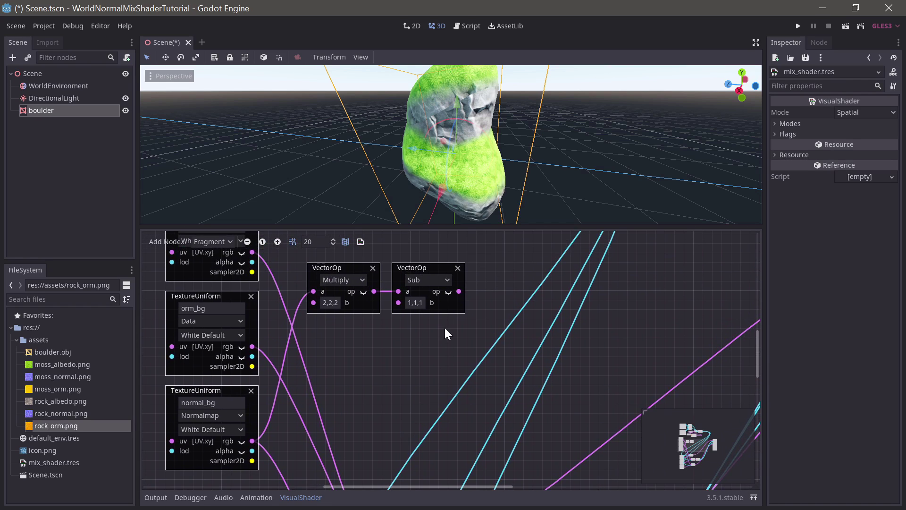
Step: Add a VectorDecompose node fed by the vector Sub output and align it beside that node
middle_click_drag(461, 329, 421, 338)
middle_click_drag(449, 303, 427, 317)
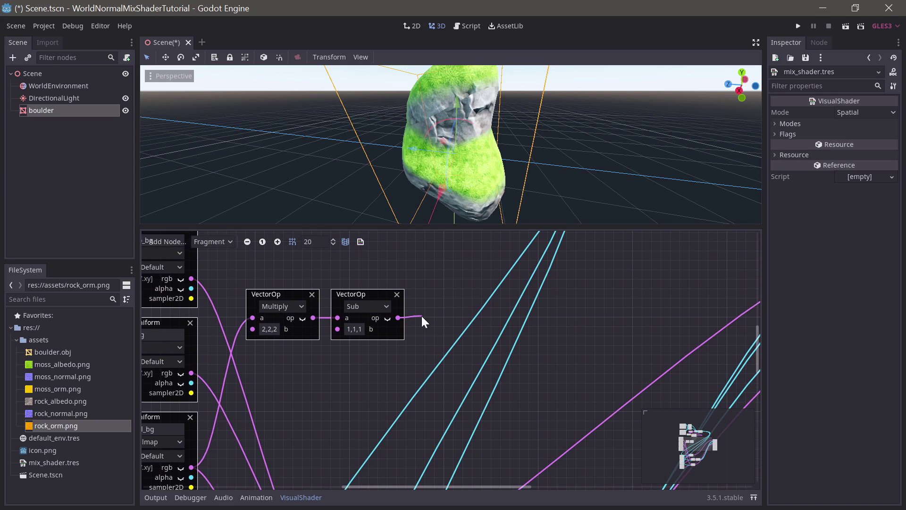
left_click_drag(421, 314, 421, 314)
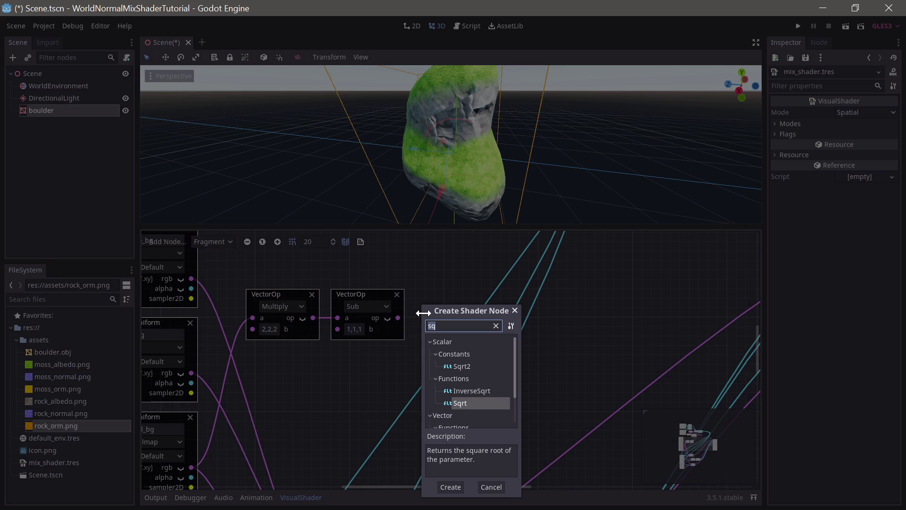
type("d")
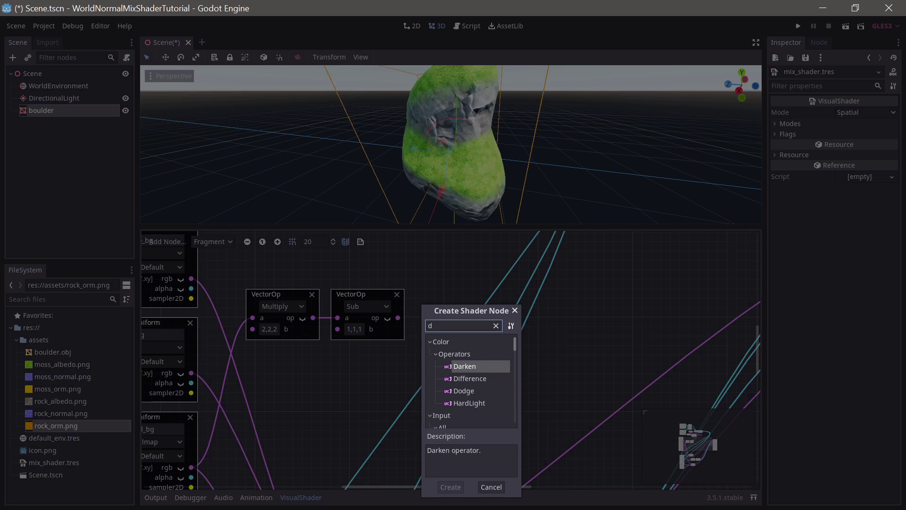
type("ecom")
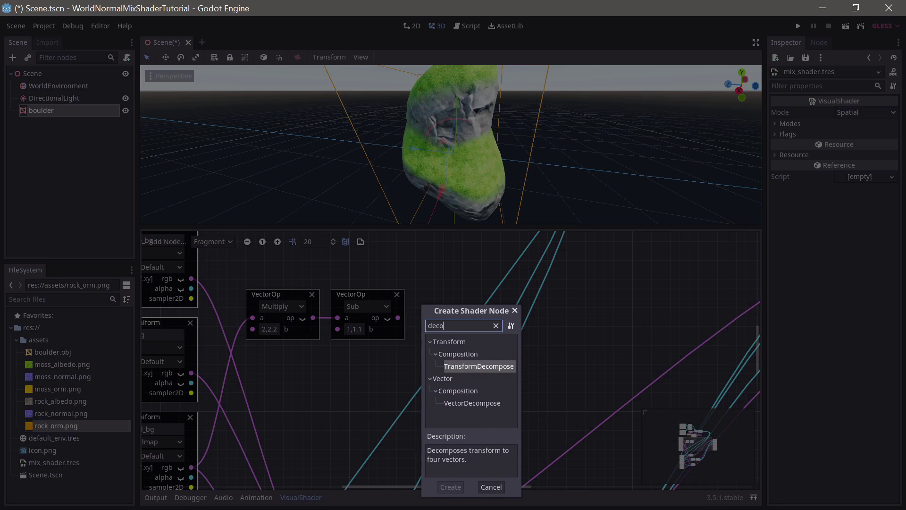
double_click(464, 401)
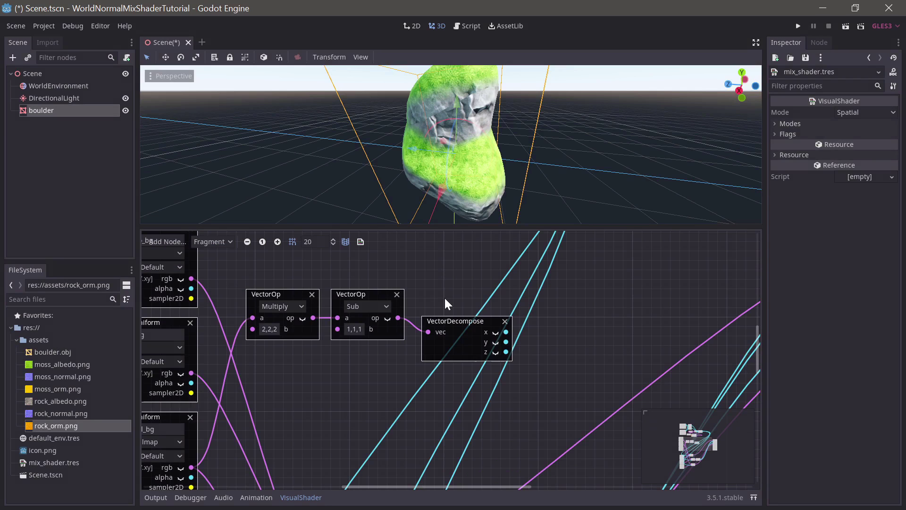
left_click_drag(446, 320, 439, 295)
Step: Square the decomposed x and y by feeding each into both inputs of its own scalar Multiply node
middle_click_drag(522, 305, 477, 328)
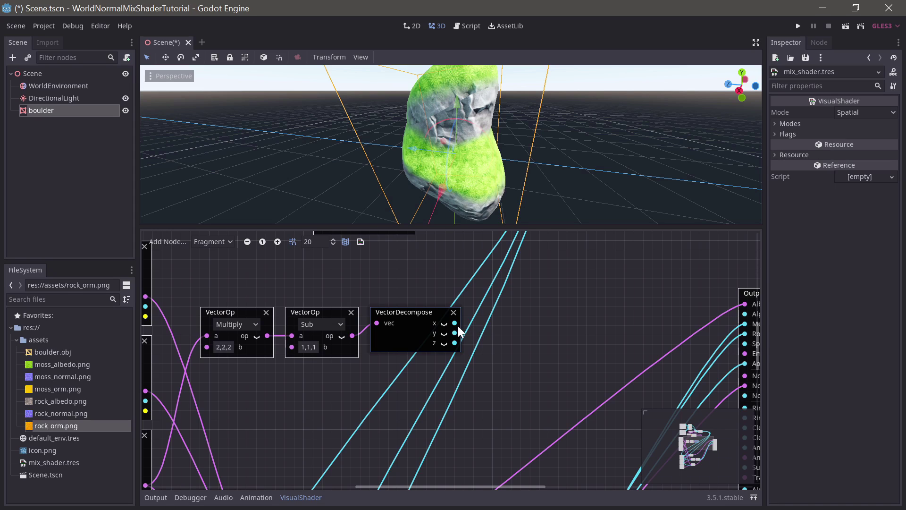
middle_click_drag(493, 336, 436, 332)
left_click_drag(428, 326, 429, 322)
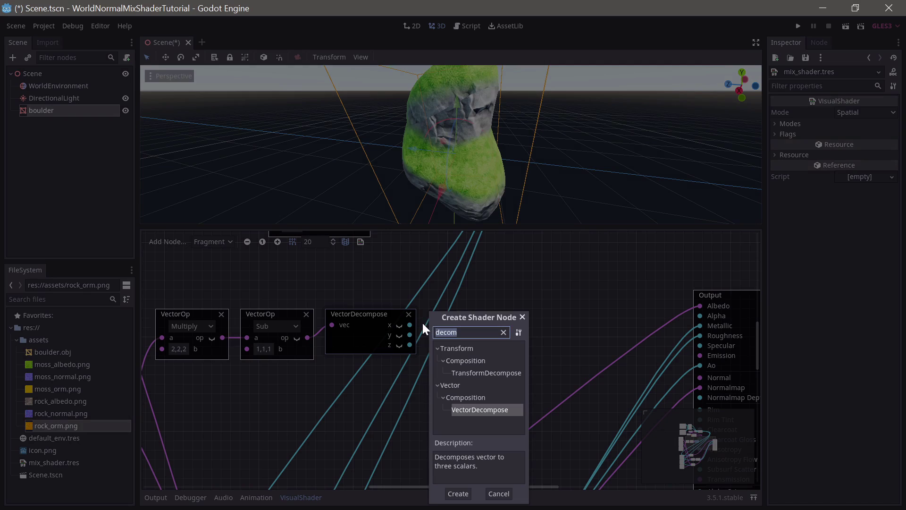
type("mul")
double_click(475, 373)
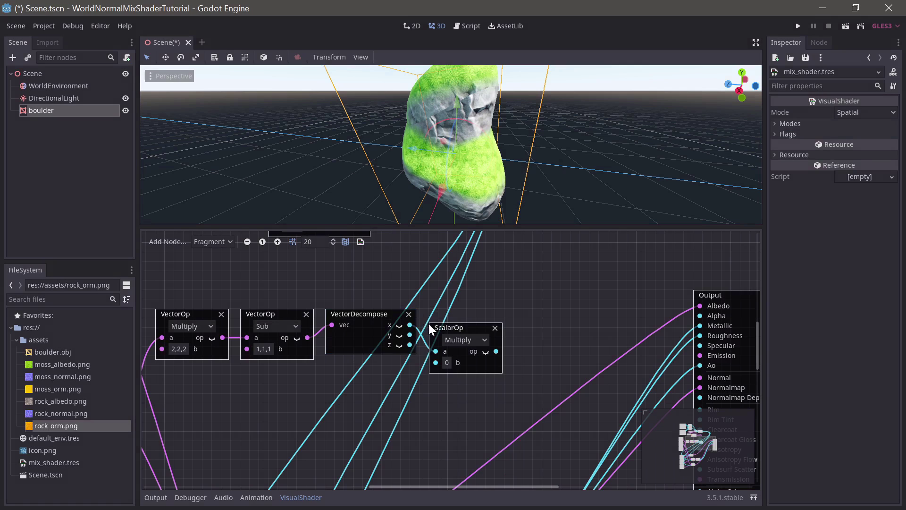
left_click_drag(443, 373, 435, 364)
left_click_drag(463, 330, 459, 367)
key("ctrl+d")
left_click_drag(409, 335, 436, 396)
Step: Add a scalar Subtract node with a set to 1 and the squared x connected to b
middle_click_drag(558, 364, 496, 354)
left_click_drag(435, 318, 455, 315)
type("sub")
double_click(497, 368)
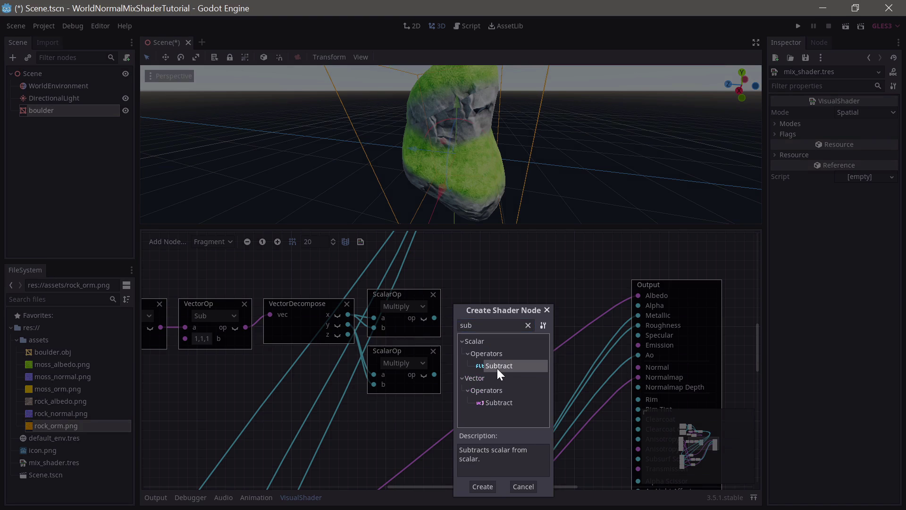
left_click_drag(461, 345, 460, 358)
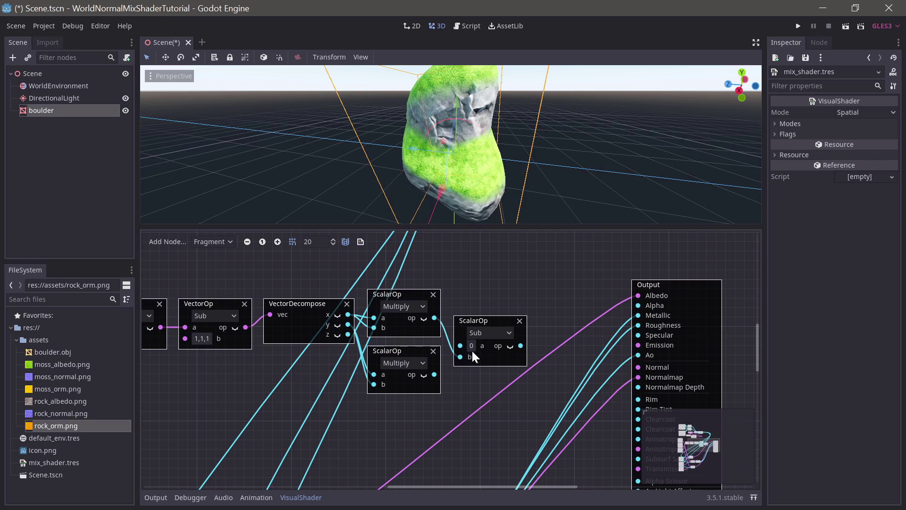
left_click(472, 348)
type("1")
left_click_drag(492, 325, 483, 353)
Step: Duplicate the scalar Sub node and wire the first Sub output to a and the squared y to b
key("ctrl+d")
left_click_drag(518, 319, 459, 376)
scroll(452, 387, "down", 3)
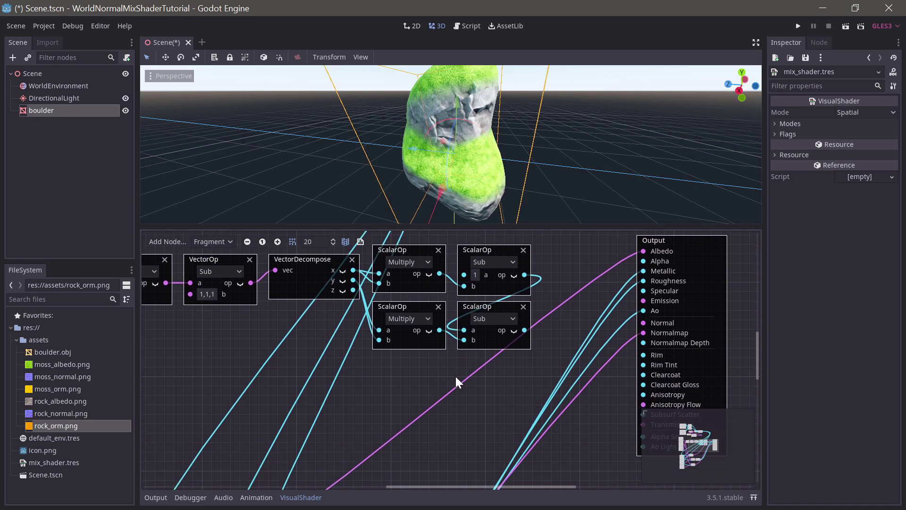
Step: Add a scalar Sqrt node fed by the second Sub output, place it below, and show its output preview
left_click_drag(526, 329, 474, 373)
type("sq")
double_click(502, 415)
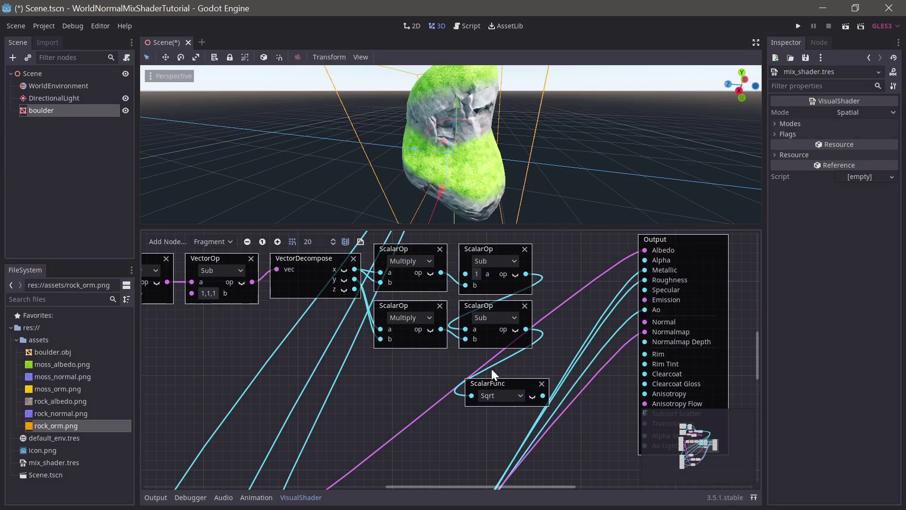
mouse_move(494, 380)
left_mouse_down()
mouse_move(481, 364)
mouse_move(502, 373)
left_mouse_up()
left_click(517, 375)
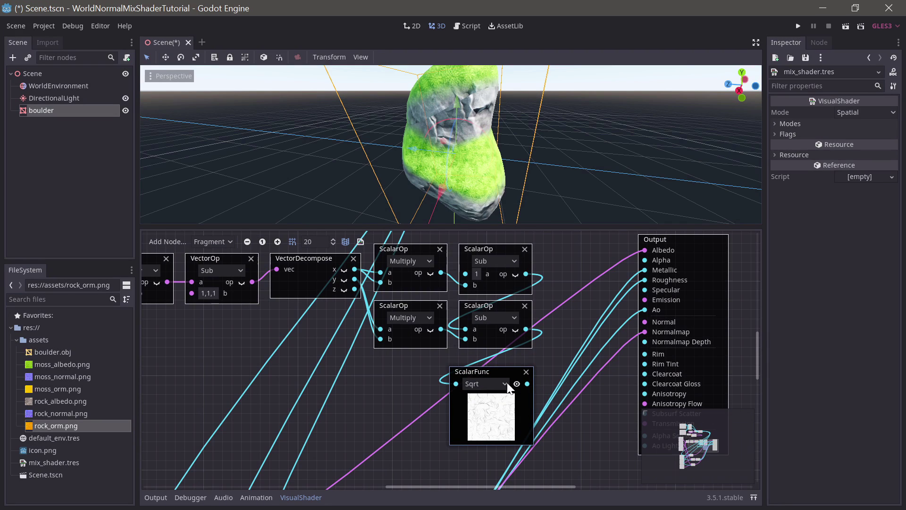
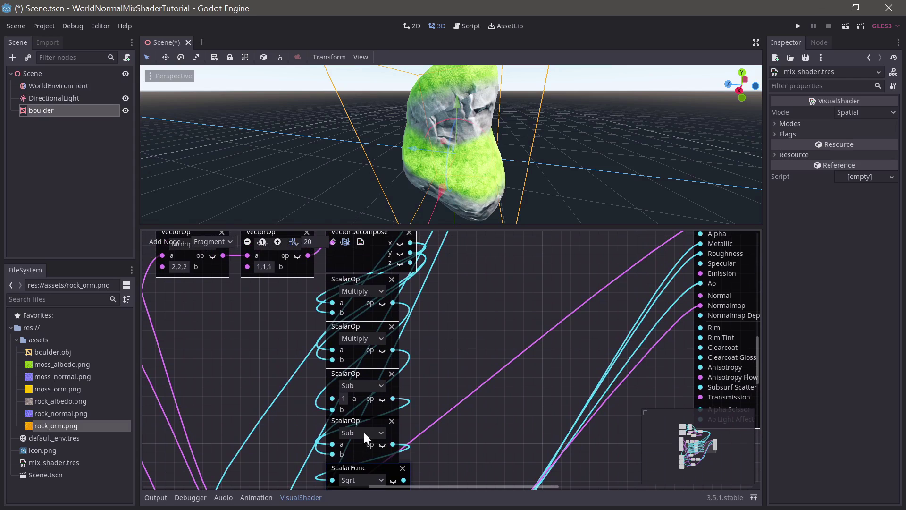
Step: Add a vector Multiply node beside the VectorDecompose node, with the decomposed x output connected to a
middle_click_drag(469, 362, 465, 348)
middle_click_drag(516, 256, 499, 292)
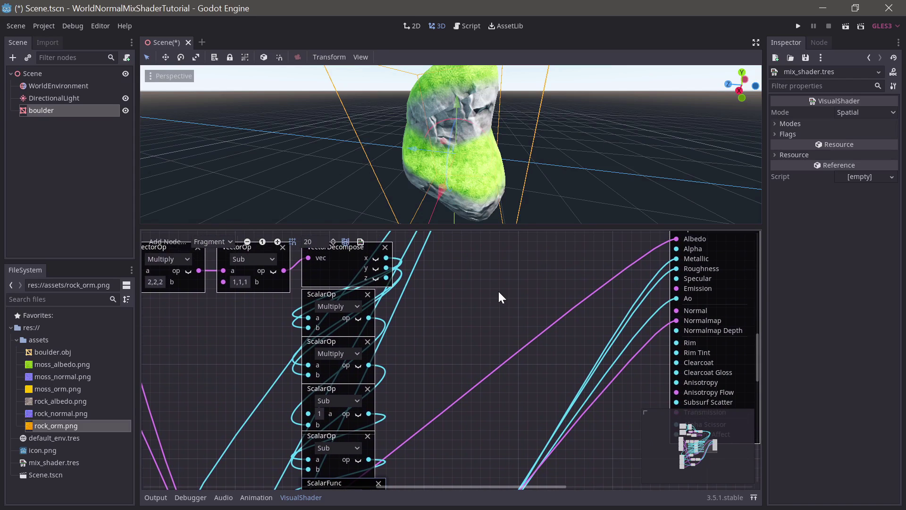
middle_click_drag(425, 361, 481, 319)
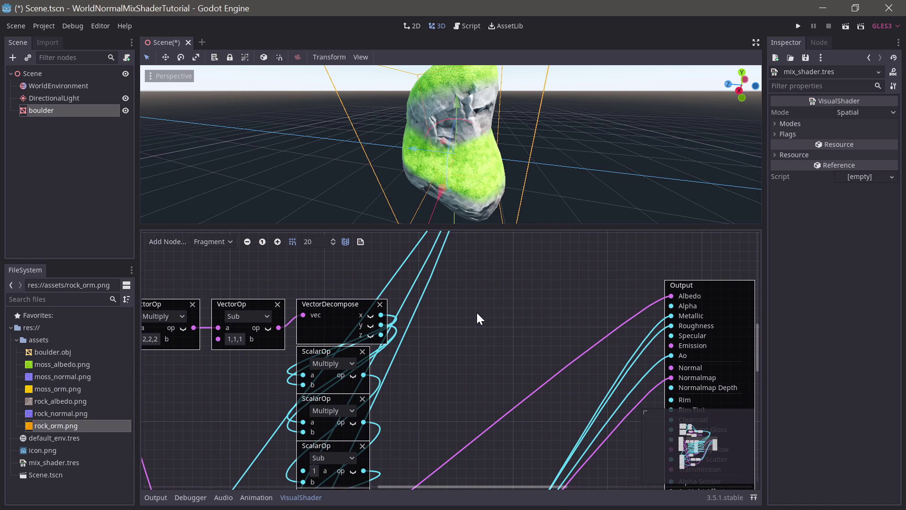
mouse_move(460, 315)
middle_mouse_down()
mouse_move(460, 276)
mouse_move(458, 314)
middle_mouse_up()
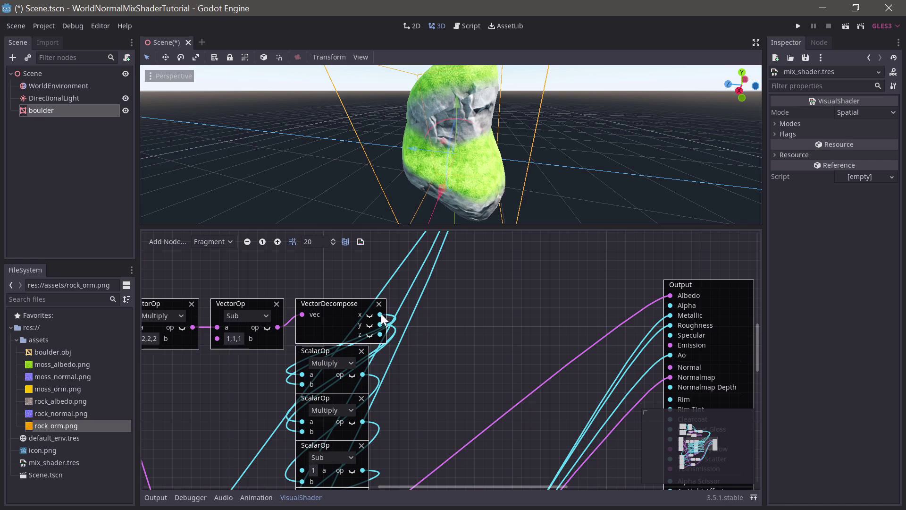
left_click_drag(381, 313, 428, 315)
type("sq")
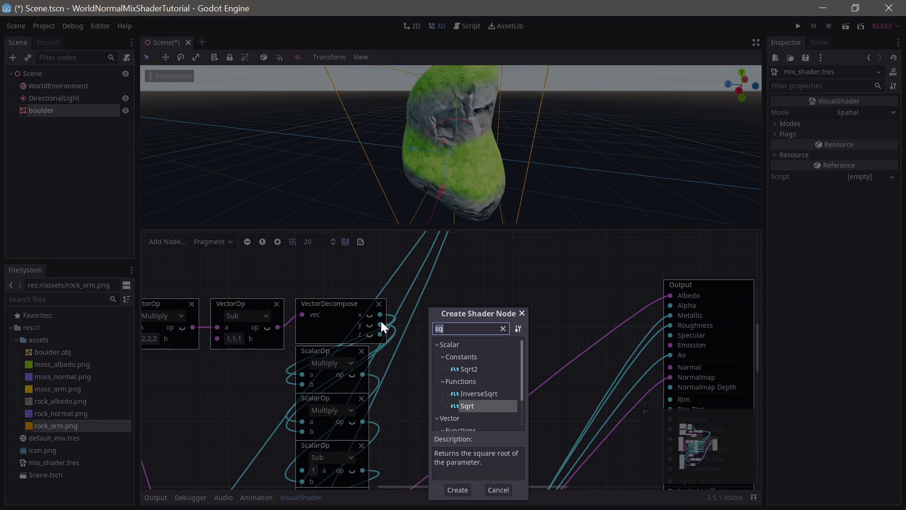
type("mul")
scroll(474, 428, "down", 1)
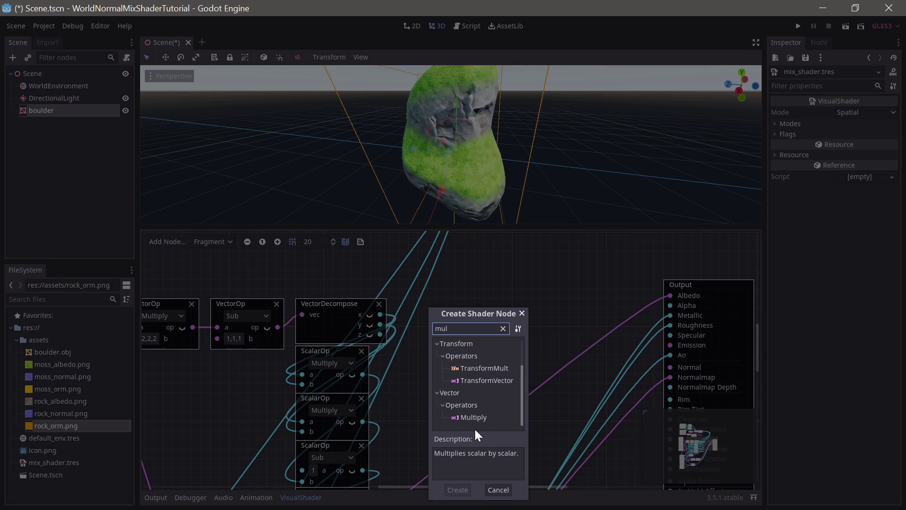
double_click(479, 416)
left_click_drag(464, 319, 492, 309)
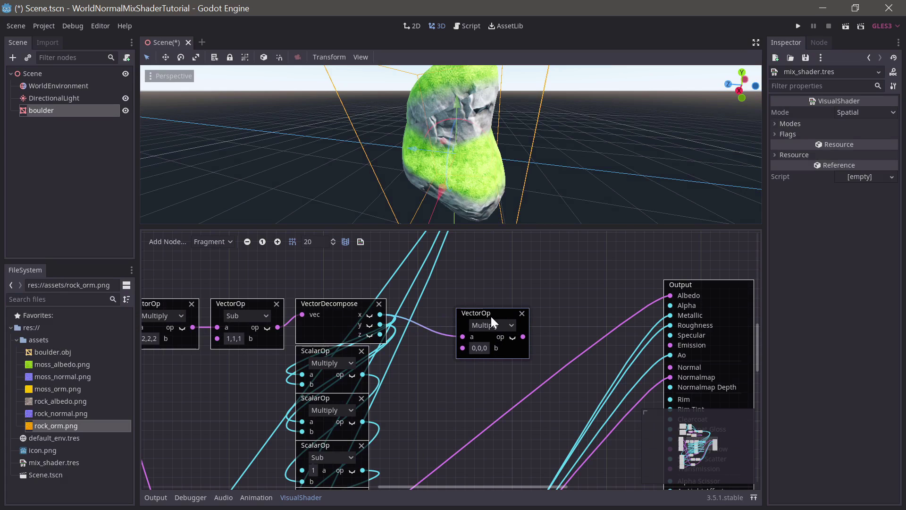
Step: Add a tangent Input node above the new vector Multiply node and connect it to b
right_click(473, 277)
type("tan")
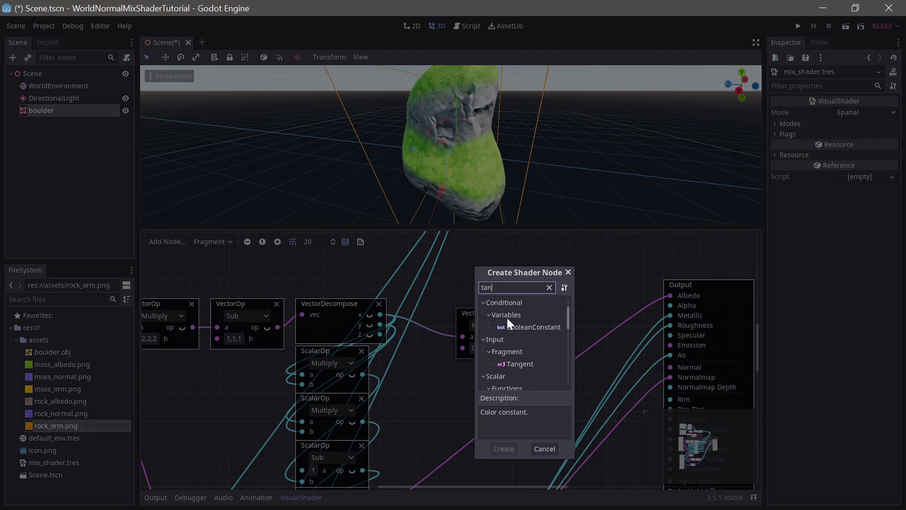
key("Return")
left_click_drag(500, 284, 479, 274)
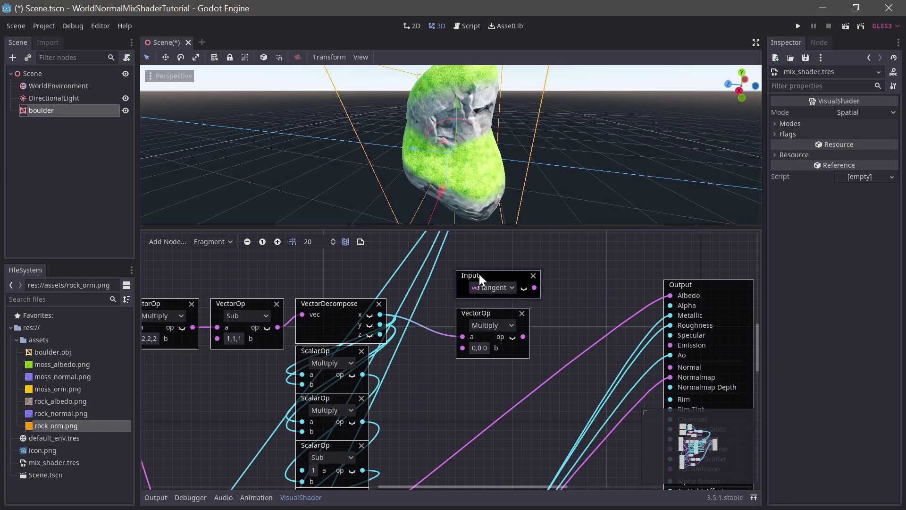
left_click_drag(534, 287, 461, 351)
Step: Add a second vector Multiply node below the first, with the decomposed y output connected to a
middle_click_drag(463, 381, 449, 331)
left_click_drag(367, 280, 444, 353)
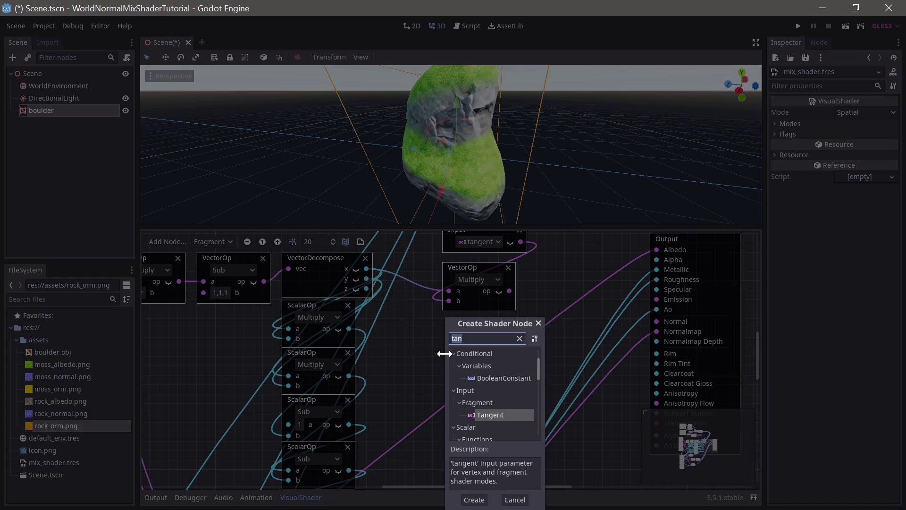
type("mul")
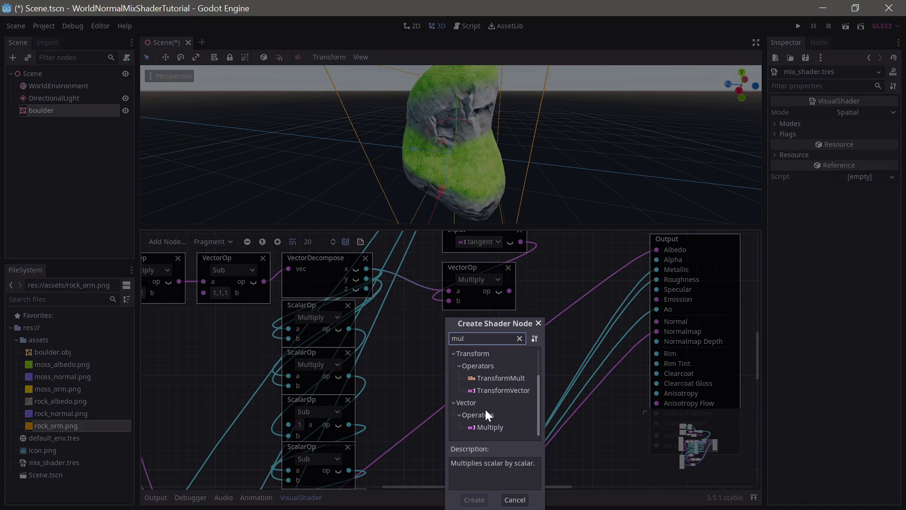
left_click(484, 427)
double_click(484, 427)
Step: Add a binormal Input node above the second vector Multiply node and connect it to b
right_click(458, 335)
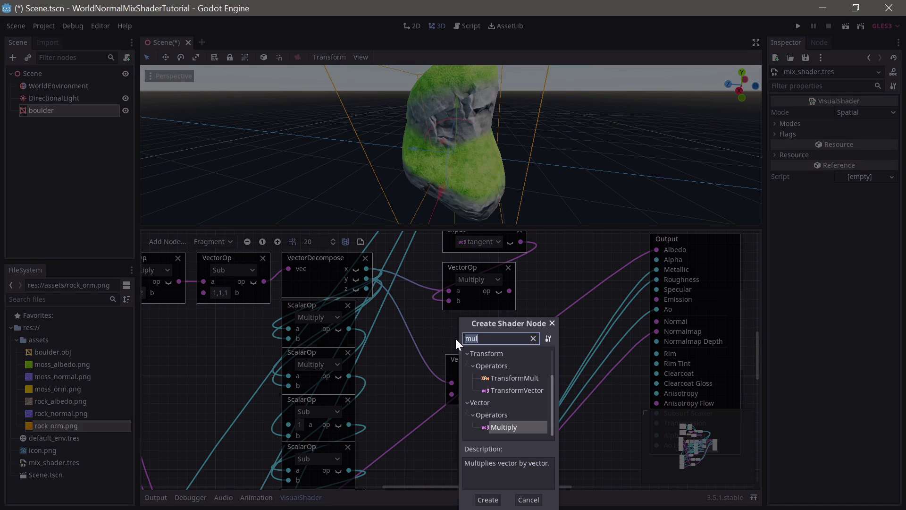
type("binoo")
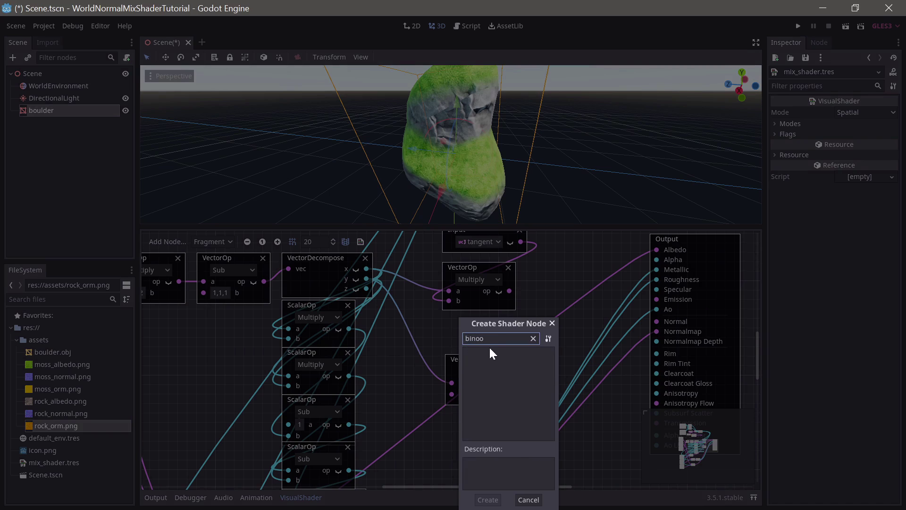
key("BackSpace")
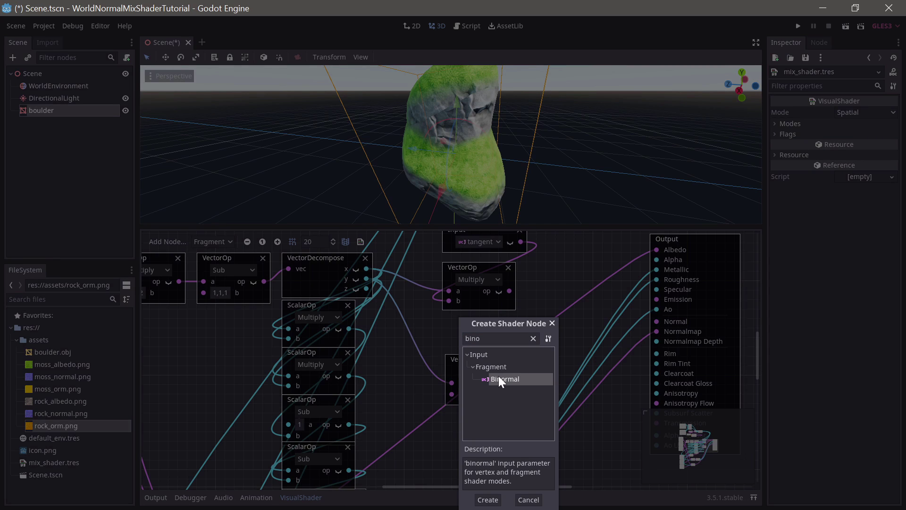
double_click(499, 375)
left_click_drag(493, 345, 448, 395)
Step: Add a third vector Multiply node below the others, with the Sqrt output connected to a
scroll(468, 406, "down", 3)
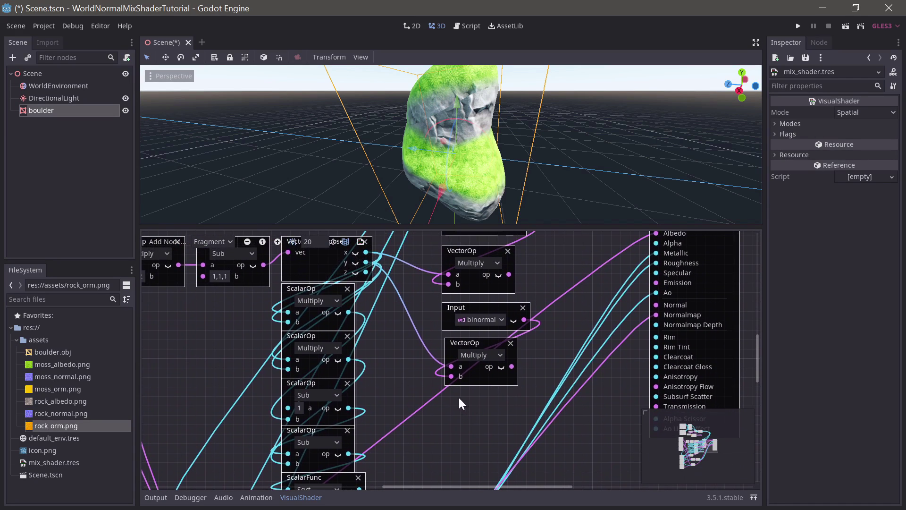
left_click_drag(359, 468, 443, 416)
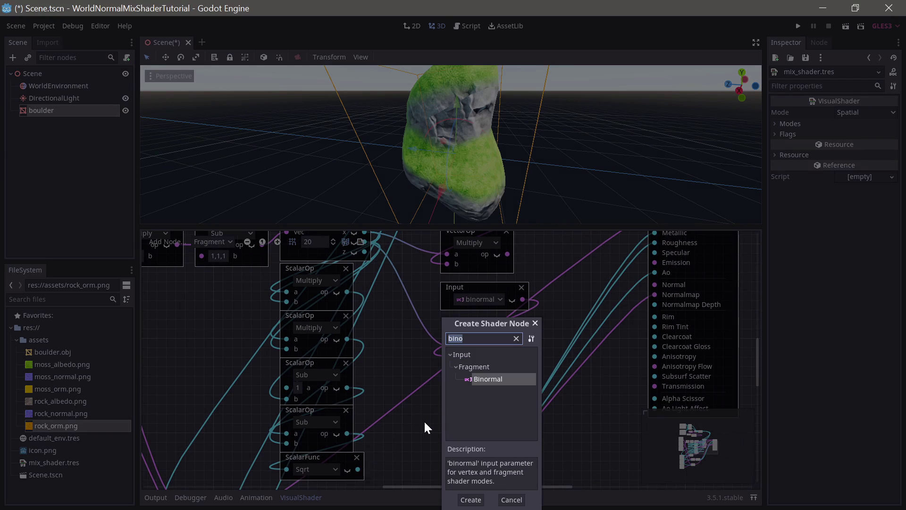
type("mul")
double_click(491, 427)
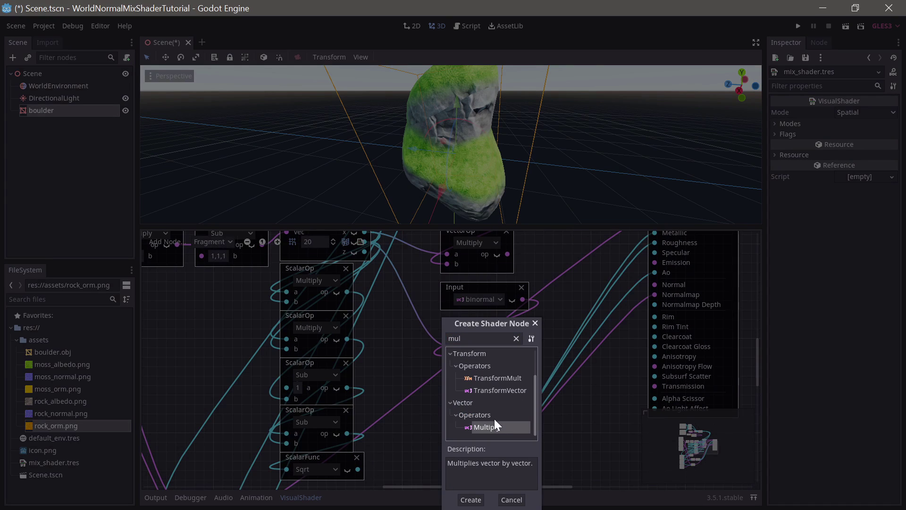
left_click_drag(488, 426, 485, 411)
Step: Add a normal Input node above the third vector Multiply node and connect it to b
right_click(472, 388)
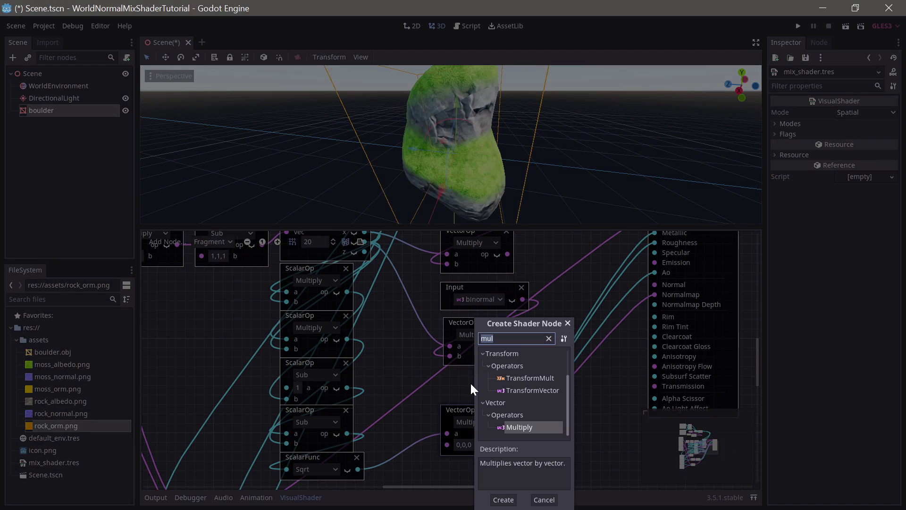
type("norm")
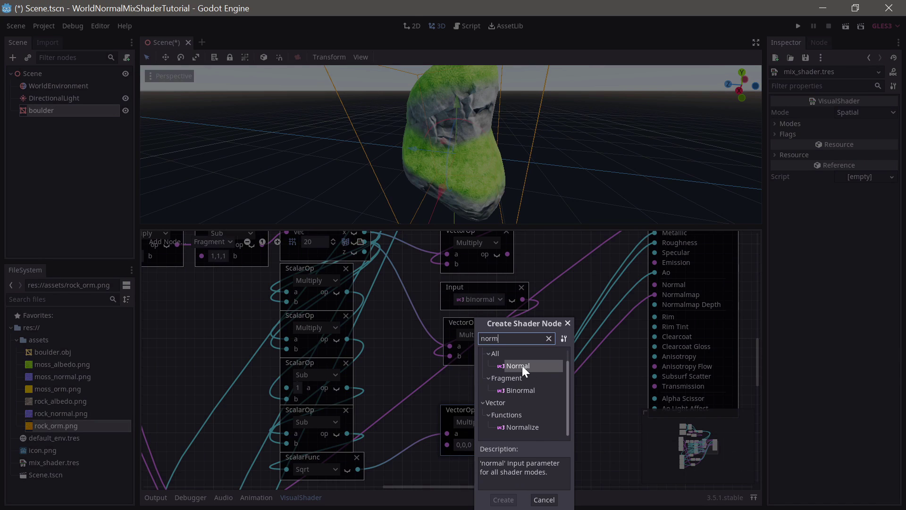
double_click(522, 365)
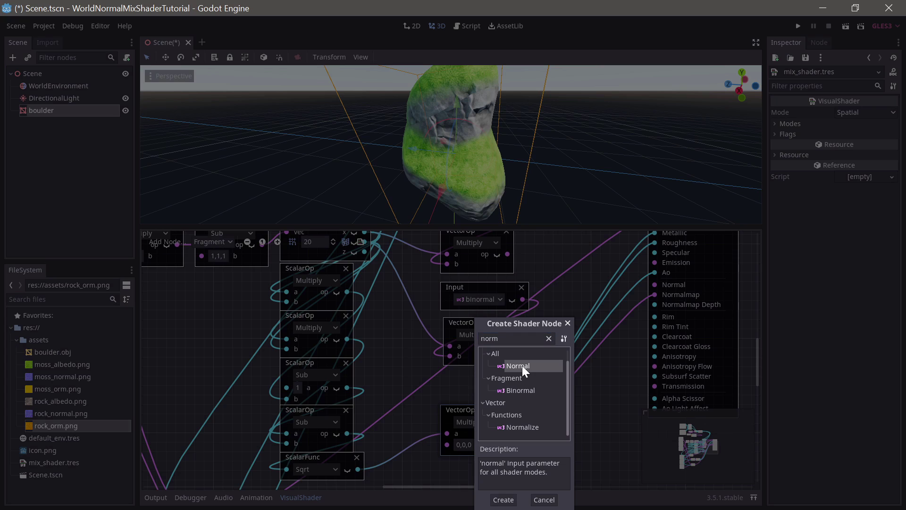
left_click_drag(512, 383, 471, 433)
Step: Add a vector Add node with the tangent Multiply output connected to a and the binormal Multiply output to b
middle_click_drag(580, 307, 473, 350)
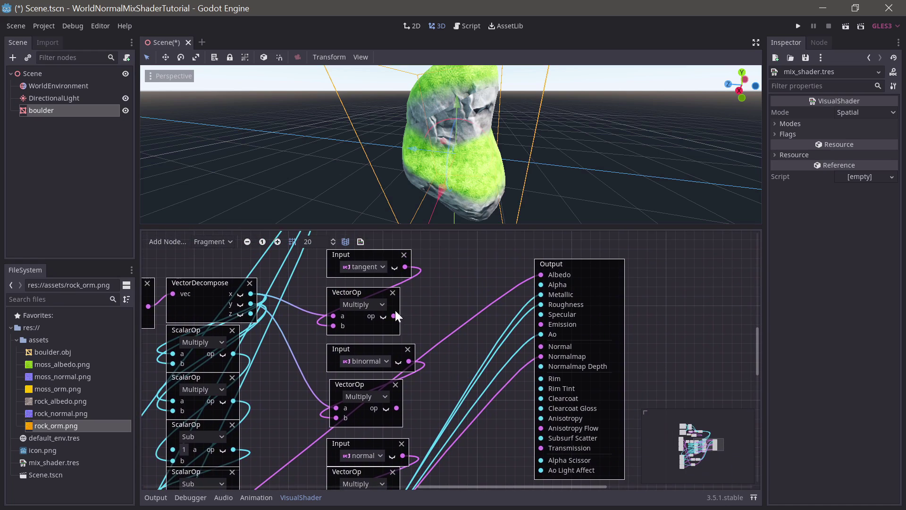
left_click_drag(395, 312, 431, 304)
type("add")
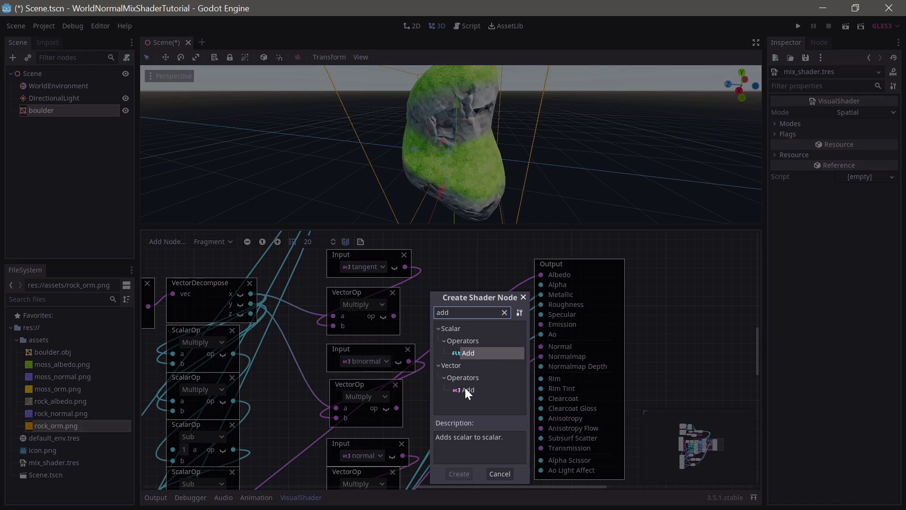
double_click(466, 389)
left_click_drag(451, 313, 466, 304)
middle_click_drag(422, 401, 423, 392)
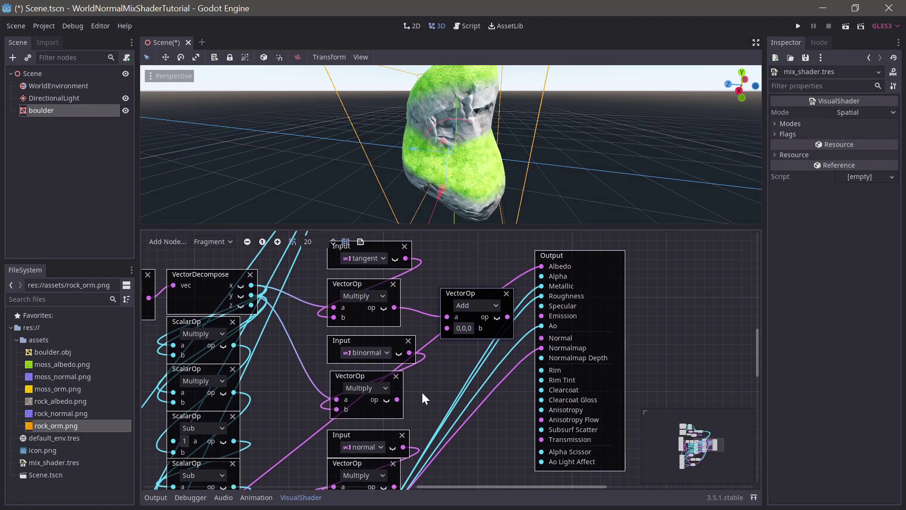
left_click_drag(399, 392, 449, 318)
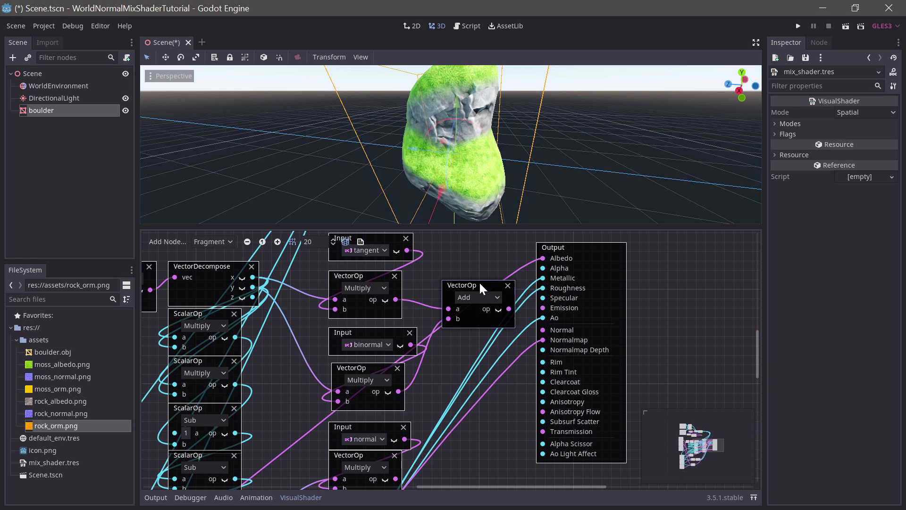
Step: Move the Output node aside, duplicate the vector Add node, and wire the first Add output to a and the normal Multiply output to b
left_click_drag(568, 273, 691, 283)
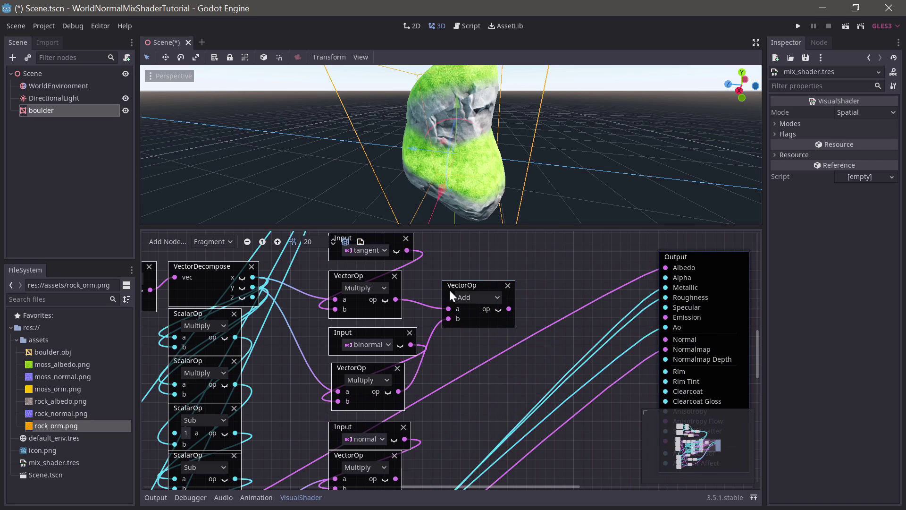
left_click_drag(449, 288, 449, 358)
key("ctrl+d")
scroll(452, 373, "down", 3)
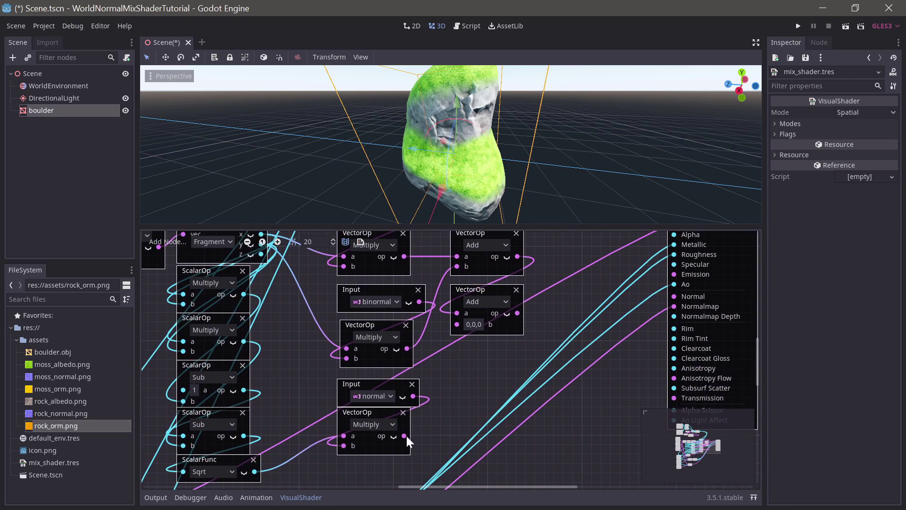
left_click_drag(406, 434, 457, 324)
Step: Connect the second Add output to input a of the DotProduct node, replacing the normal input
middle_click_drag(497, 365, 477, 445)
mouse_move(463, 359)
left_mouse_down()
mouse_move(471, 368)
mouse_move(465, 359)
left_mouse_up()
middle_click_drag(536, 325, 554, 366)
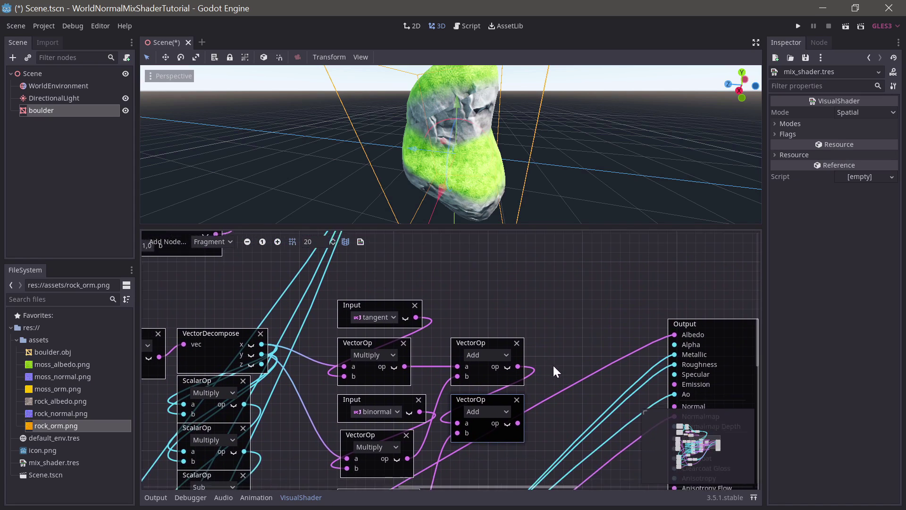
scroll(538, 366, "up", 2)
middle_click_drag(507, 338, 549, 354)
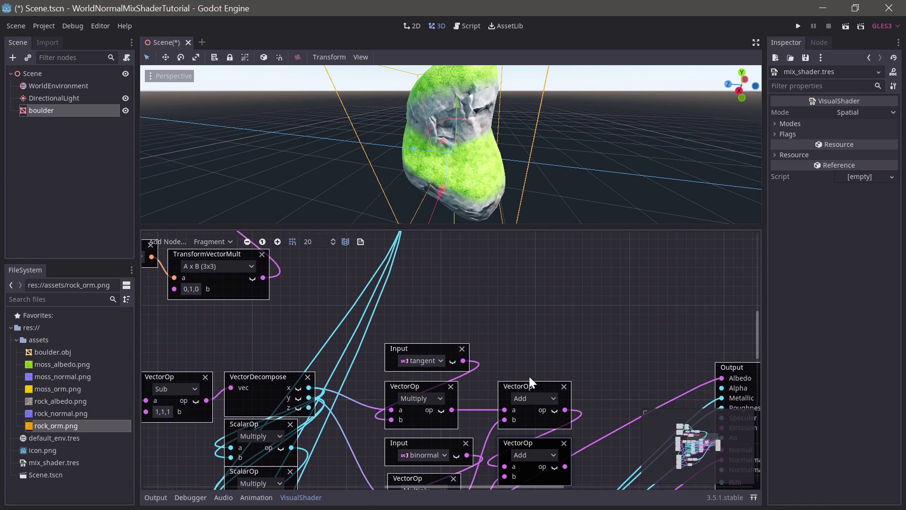
middle_click_drag(480, 297, 501, 279)
left_click_drag(465, 227, 486, 141)
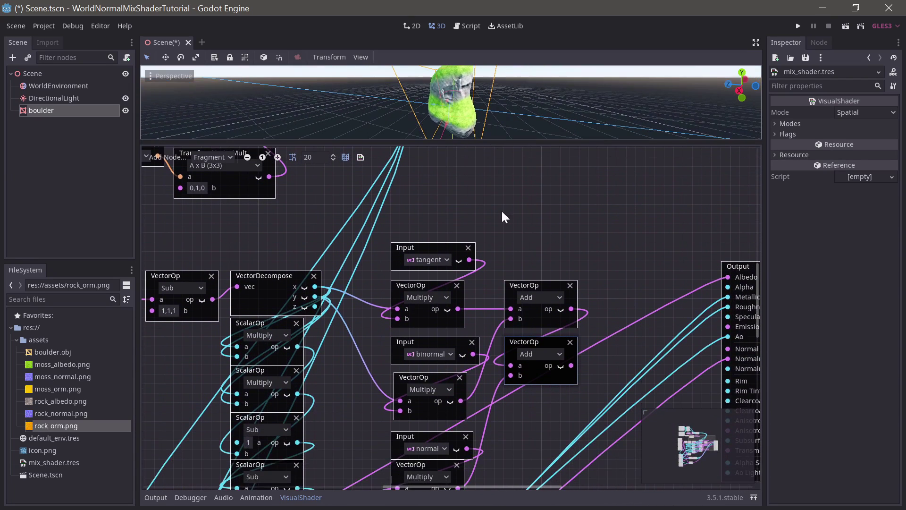
middle_click_drag(501, 216, 528, 310)
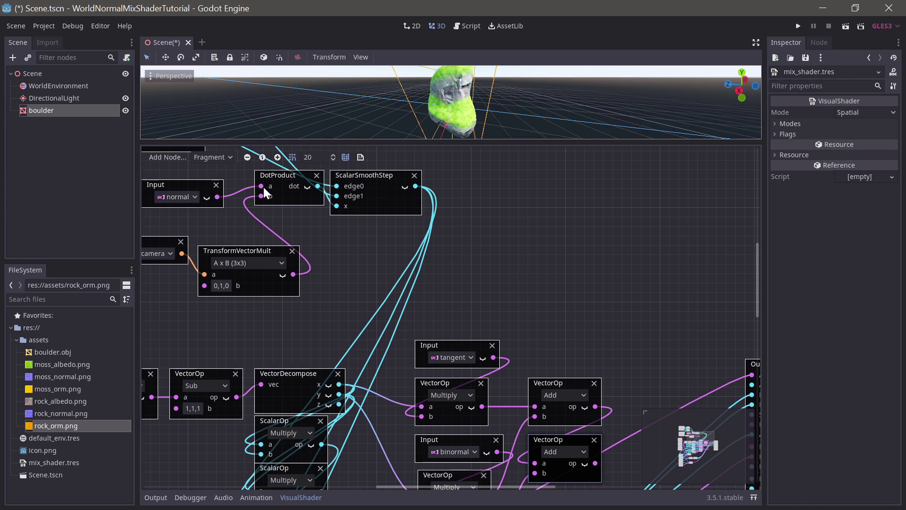
left_click_drag(596, 463, 256, 183)
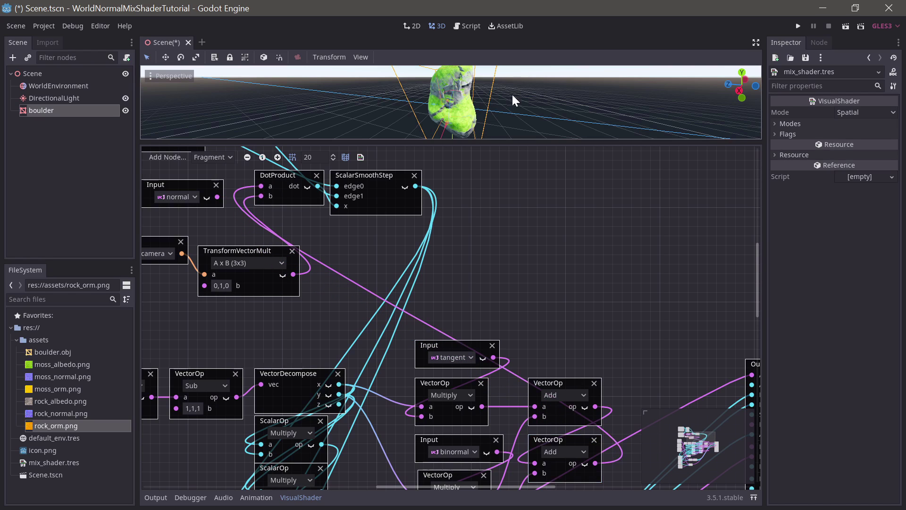
Step: Enlarge the 3D viewport and rotate the boulder onto its side, to about -9, -84 and 89 degrees in x, y and z
middle_click_drag(505, 105, 529, 112)
scroll(504, 107, "down", 8)
scroll(503, 108, "up", 8)
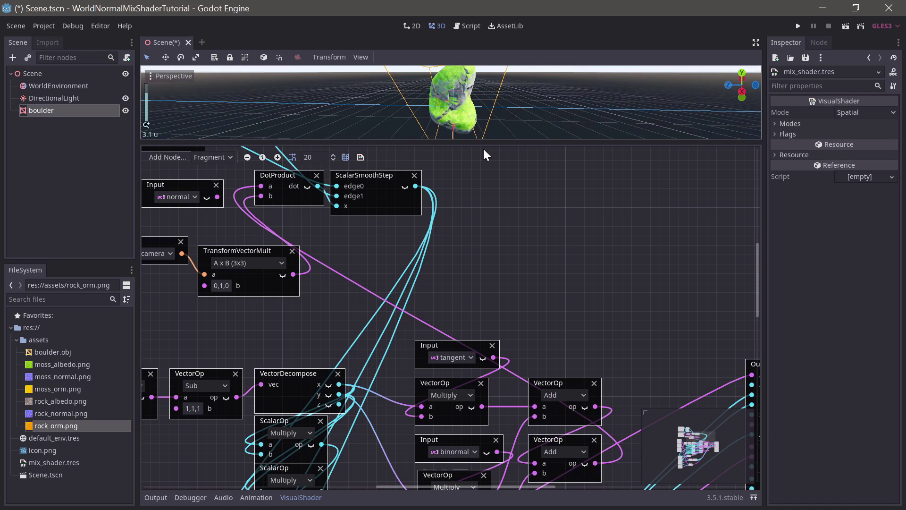
left_click_drag(490, 141, 496, 318)
scroll(528, 245, "down", 5)
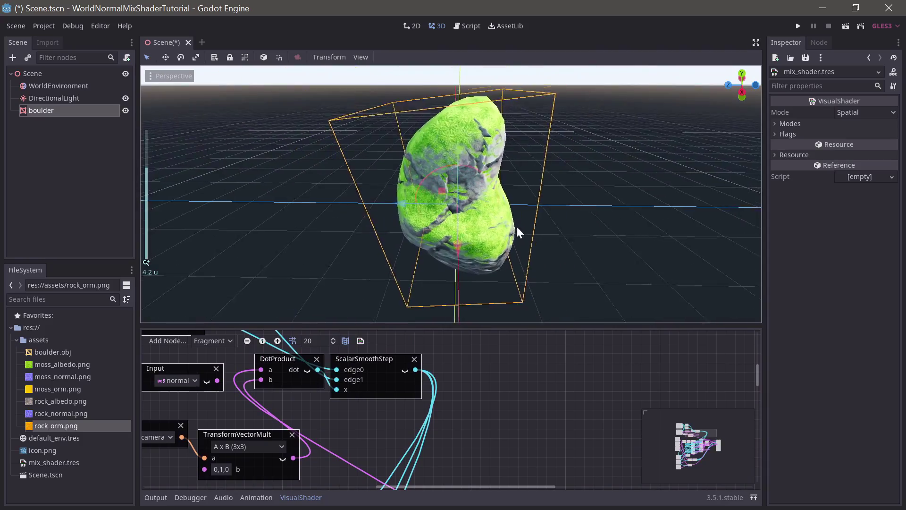
middle_click_drag(606, 224, 409, 149)
left_click_drag(435, 171, 497, 167)
middle_click_drag(505, 240, 559, 237)
left_click_drag(467, 169, 445, 200)
middle_click_drag(444, 195, 322, 202)
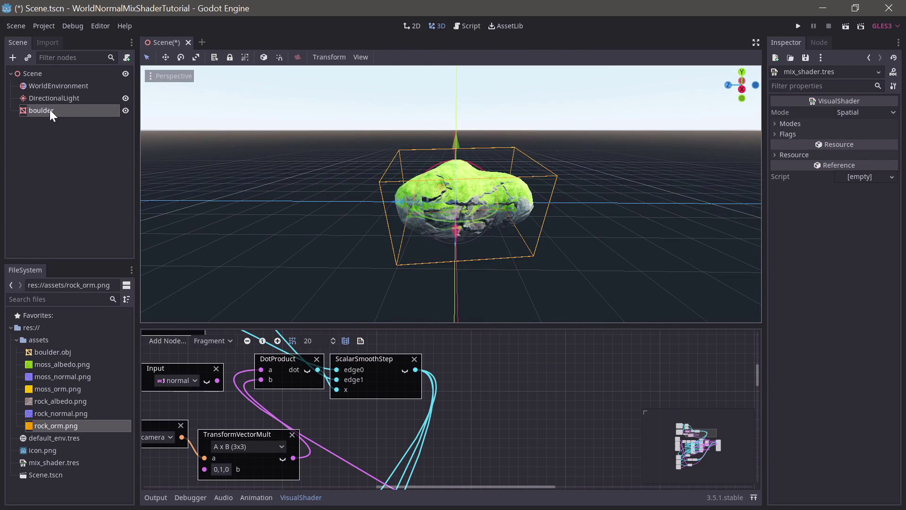
Step: Open the boulder's Material Override shader material and set its Fade parameter to 0
left_click(61, 112)
left_click(863, 228)
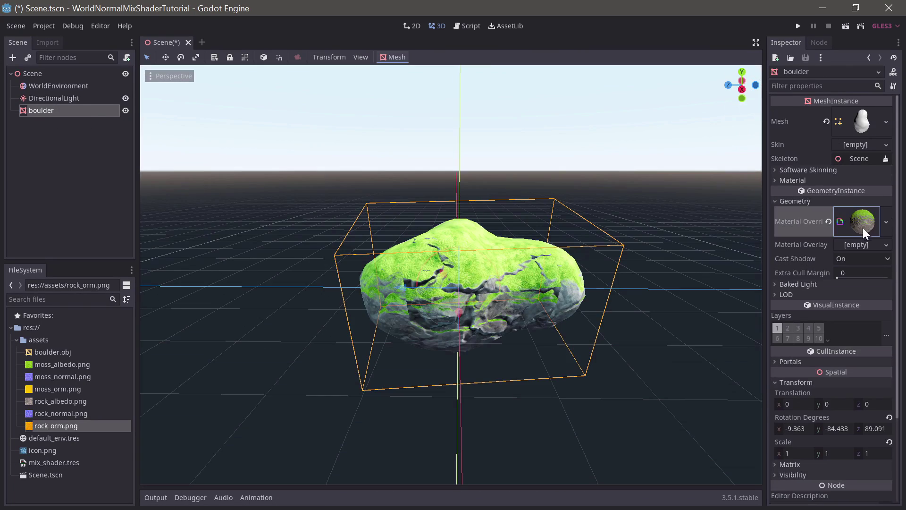
left_click_drag(871, 210, 821, 231)
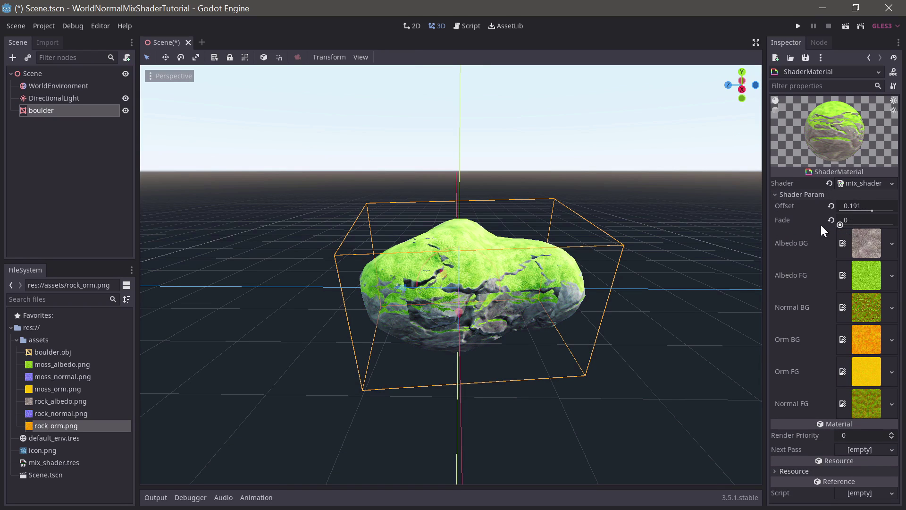
Step: Examine the moss and rock blend on the boulder from several sides and distances, and shrink the 3D viewport to enlarge the shader graph
middle_click_drag(748, 262, 236, 358)
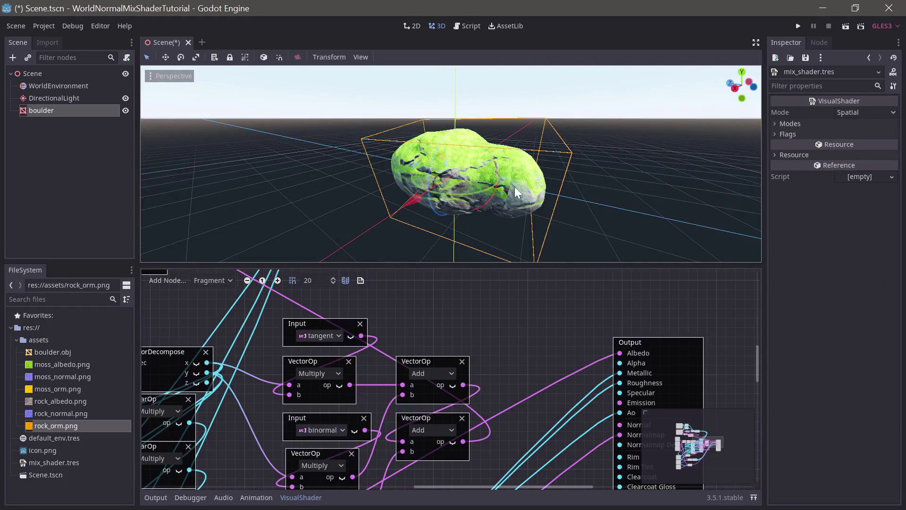
scroll(505, 192, "up", 5)
scroll(497, 211, "down", 4)
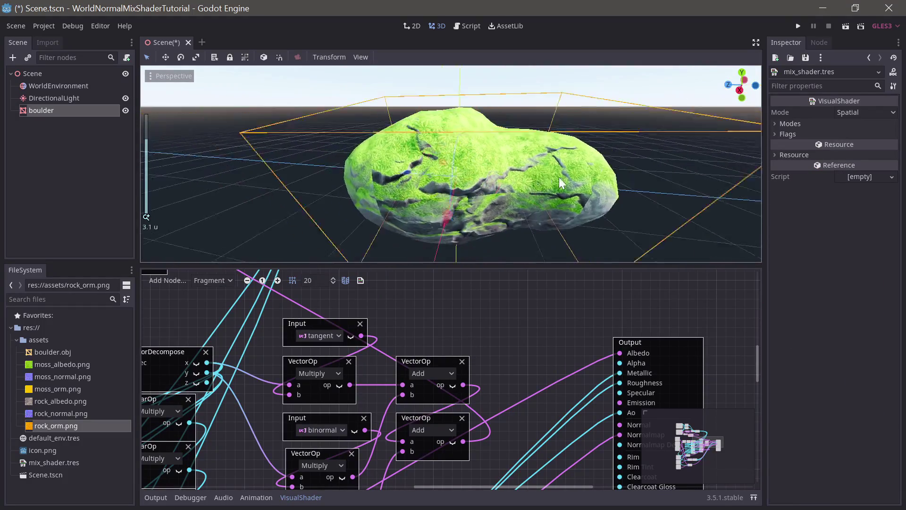
middle_click_drag(593, 185, 311, 209)
scroll(459, 220, "up", 6)
scroll(459, 221, "down", 8)
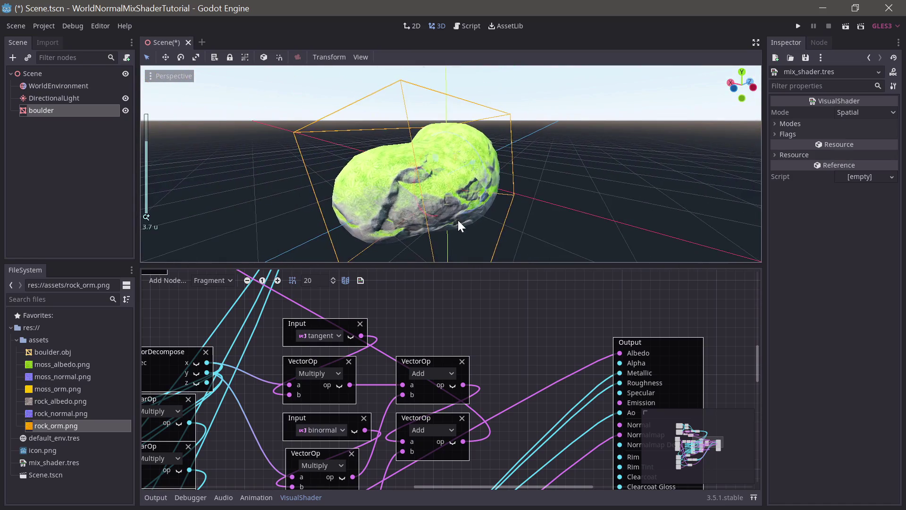
left_click_drag(435, 262, 435, 218)
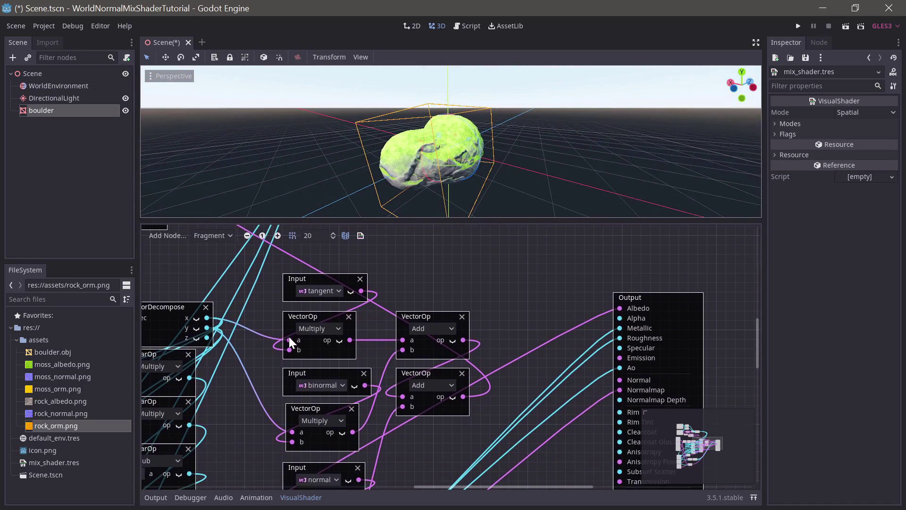
Step: Add a VectorUniform node in the empty graph area ahead of the background texture uniforms
scroll(302, 392, "down", 6, "ctrl")
scroll(288, 395, "up", 6, "ctrl")
middle_click_drag(274, 400, 437, 366)
middle_click_drag(300, 355, 486, 401)
middle_click_drag(402, 356, 559, 421)
middle_click_drag(313, 327, 419, 332)
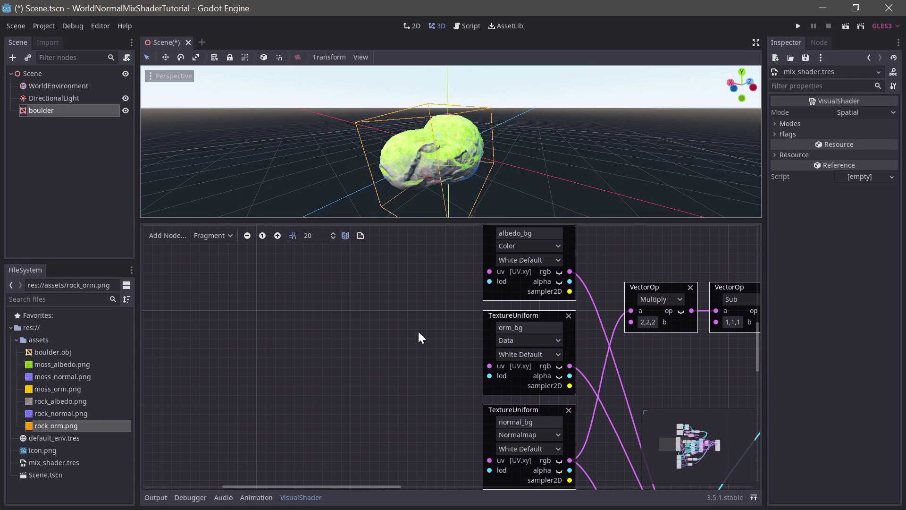
right_click(278, 293)
type("uni")
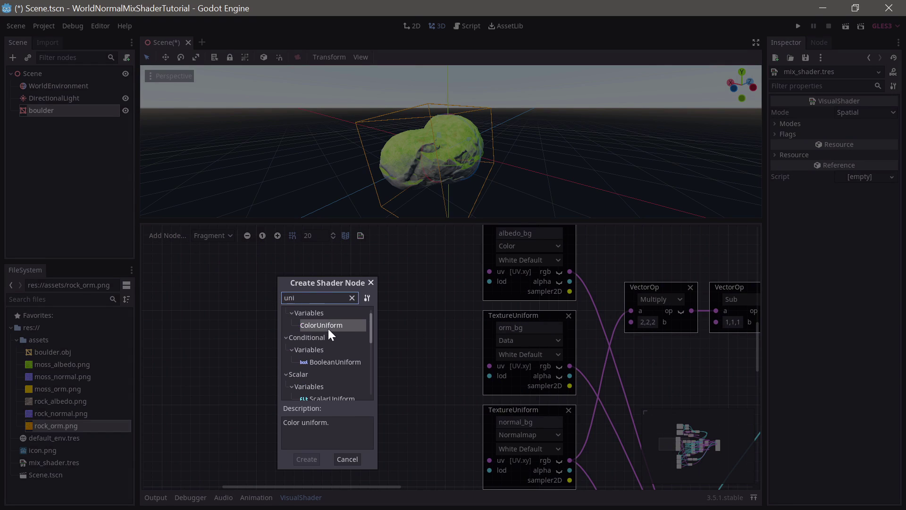
type("f")
scroll(322, 348, "down", 5)
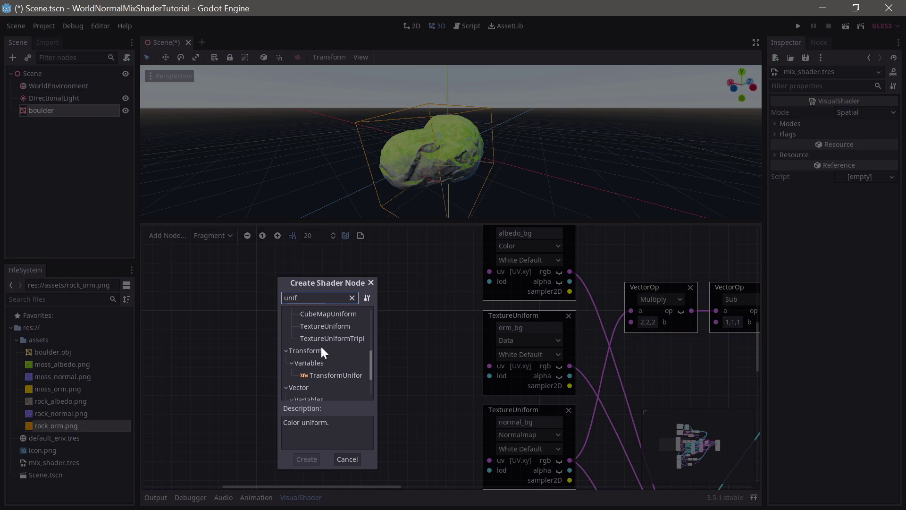
key("BackSpace")
key("BackSpace")
key("BackSpace")
key("BackSpace")
type("vec")
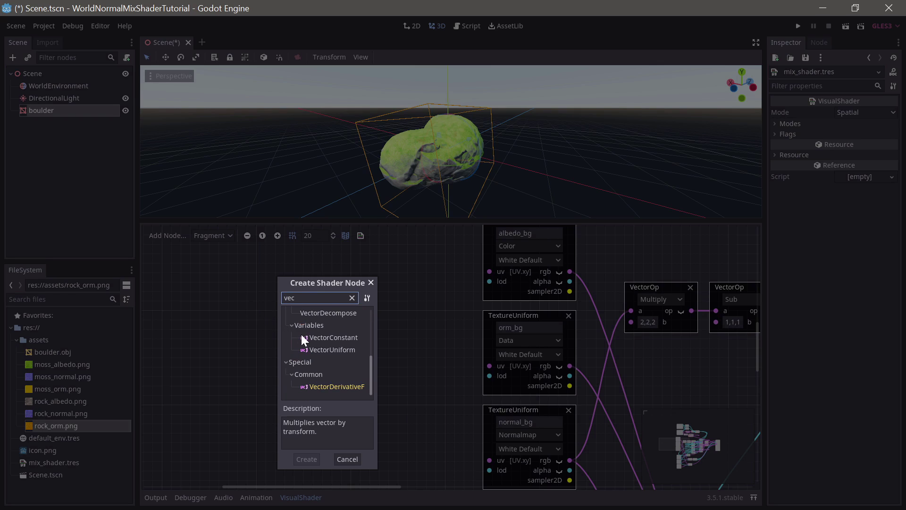
double_click(319, 350)
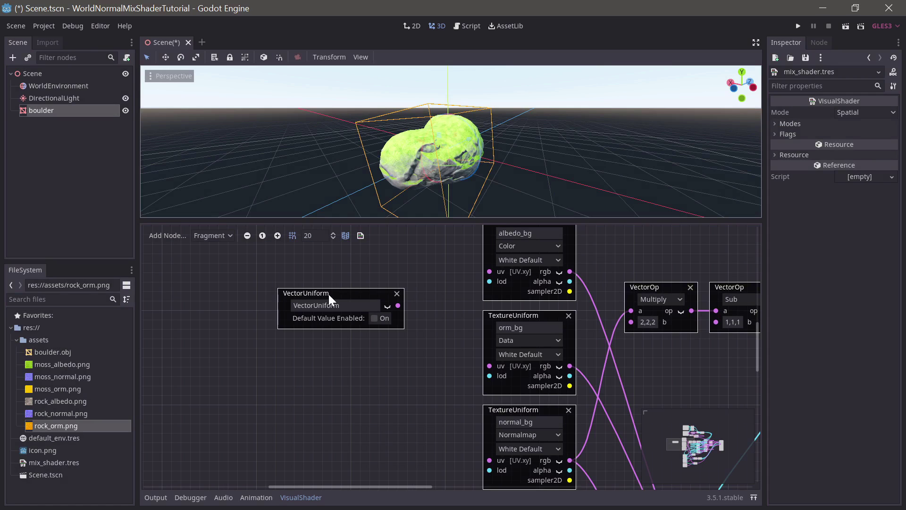
Step: Name the new vector uniform bg_uv_scale and move it farther from the background texture nodes
left_click_drag(328, 293, 298, 287)
double_click(307, 299)
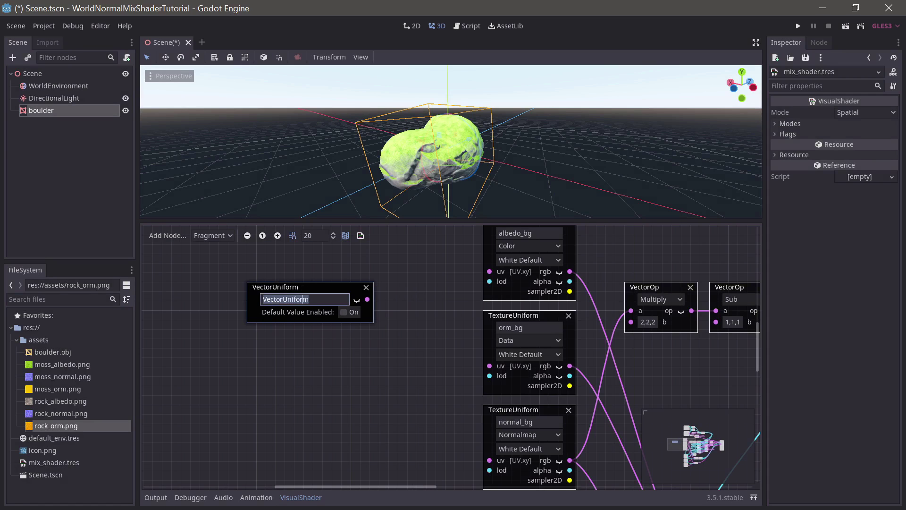
type("bg_uv_scale")
left_click_drag(318, 281, 265, 344)
Step: Duplicate the bg_uv_scale uniform, name the copy fg_uv_scale2, and place it below the original
key("ctrl+d")
left_click(226, 356)
key("BackSpace")
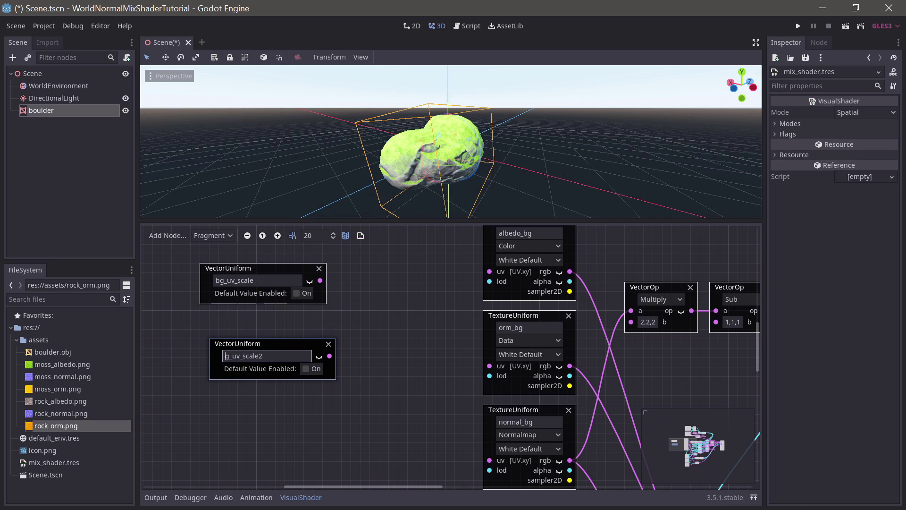
type("´f")
key("BackSpace")
key("BackSpace")
type("f")
left_click_drag(296, 345, 279, 365)
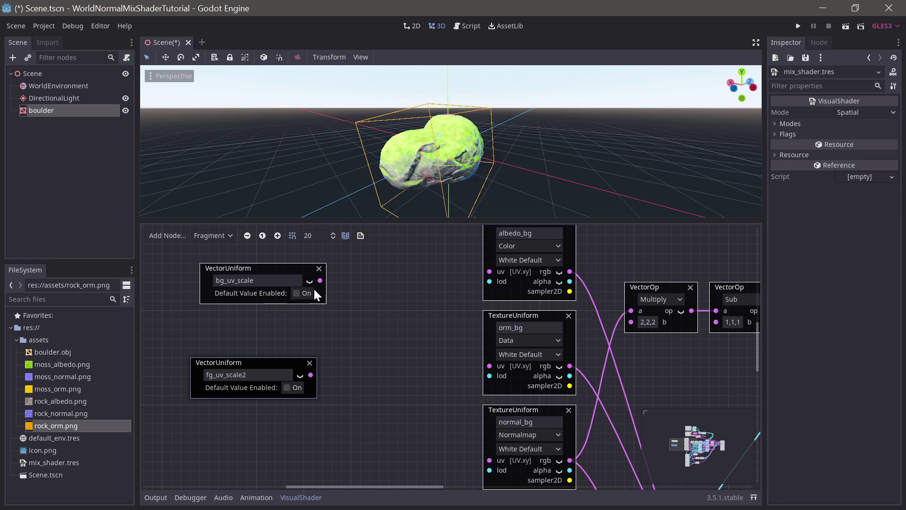
Step: Enable the default value of the bg_uv_scale uniform and set x, y and z to 1
left_click(298, 293)
left_click(280, 315)
type("1")
left_click(332, 316)
type("1")
left_click(359, 318)
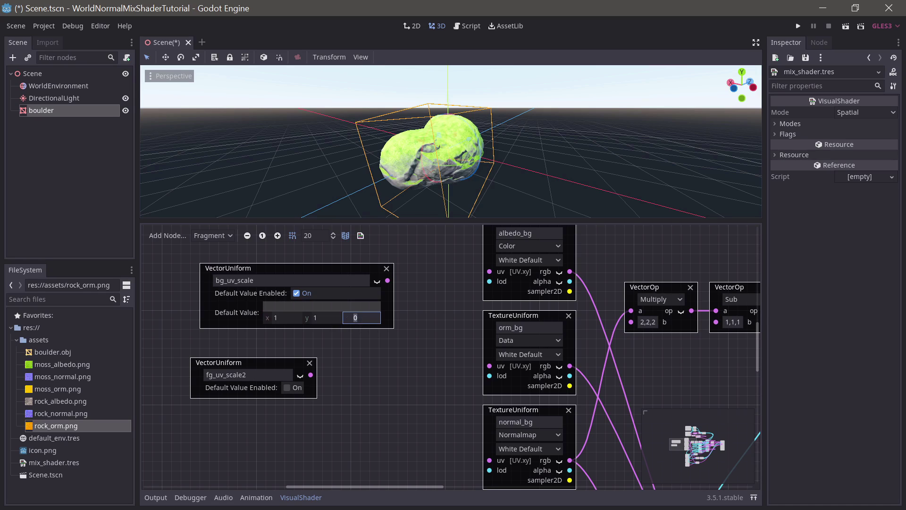
type("1")
key("Return")
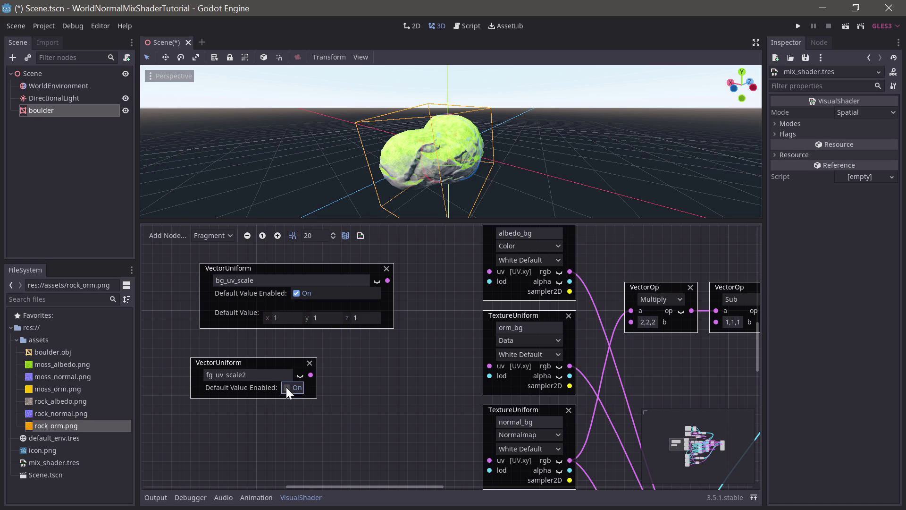
Step: Enable the default value of the fg_uv_scale2 uniform and set x, y and z to 1
left_click(286, 388)
left_click(269, 412)
type("1")
left_click(314, 412)
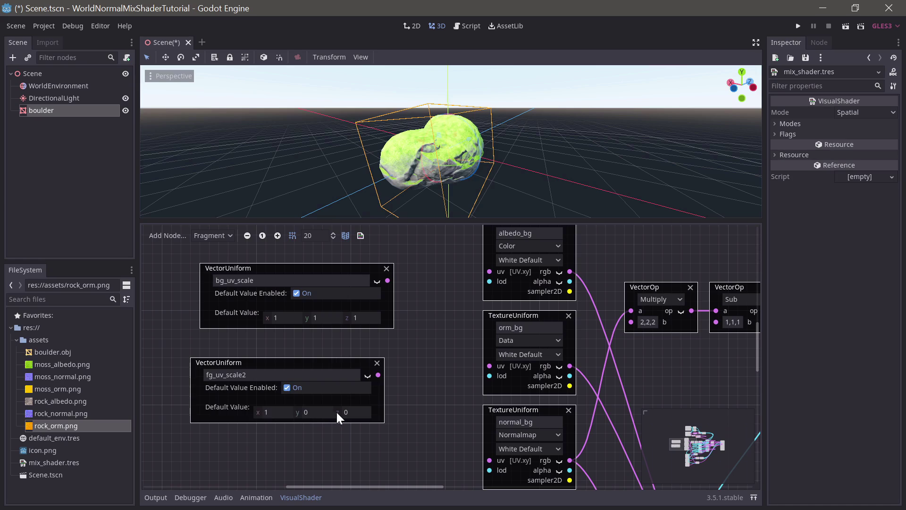
type("1")
key("Return")
left_click(347, 410)
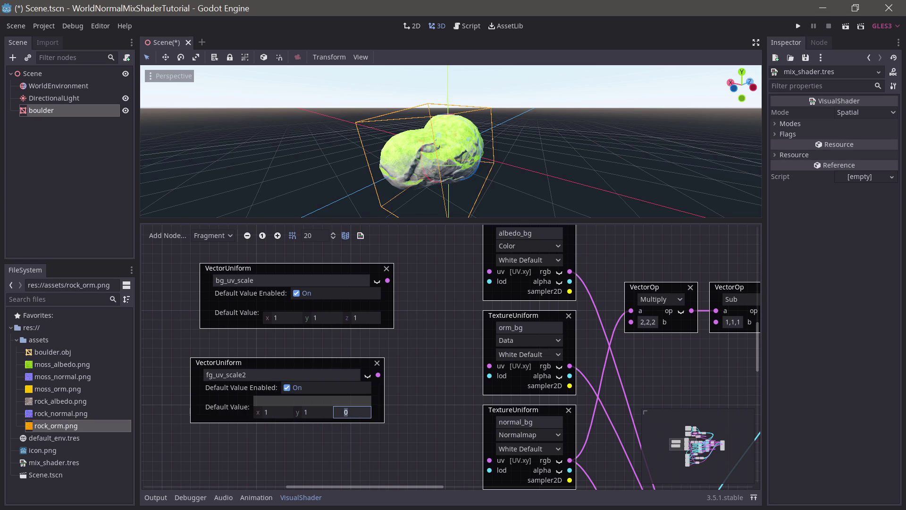
type("1")
key("Return")
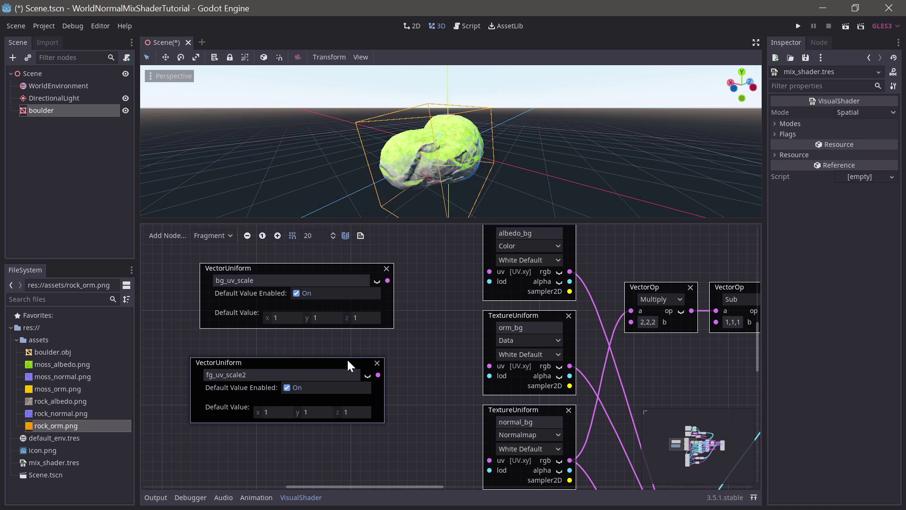
Step: Space the two scale uniforms apart and add a vector Multiply node with bg_uv_scale wired to input a
left_click_drag(347, 359, 349, 417)
left_click_drag(389, 286, 367, 273)
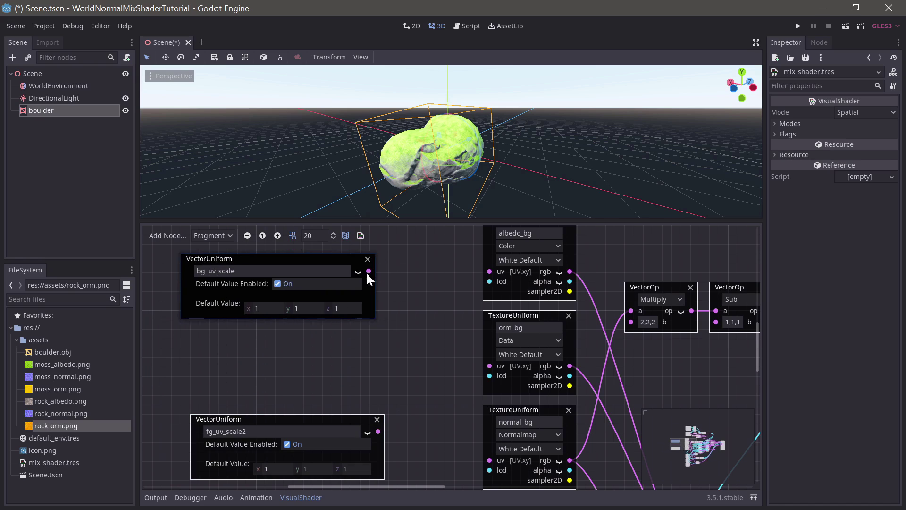
right_click(390, 281)
type("mul")
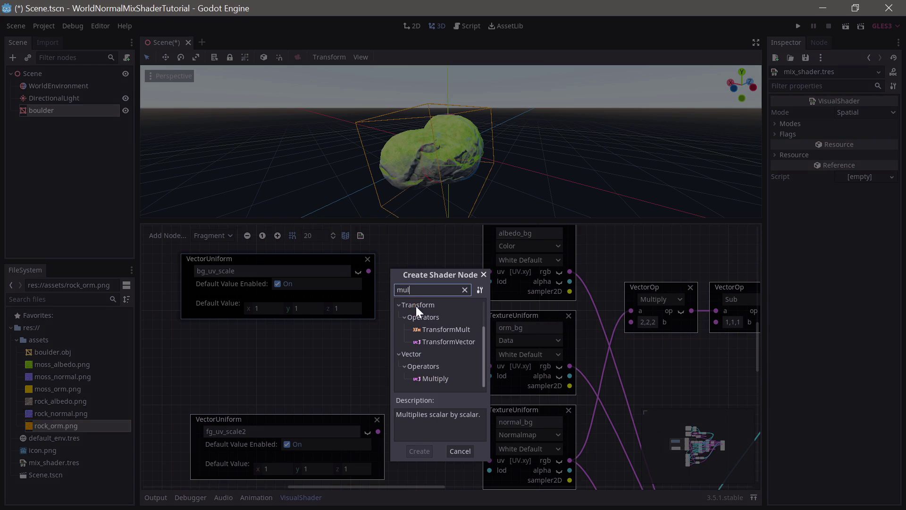
double_click(432, 379)
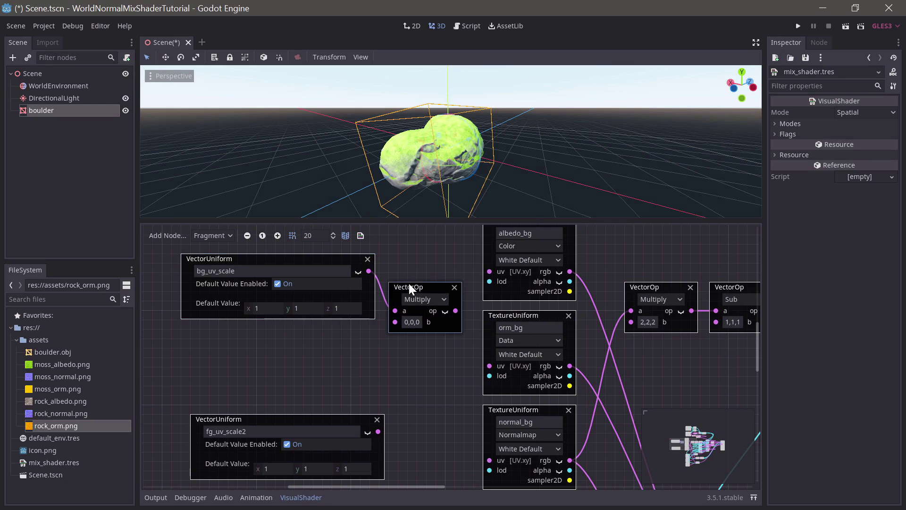
Step: Add a uv Input node between the two scale uniforms and connect it to input b of the Multiply node
right_click(255, 393)
type("uv")
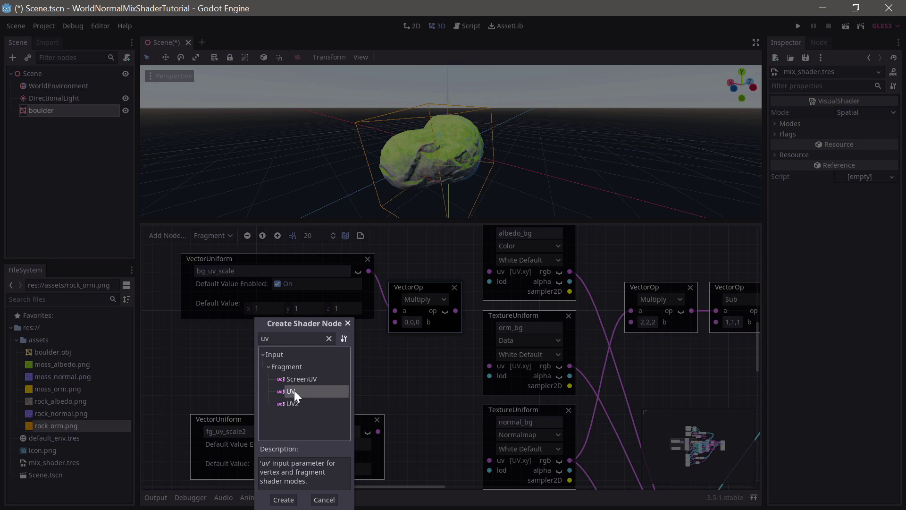
double_click(294, 390)
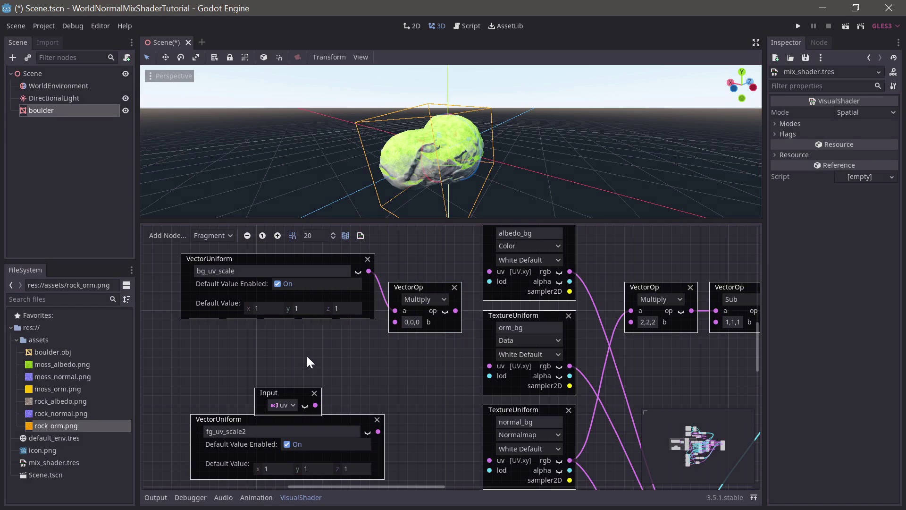
left_click_drag(296, 391, 334, 343)
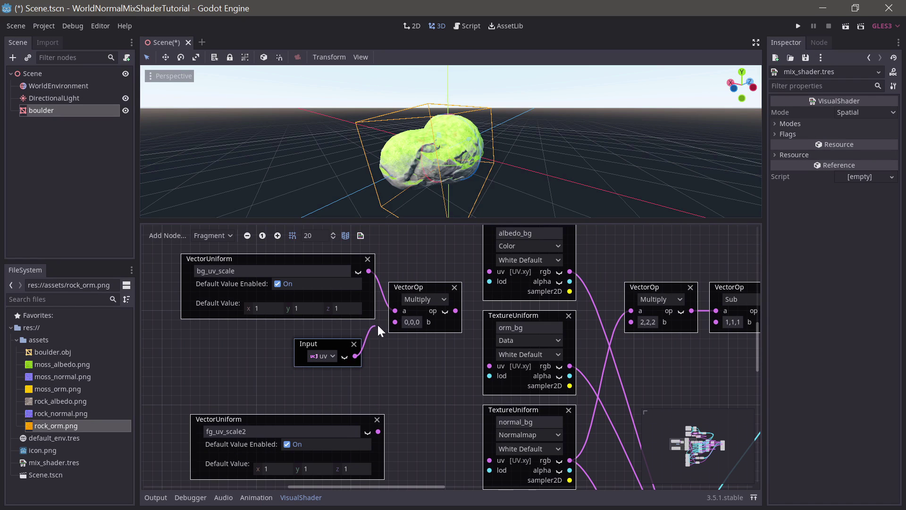
scroll(382, 340, "down", 2)
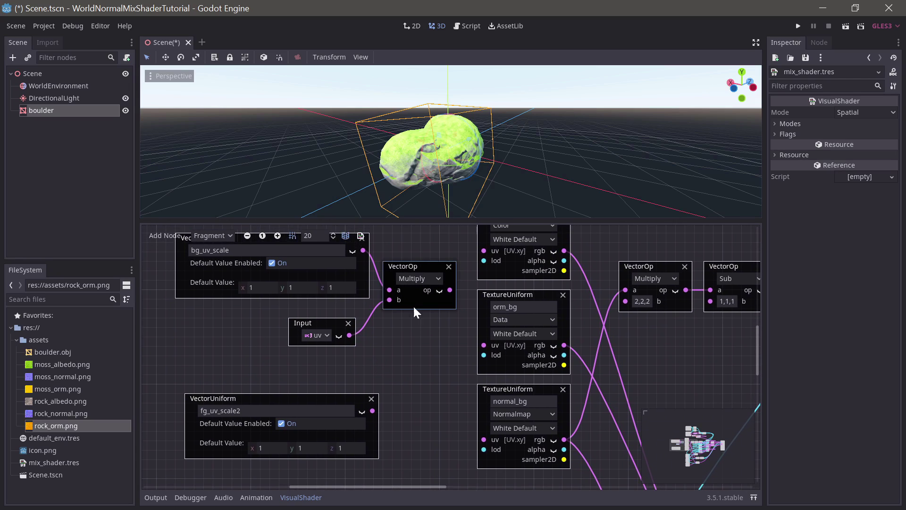
Step: Duplicate the Multiply node beside fg_uv_scale2 and wire the uv input and fg_uv_scale2 into its two inputs
key("ctrl+d")
left_click_drag(429, 269, 425, 406)
left_click_drag(386, 432, 389, 433)
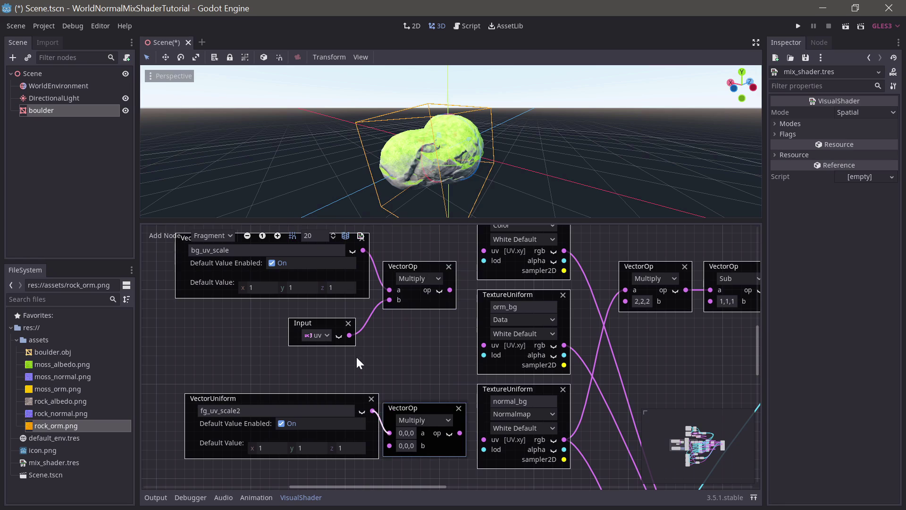
left_click_drag(350, 336, 389, 432)
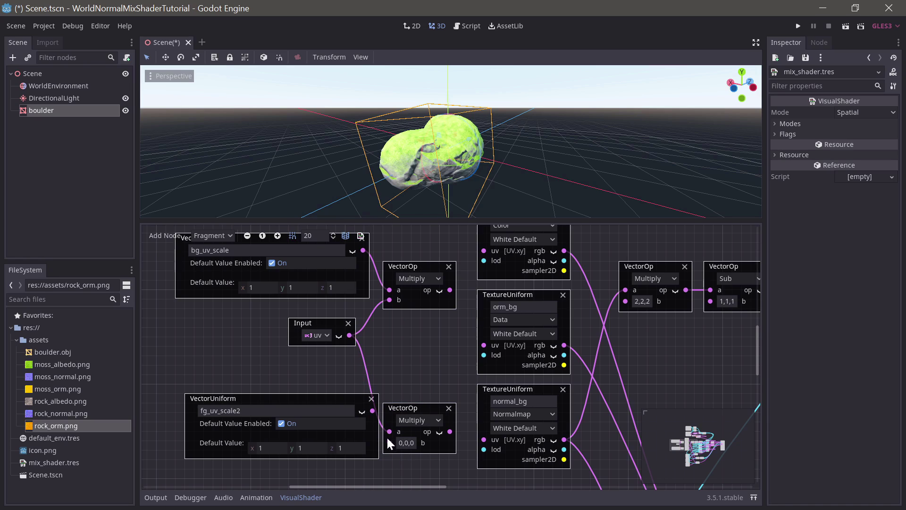
left_click_drag(350, 335, 390, 432)
Step: Connect the bg_uv_scale Multiply output to the uv inputs of albedo_bg, orm_bg and normal_bg
middle_click_drag(405, 407, 362, 311)
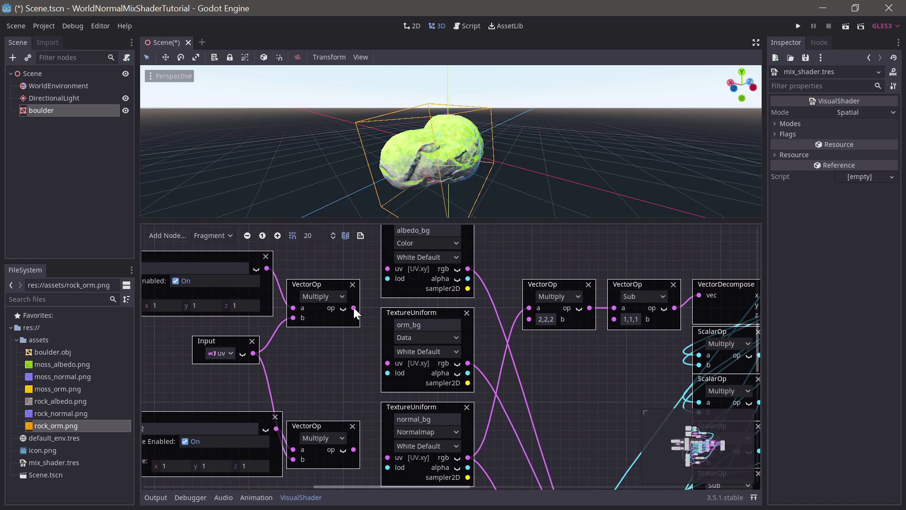
left_click_drag(355, 306, 387, 364)
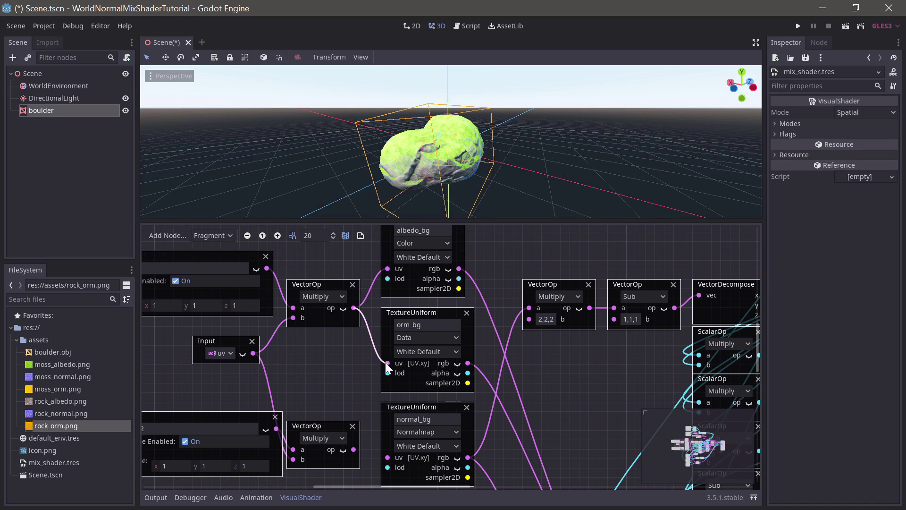
left_click_drag(355, 307, 386, 458)
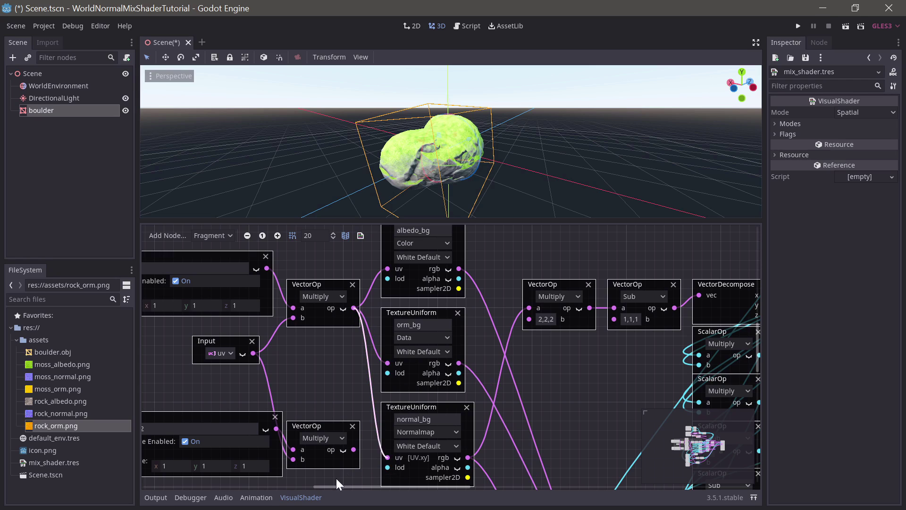
Step: Move the second Multiply node beside the foreground textures and connect its output to uv on albedo_fg, orm_fg and normal_fg
middle_click_drag(336, 478, 353, 303)
left_click_drag(352, 303, 354, 436)
middle_click_drag(360, 377, 362, 231)
left_click_drag(358, 293, 358, 304)
left_click_drag(339, 394, 348, 507)
middle_click_drag(380, 386, 375, 295)
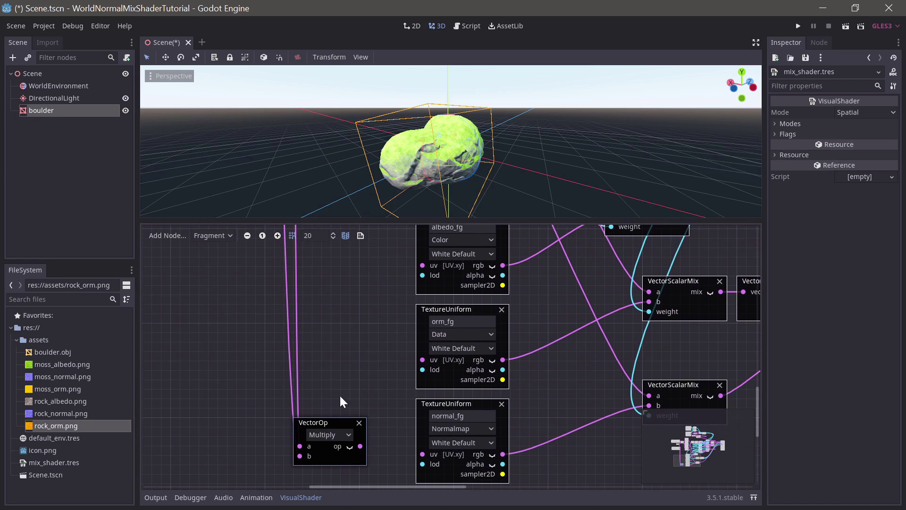
left_click_drag(332, 422, 355, 338)
left_click_drag(370, 371, 422, 272)
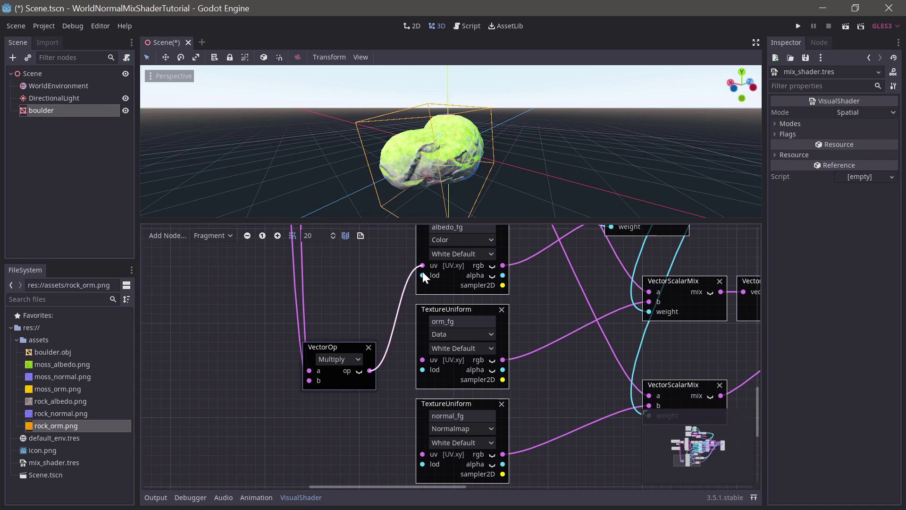
left_click_drag(369, 370, 409, 429)
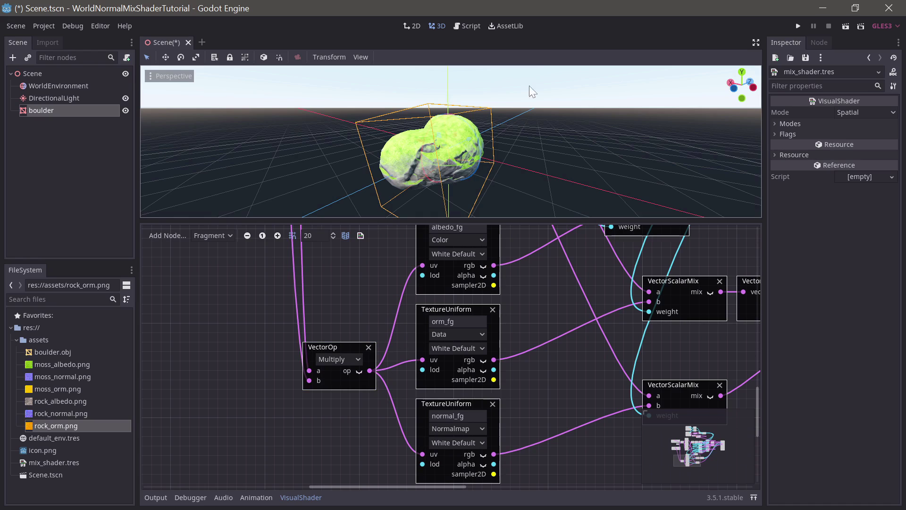
Step: Open the boulder's ShaderMaterial parameters and set BG UV Scale to 2 on x, y and z
left_click(86, 99)
left_click(89, 110)
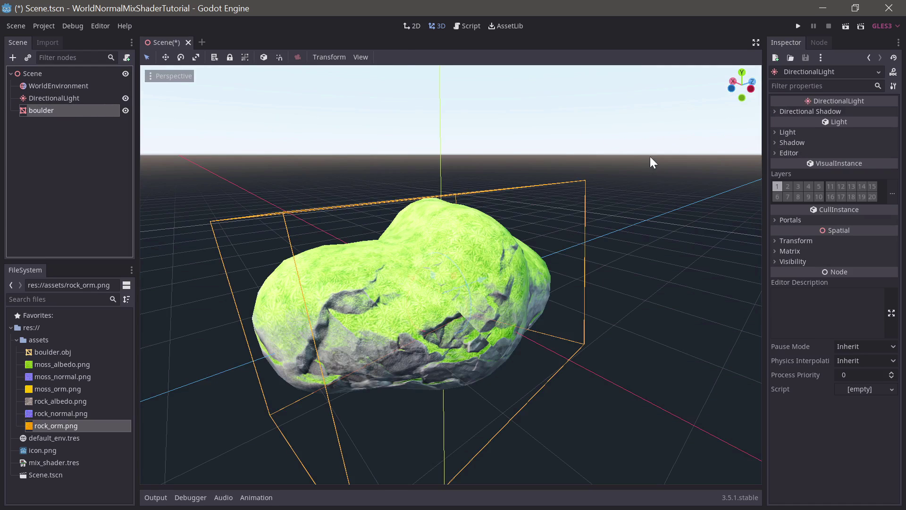
middle_click_drag(650, 157, 584, 194)
left_click(860, 221)
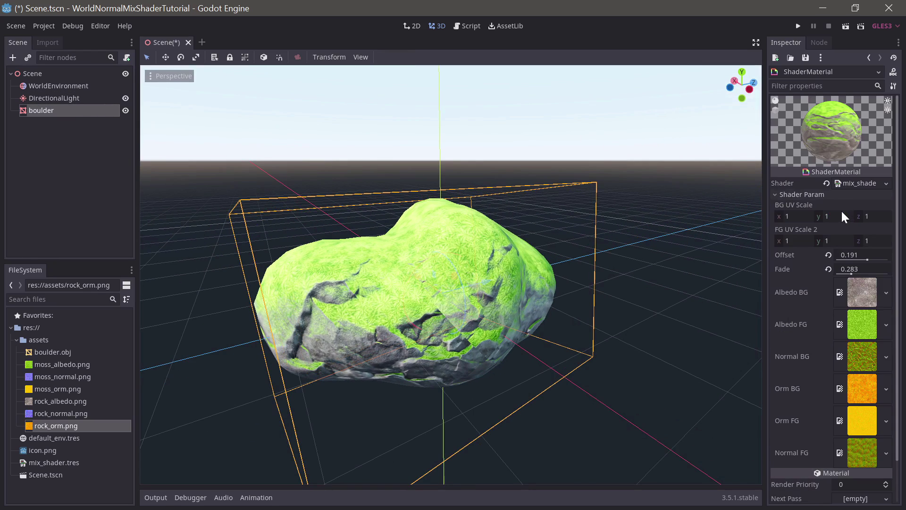
left_click(797, 216)
type("2")
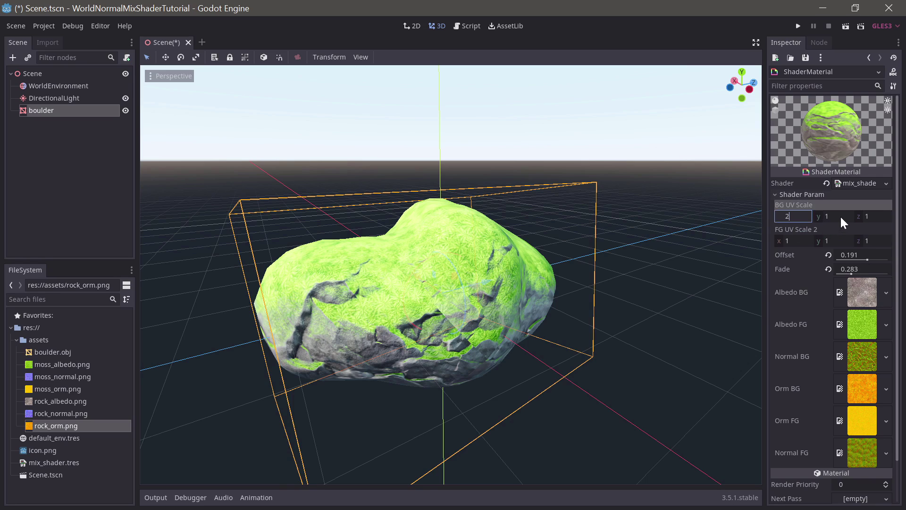
left_click(840, 215)
type("2")
left_click(874, 216)
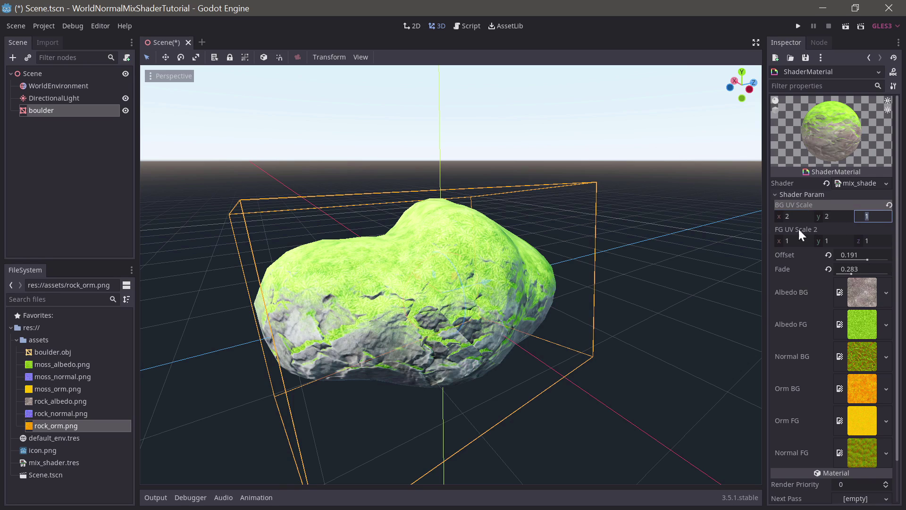
type("2")
Step: Set the x and y components of FG UV Scale 2 to 4
left_click_drag(807, 240, 804, 240)
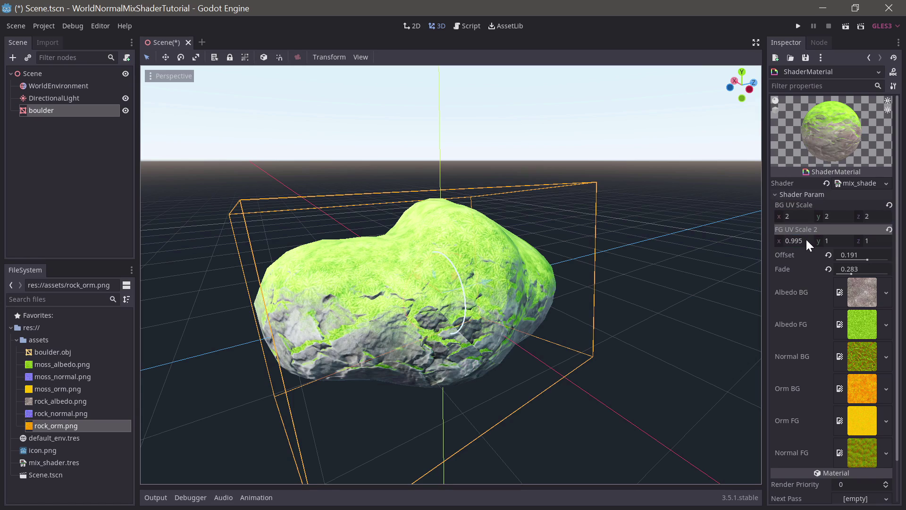
left_click(807, 240)
type("4")
left_click(837, 241)
type("4")
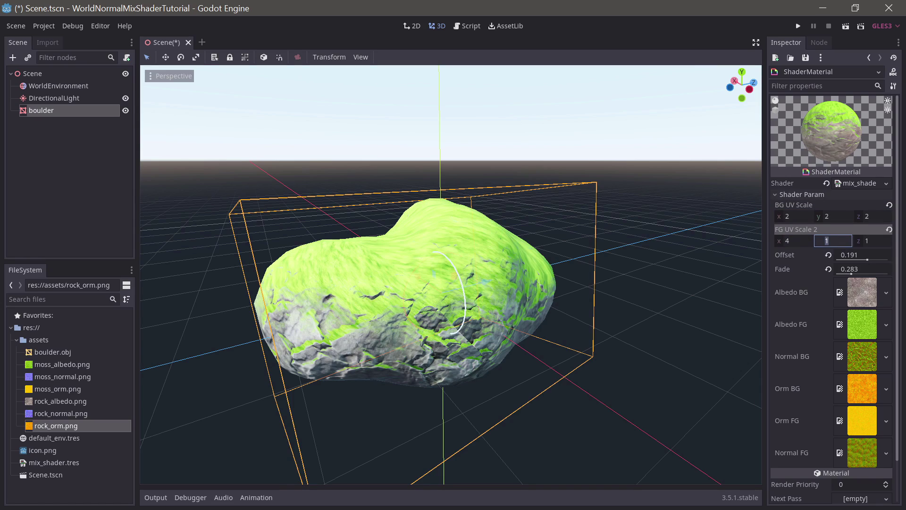
left_click(803, 240)
Step: Lower the material's Offset to about 0.099 and Fade to about 0.136, and inspect the moss blend around the boulder
scroll(540, 299, "up", 2)
middle_click_drag(525, 288, 382, 276)
scroll(650, 285, "up", 6)
scroll(637, 277, "down", 4)
scroll(574, 270, "up", 6)
scroll(580, 256, "down", 4)
scroll(382, 275, "up", 2)
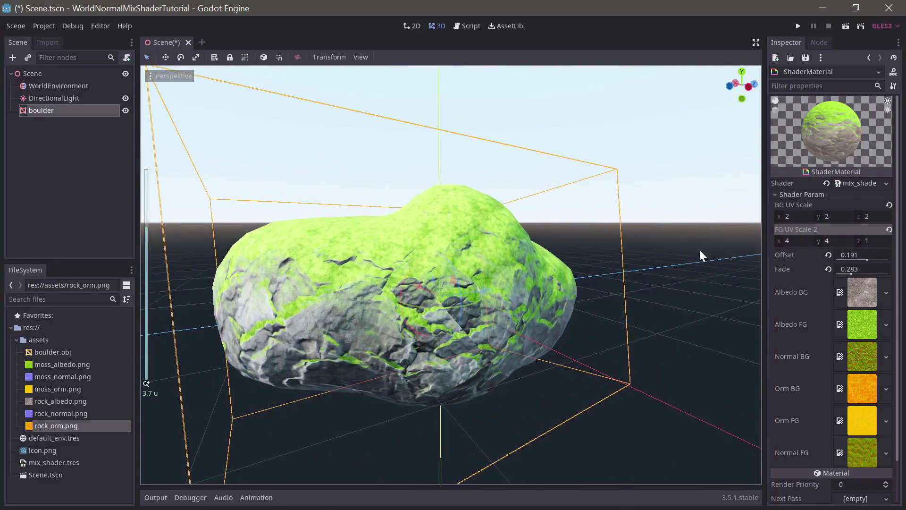
left_click_drag(867, 259, 842, 275)
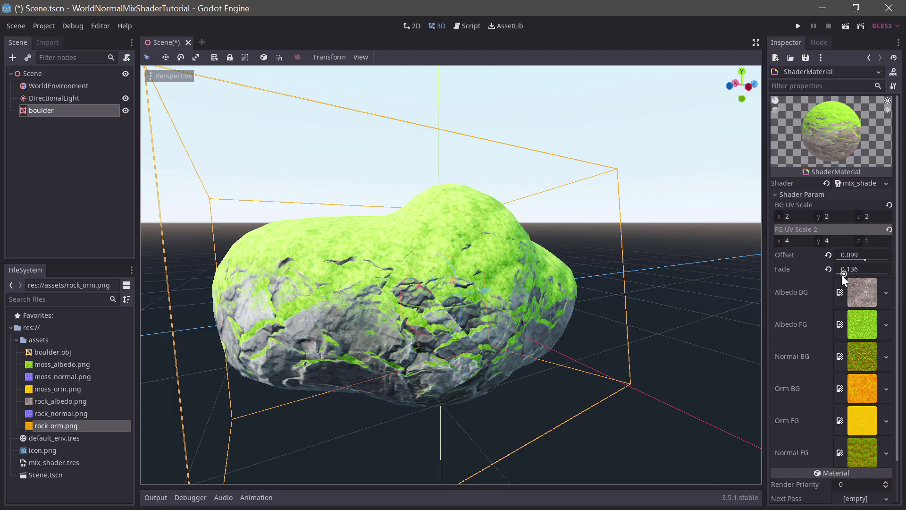
middle_click_drag(517, 295, 414, 340)
scroll(410, 310, "down", 4)
scroll(483, 326, "up", 6)
scroll(440, 313, "down", 12)
scroll(397, 332, "up", 3)
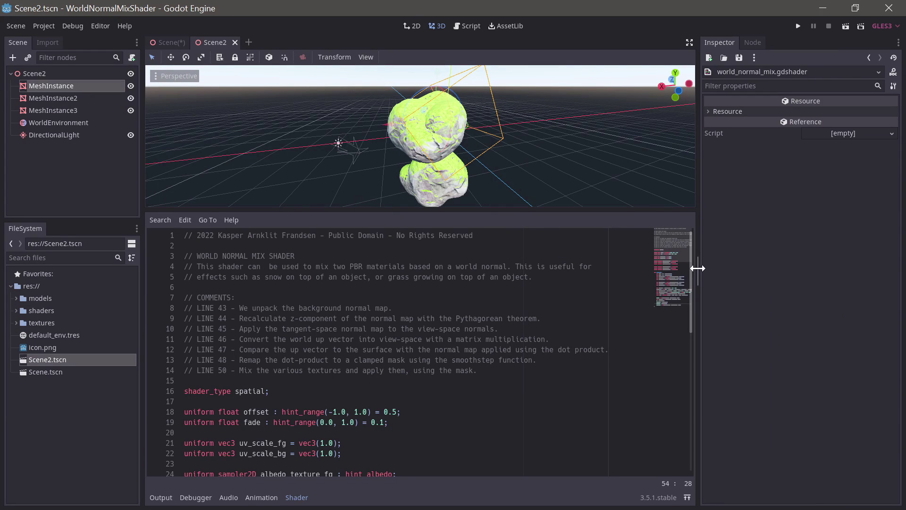
Step: Review the header comments and the offset, fade, UV scale and texture uniforms in world_normal_mix.gdshader
left_click_drag(692, 268, 691, 324)
scroll(693, 268, "up", 1)
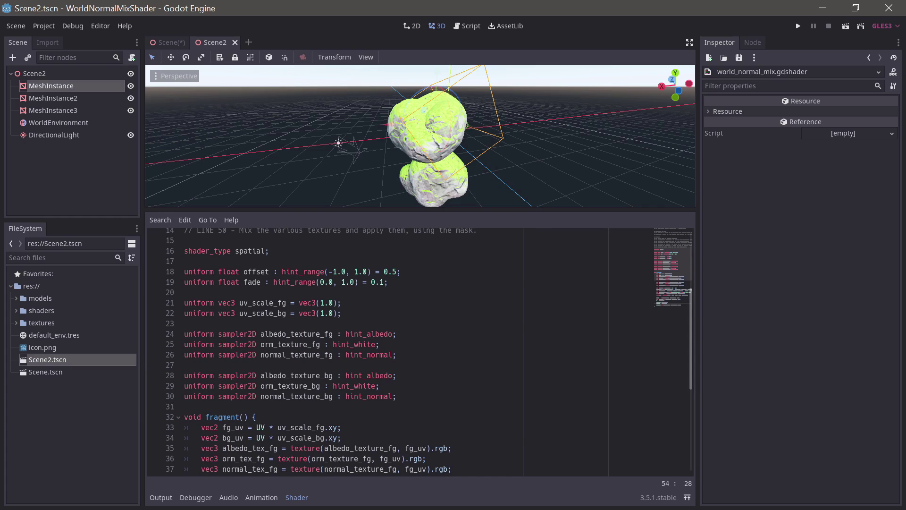
left_click_drag(211, 272, 314, 282)
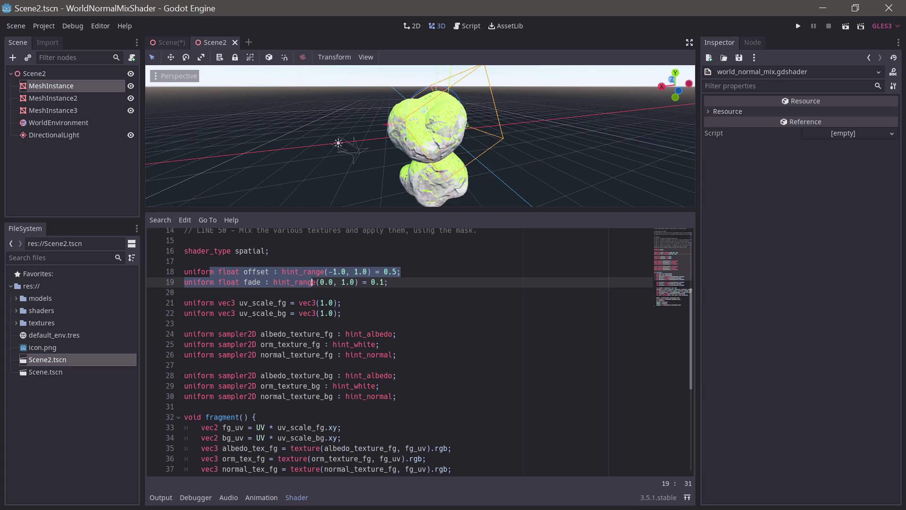
left_click_drag(230, 303, 303, 313)
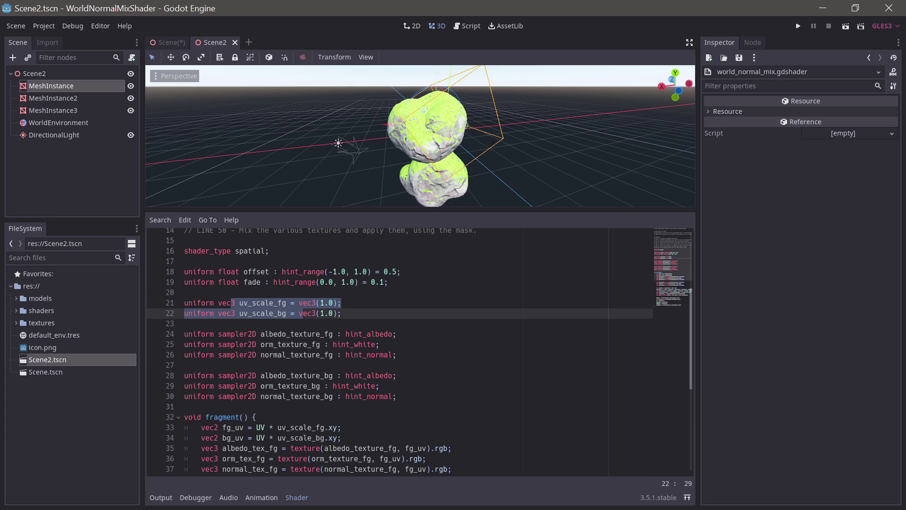
left_click_drag(265, 334, 291, 396)
scroll(291, 396, "down", 5)
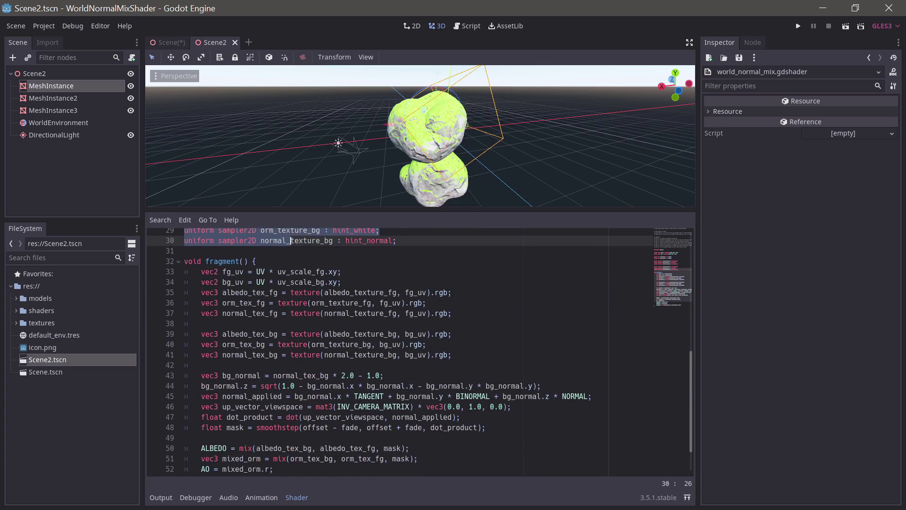
Step: Examine the fragment function's UV scaling, texture sampling, background normal unpacking, view-space up vector, dot product and smoothstep mask lines
left_click_drag(240, 271, 312, 282)
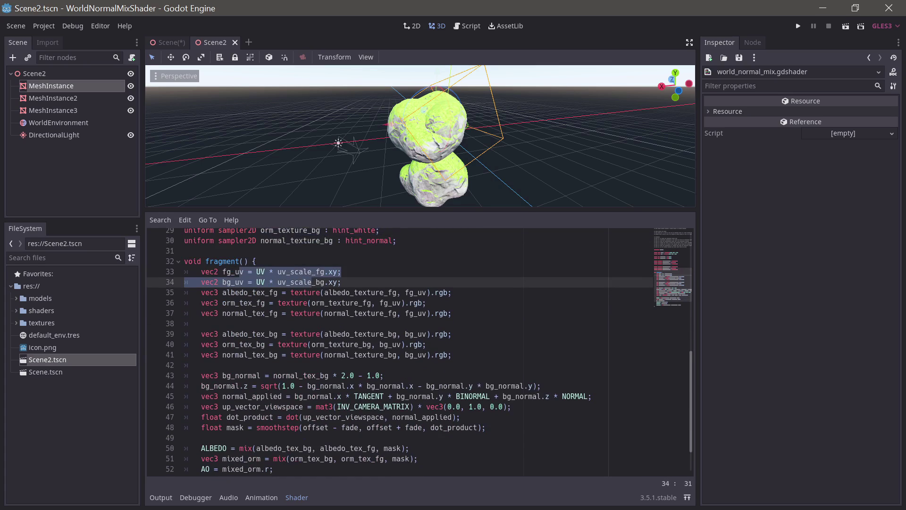
left_click_drag(240, 292, 384, 328)
scroll(291, 354, "down", 2)
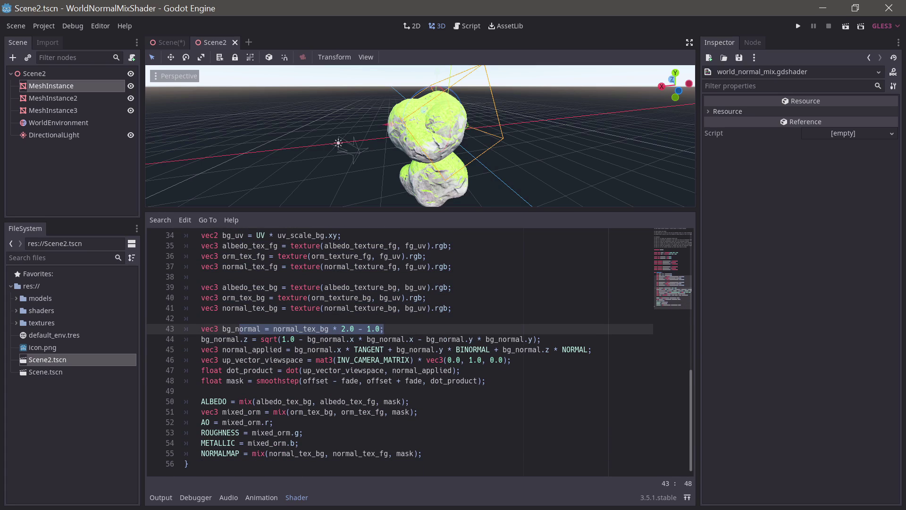
left_click_drag(218, 339, 525, 339)
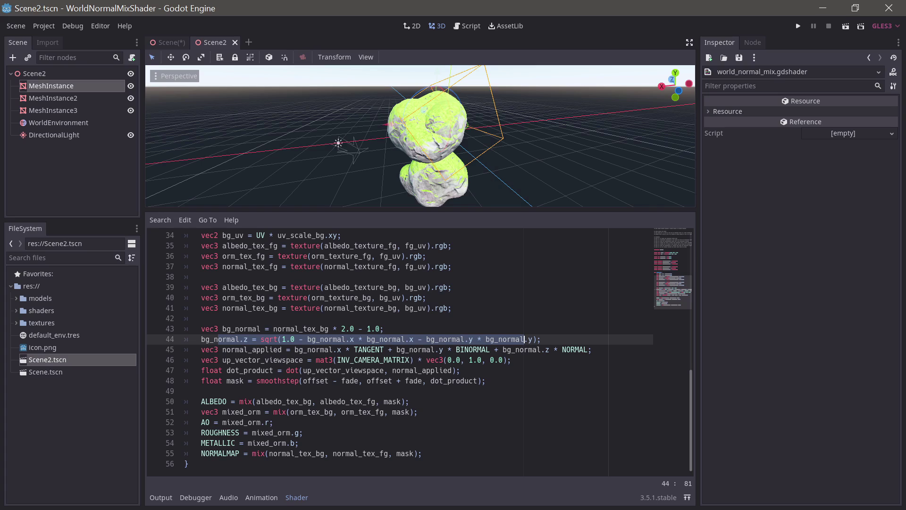
left_click_drag(206, 349, 579, 350)
left_click_drag(223, 359, 427, 360)
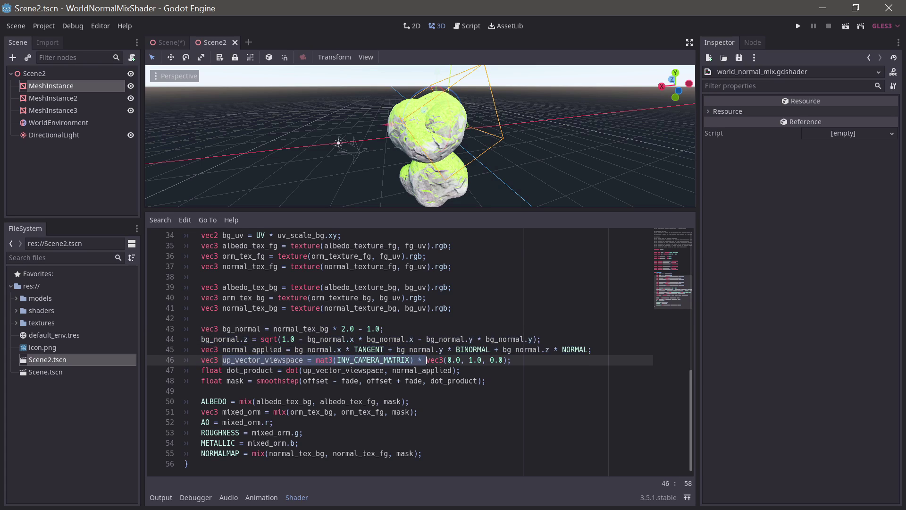
mouse_move(227, 370)
left_mouse_down()
mouse_move(461, 370)
mouse_move(460, 380)
mouse_move(189, 381)
mouse_move(219, 381)
left_mouse_up()
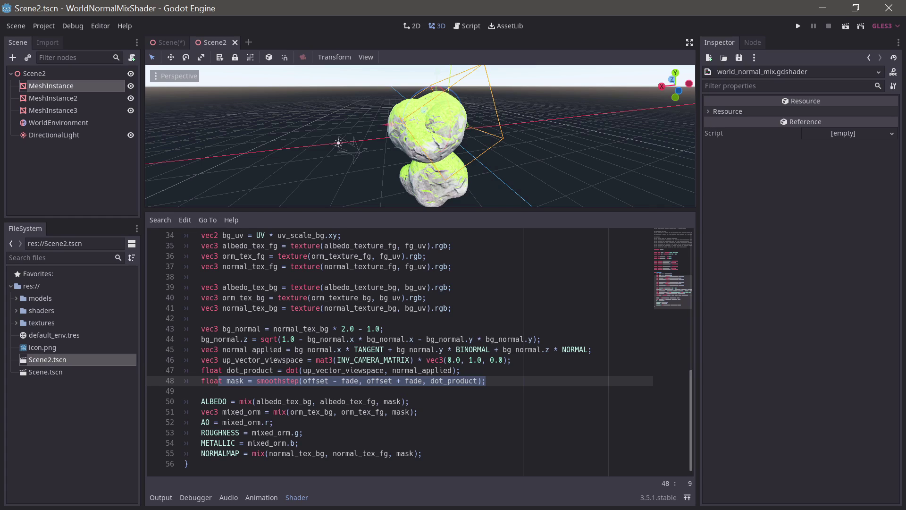
Step: Examine the closing fragment lines that mix albedo, ORM and normal maps by the mask and assign the outputs
left_click_drag(201, 401, 422, 453)
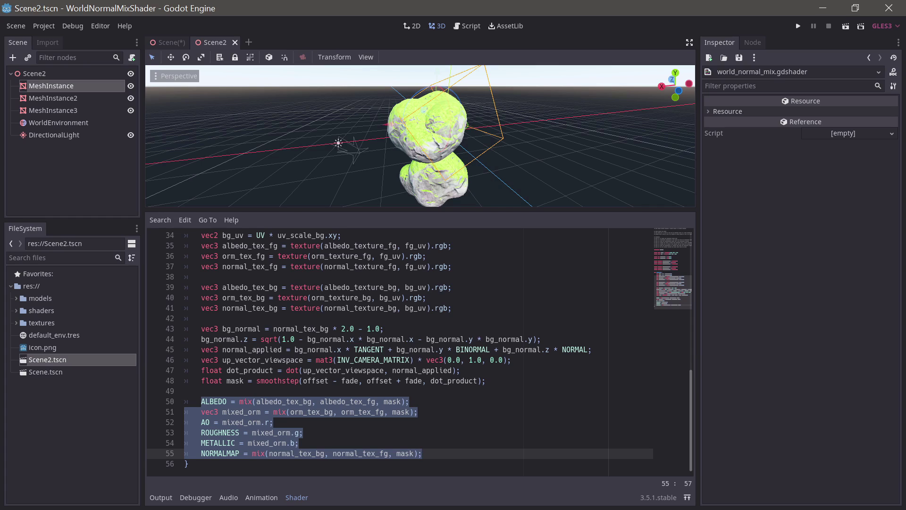
left_click(212, 422)
left_click_drag(274, 422, 201, 402)
left_click(271, 422)
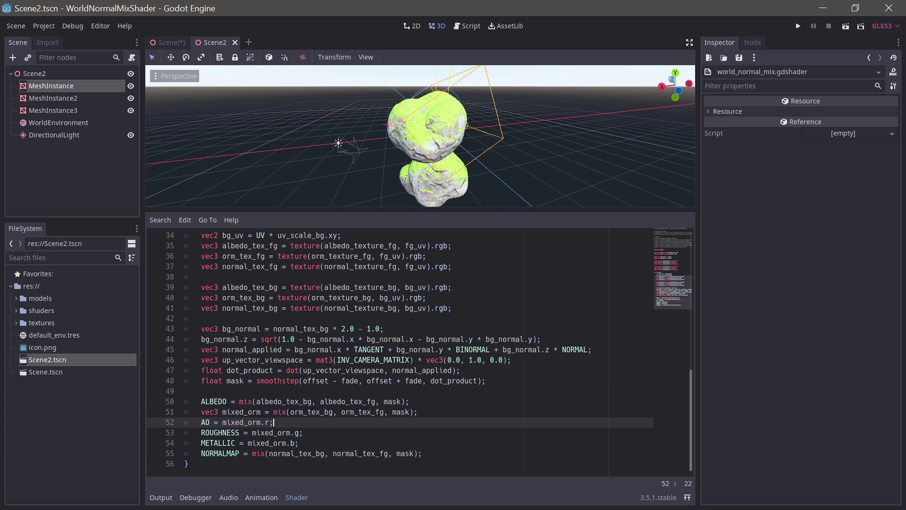
mouse_move(299, 442)
left_mouse_down()
mouse_move(256, 411)
mouse_move(227, 411)
mouse_move(275, 422)
mouse_move(299, 442)
left_mouse_up()
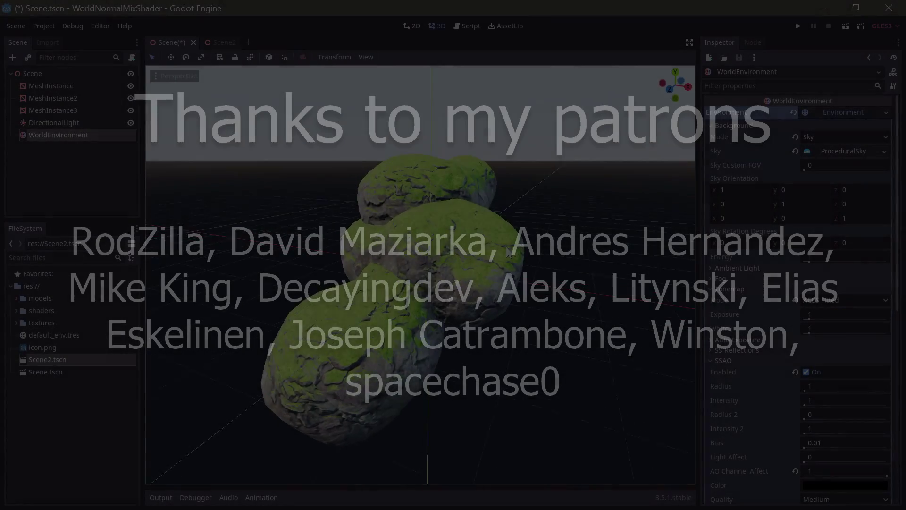
middle_click_drag(492, 245, 526, 242)
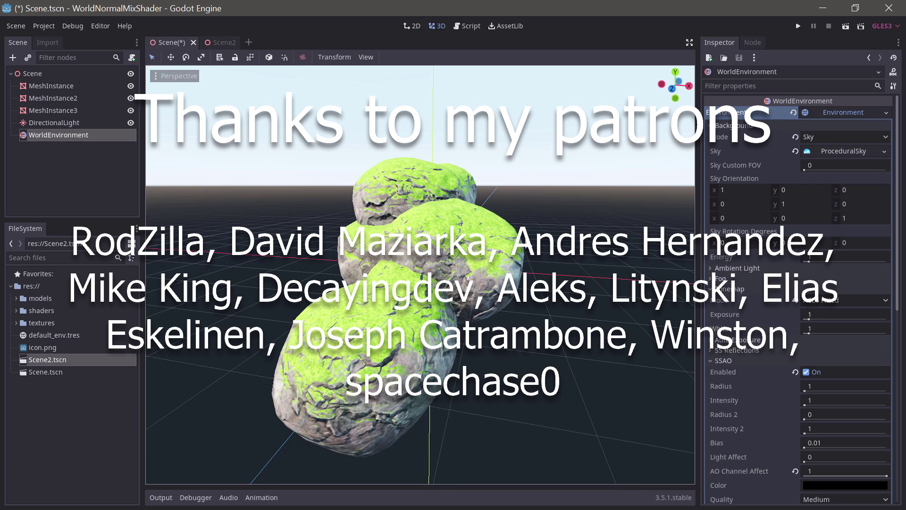
scroll(527, 242, "down", 3)
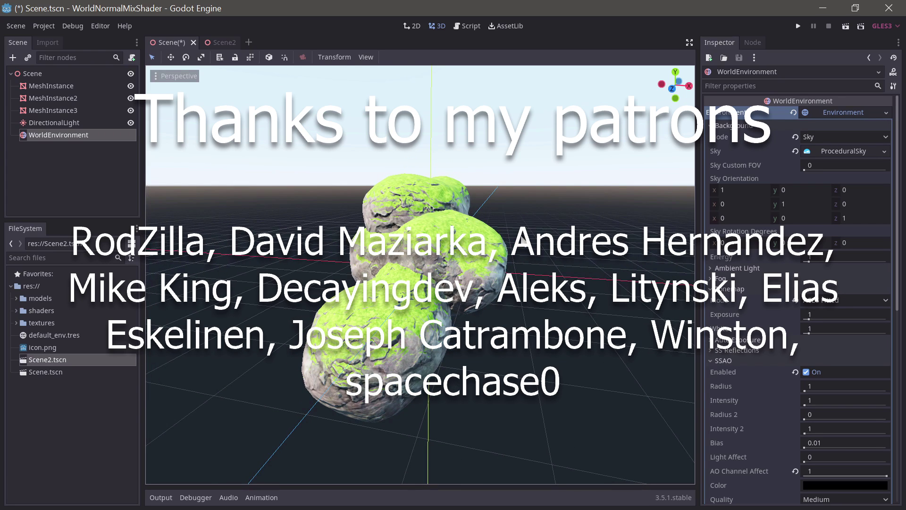
middle_click_drag(523, 239, 487, 247)
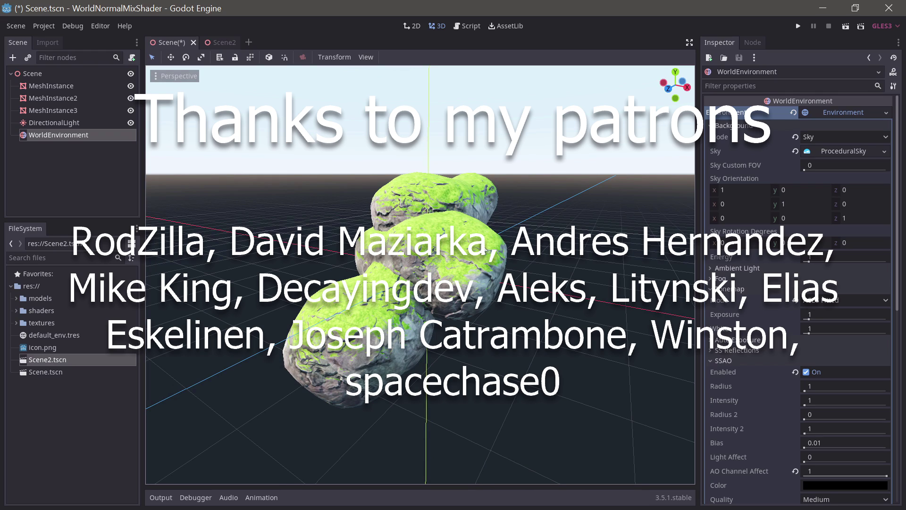
middle_click_drag(486, 246, 501, 247)
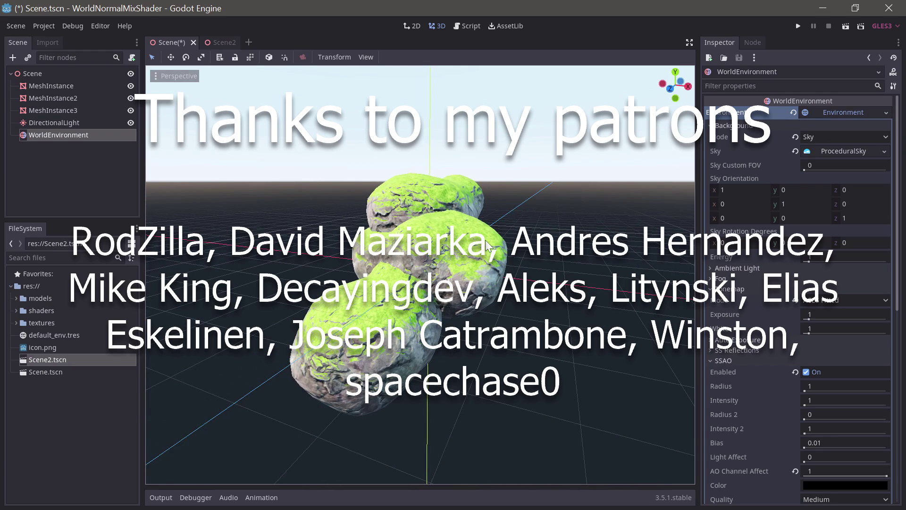
middle_click_drag(486, 245, 488, 246)
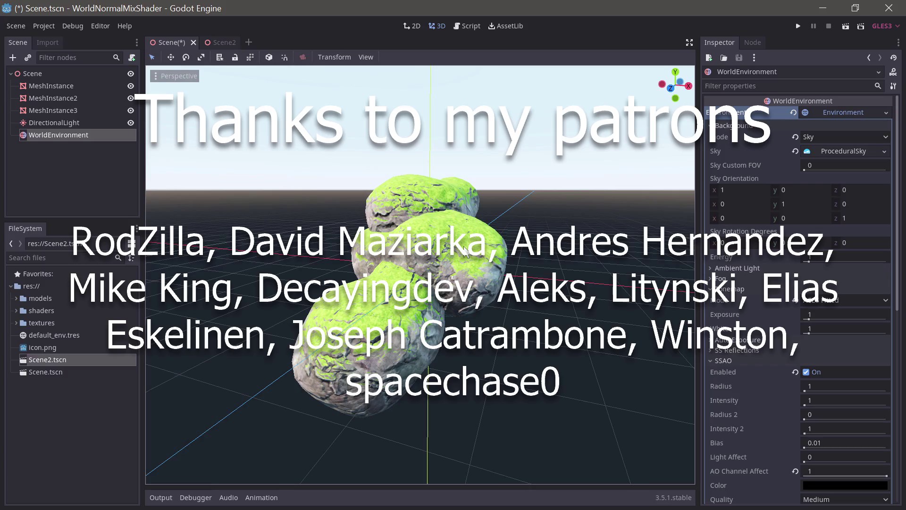